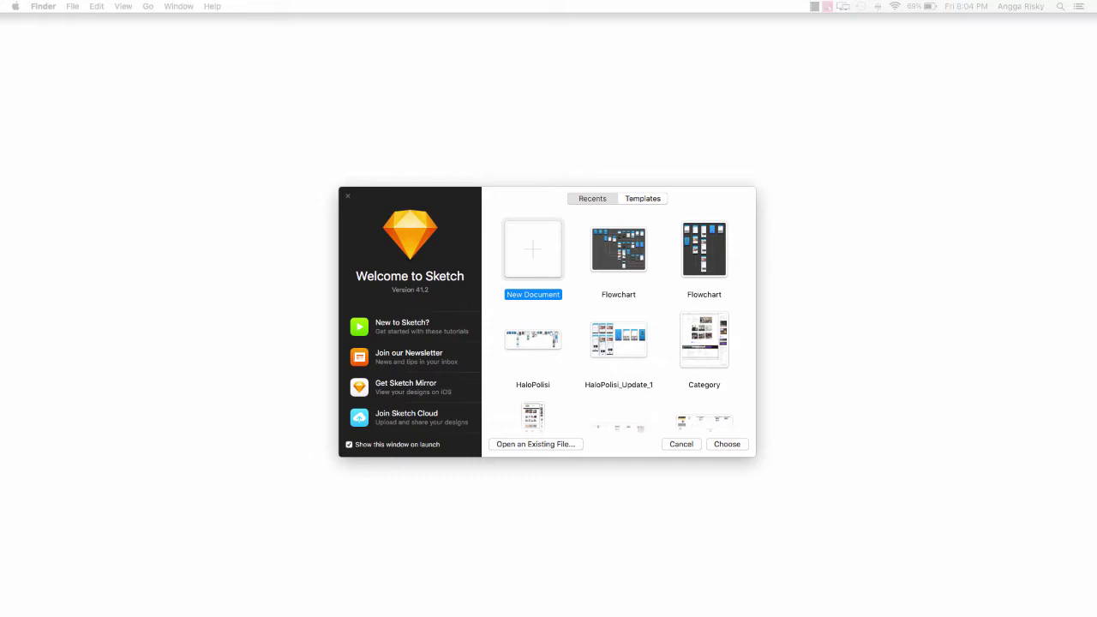
- Create a new blank document and enlarge its window to fill the screen
left_click(524, 199)
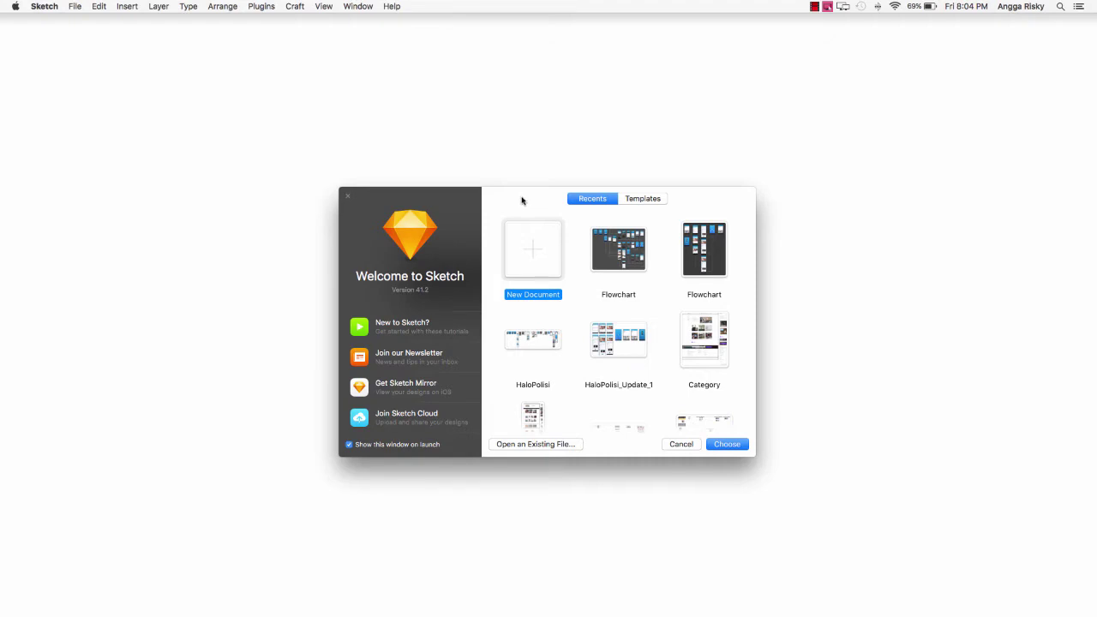
mouse_move(522, 200)
left_mouse_down()
mouse_move(522, 157)
mouse_move(523, 181)
left_mouse_up()
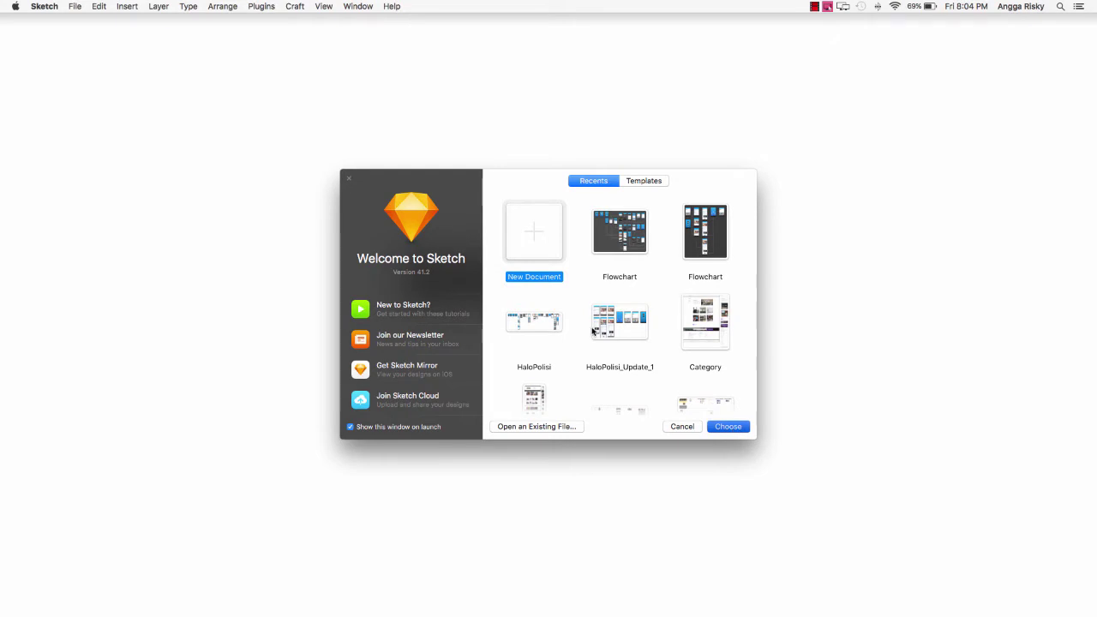
key("Return")
mouse_move(475, 29)
left_mouse_down()
mouse_move(445, 52)
mouse_move(367, 36)
mouse_move(248, 40)
mouse_move(261, 36)
left_mouse_up()
double_click(261, 36)
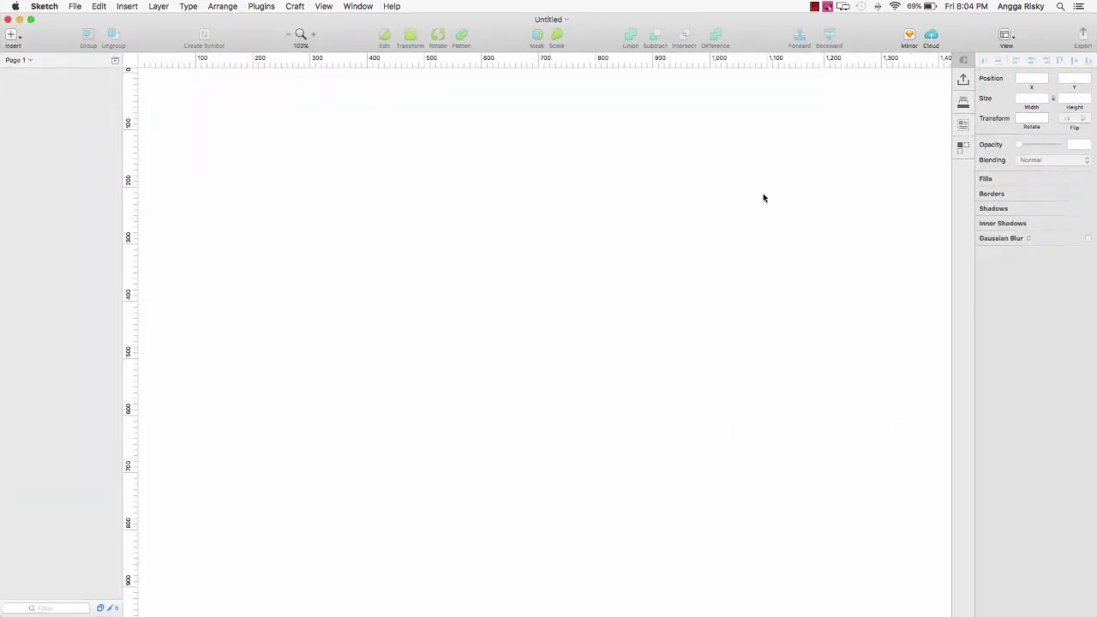
- Insert an artboard from the 1024 x 1024 px Desktop preset under Responsive Web Design
key("a")
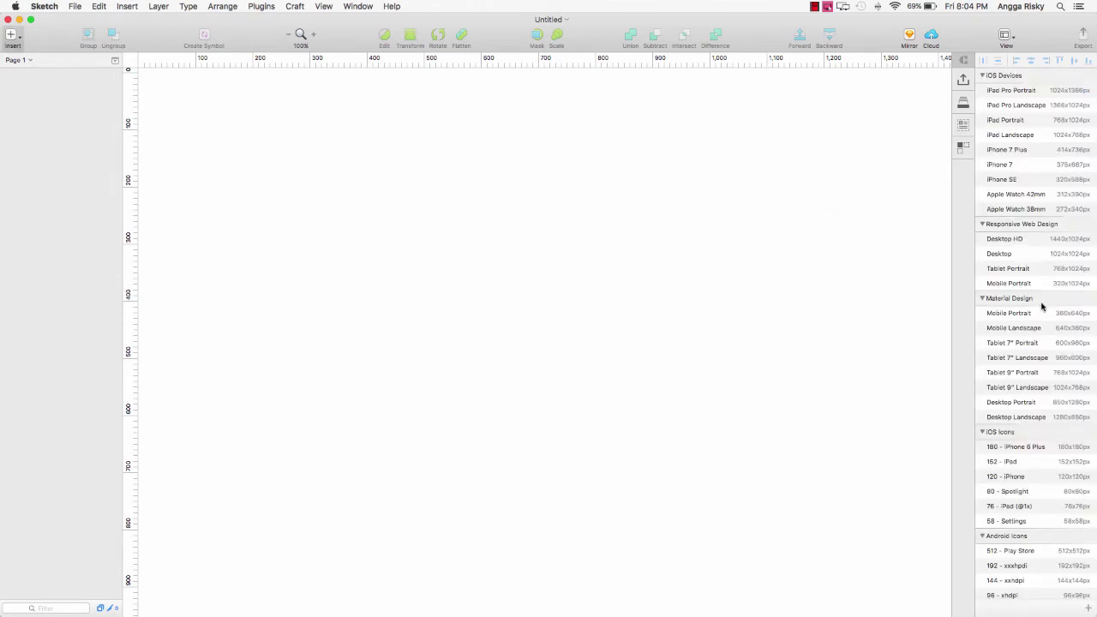
scroll(1030, 480, "down", 3)
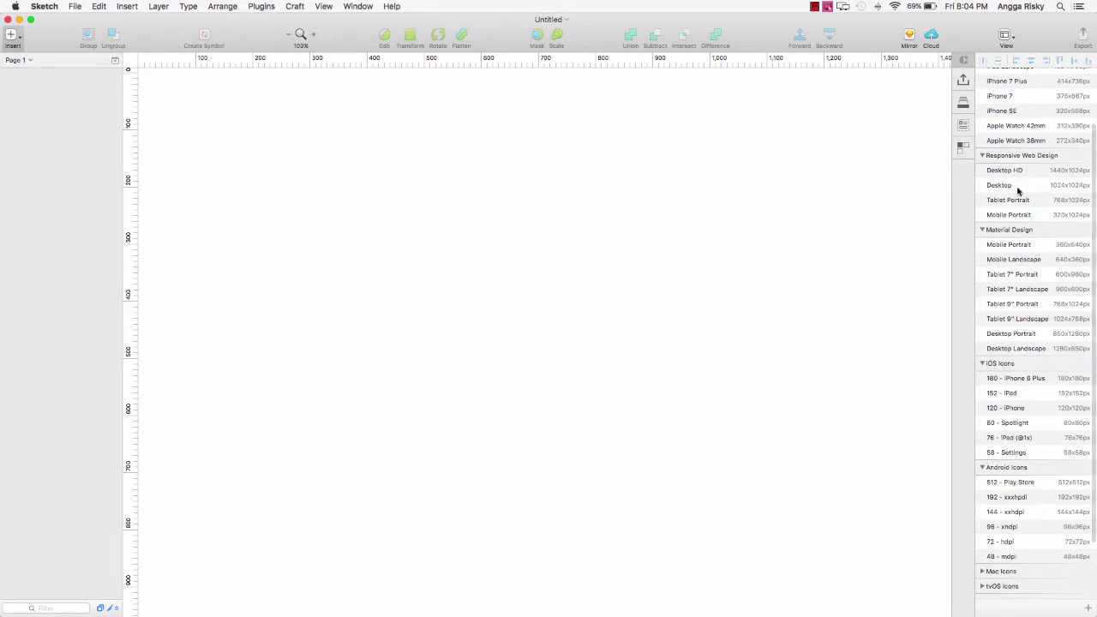
left_click(1060, 186)
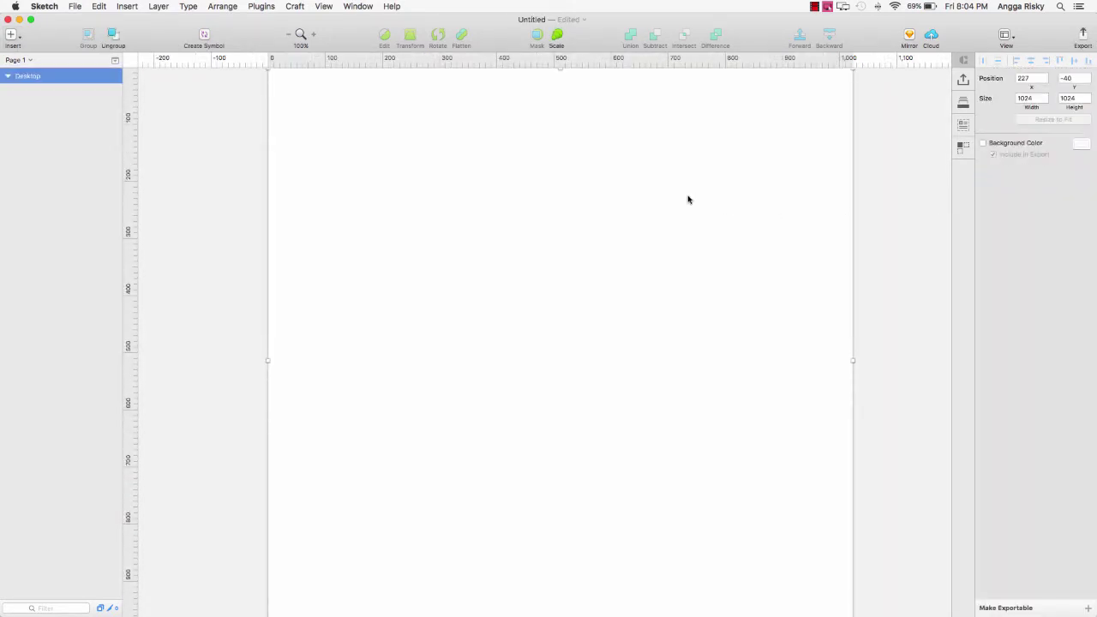
scroll(687, 199, "up", 5)
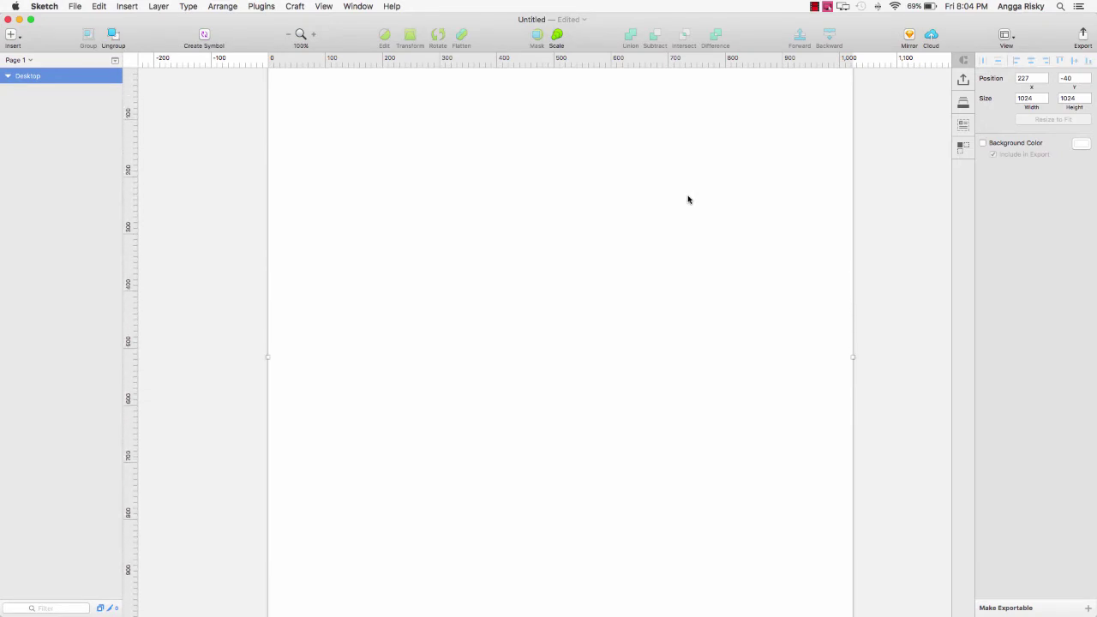
- Try heights of 500 px and 700 px for the Desktop artboard
left_click(1066, 98)
double_click(1066, 98)
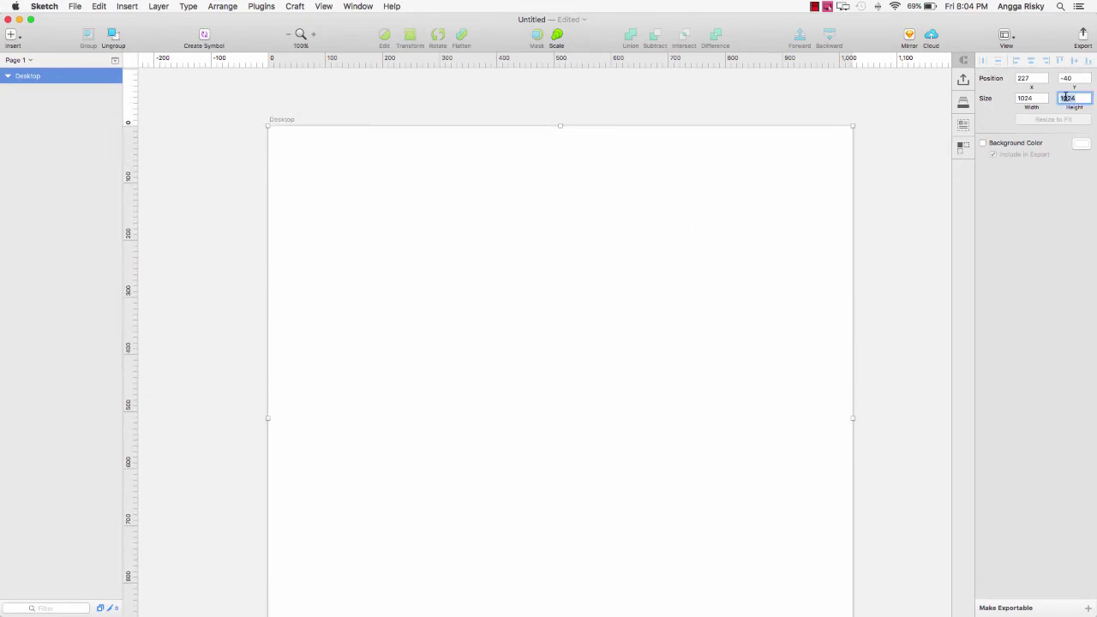
type("500")
key("Return")
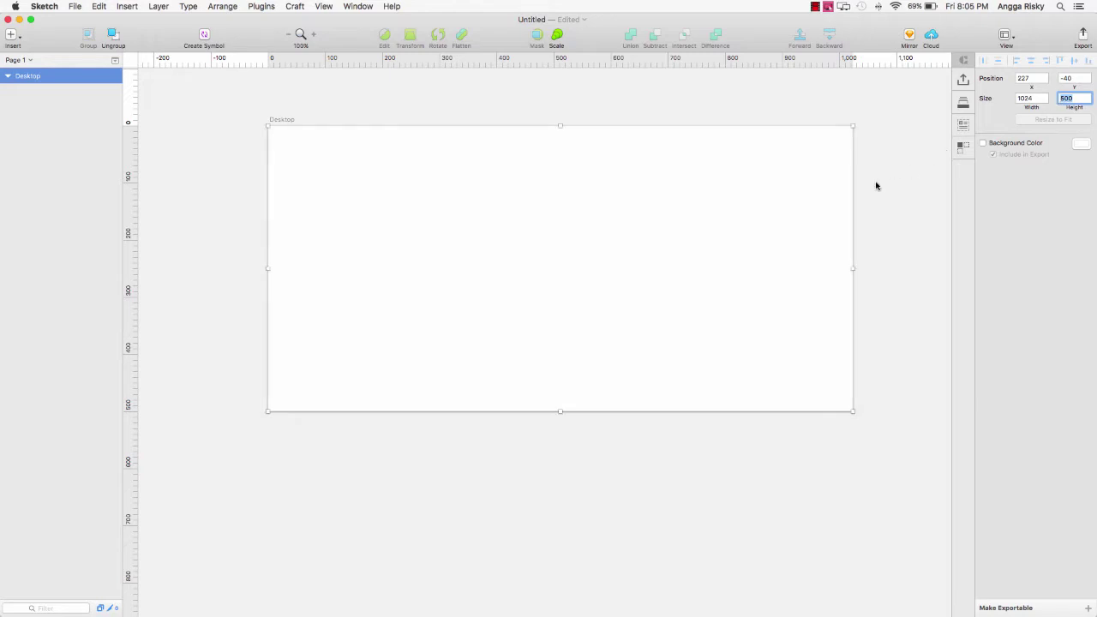
scroll(876, 186, "right", 2)
scroll(877, 183, "up", 2)
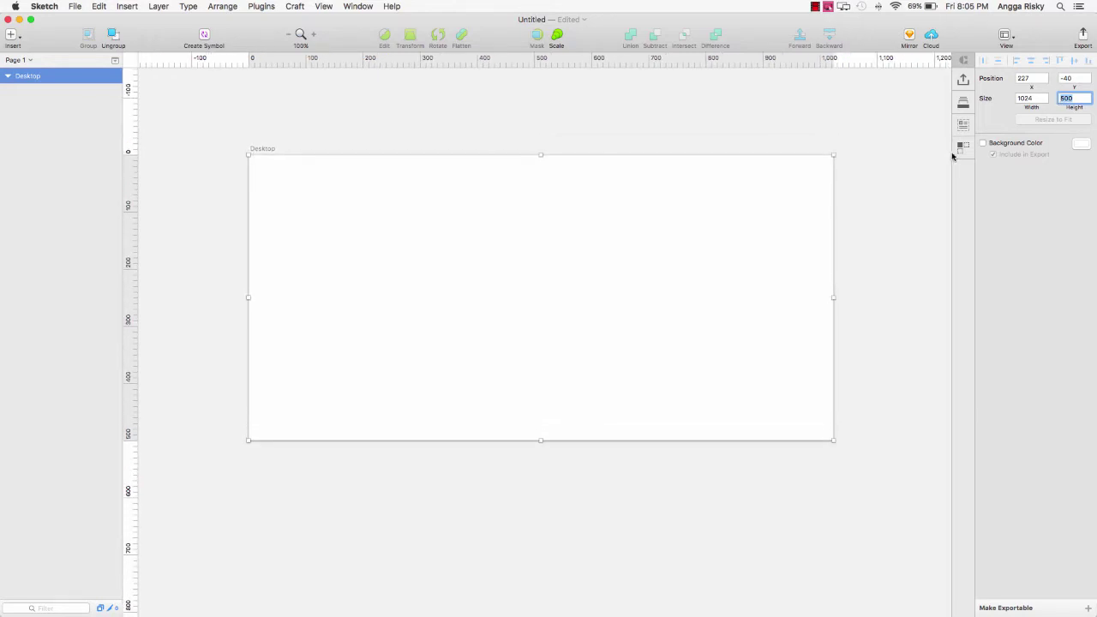
type("700")
key("Return")
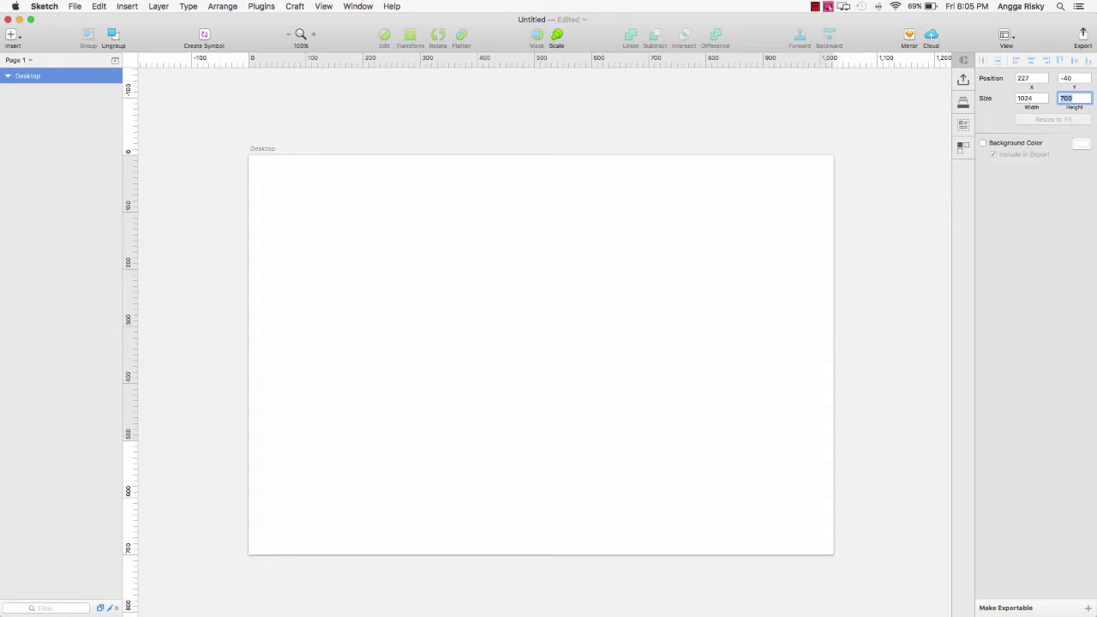
- Set the Desktop artboard's height to 550 px and deselect it
type("5")
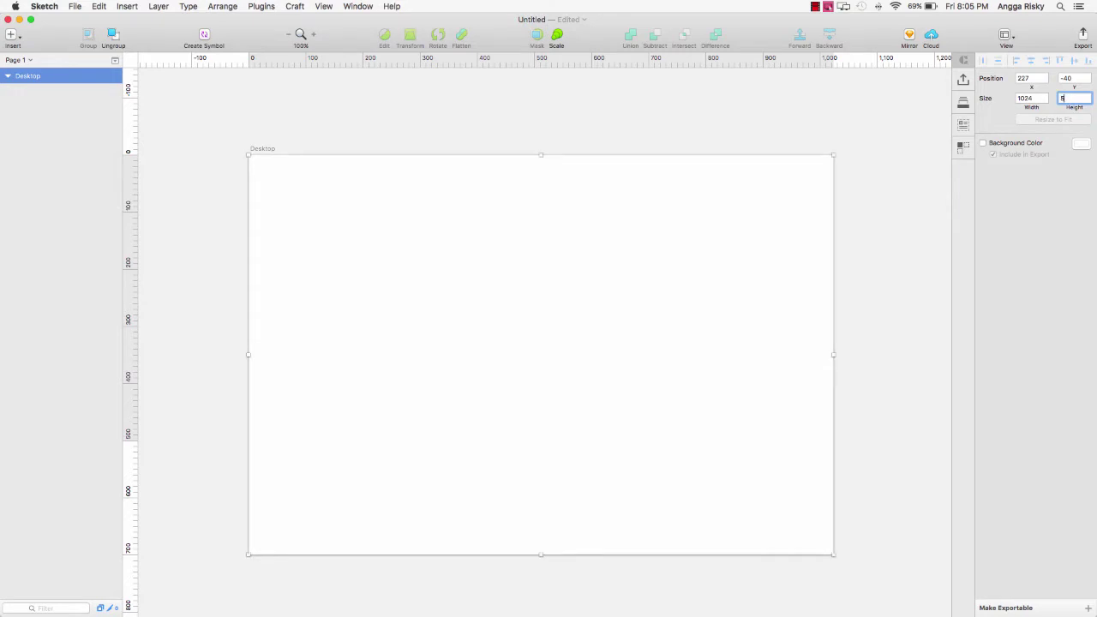
type("50")
key("Return")
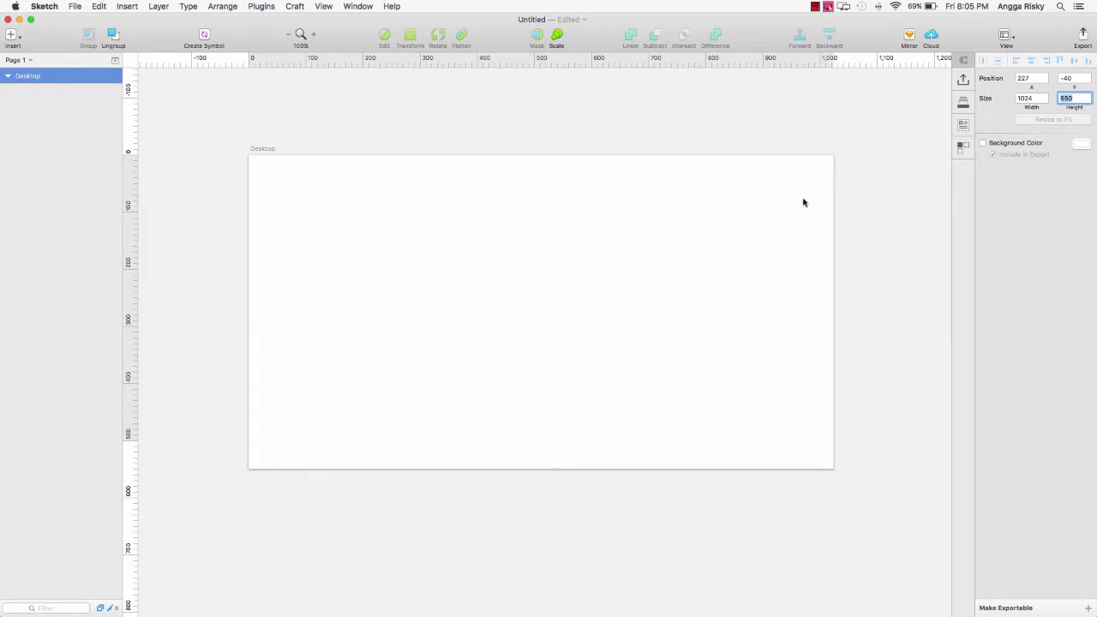
left_click(860, 191)
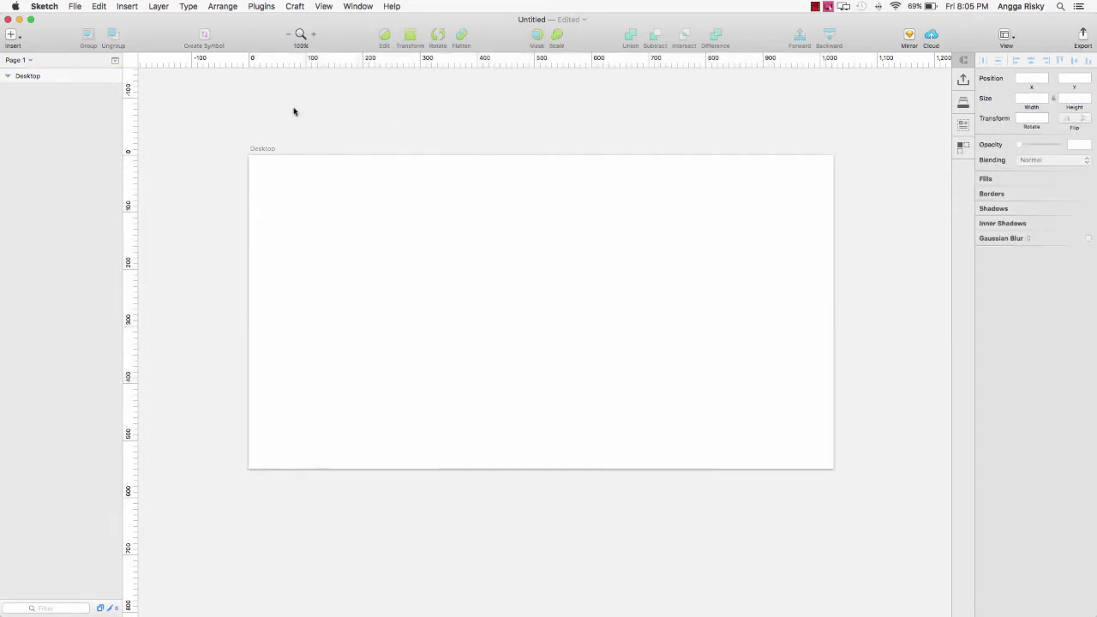
- Rename the Desktop artboard as "Landing Page"
left_click(34, 79)
double_click(36, 77)
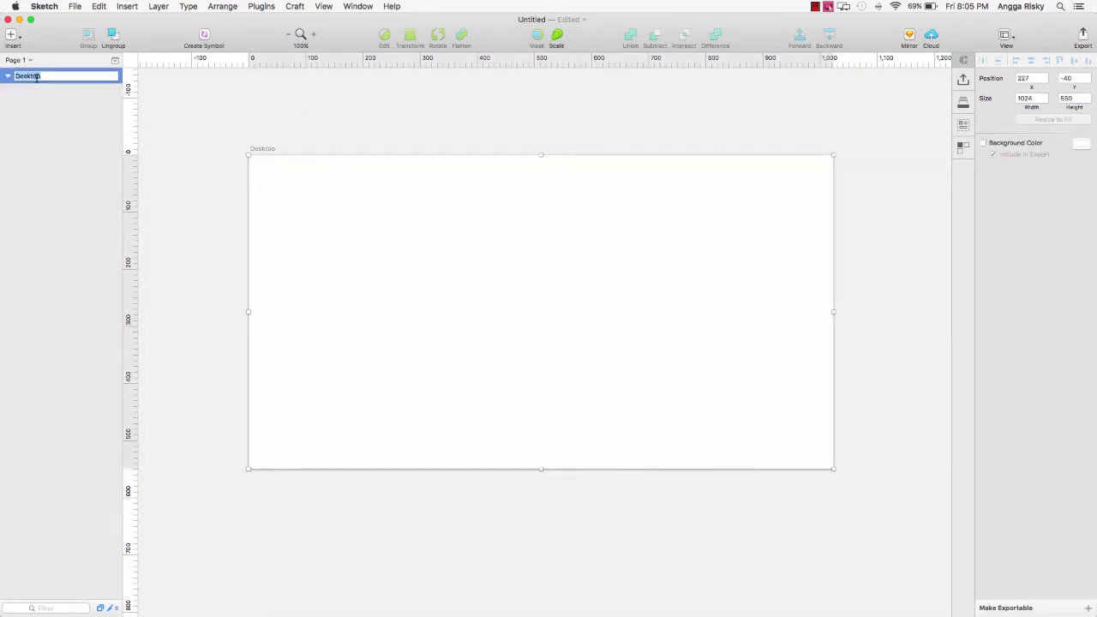
type("Landing Page")
key("Return")
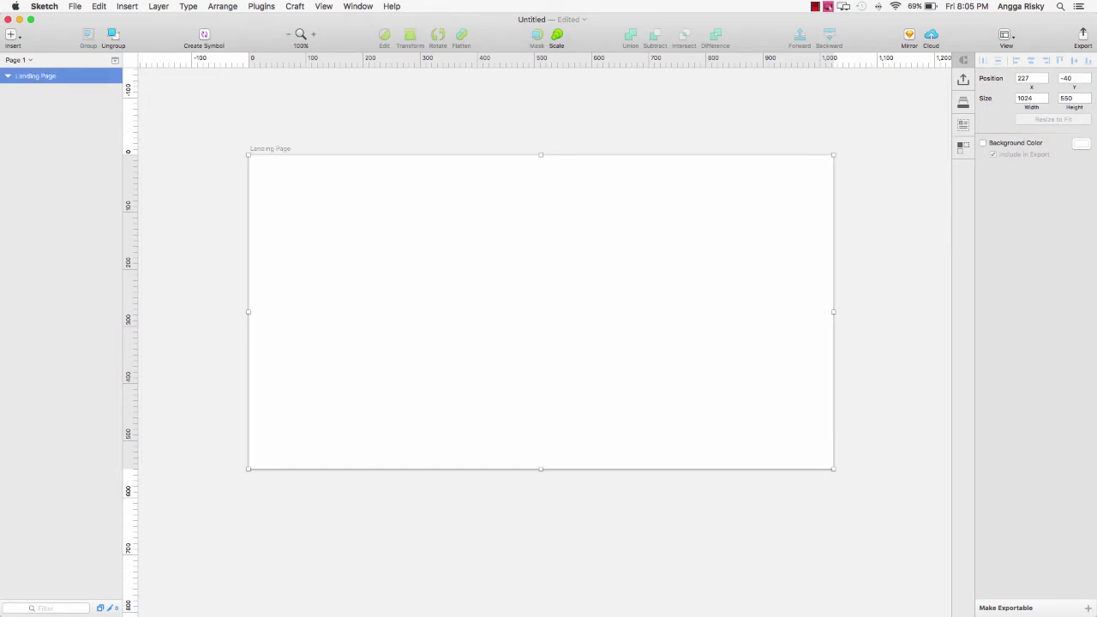
- Enable the Landing Page artboard's background color and show its column layout grid
left_click(1009, 145)
left_click(1004, 34)
left_click(1042, 105)
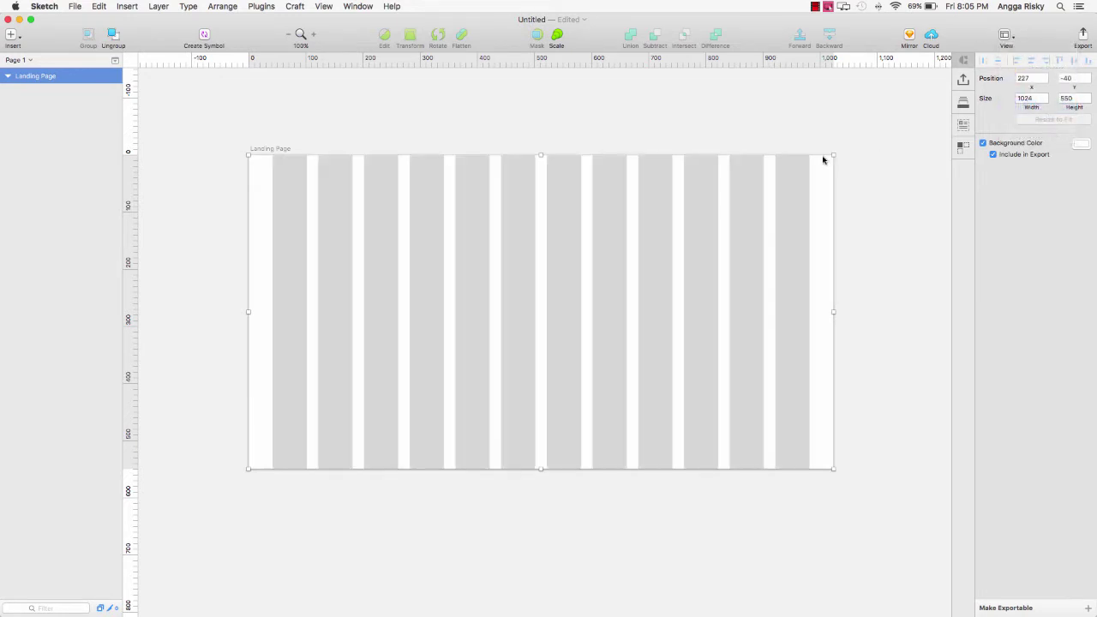
left_click(707, 104)
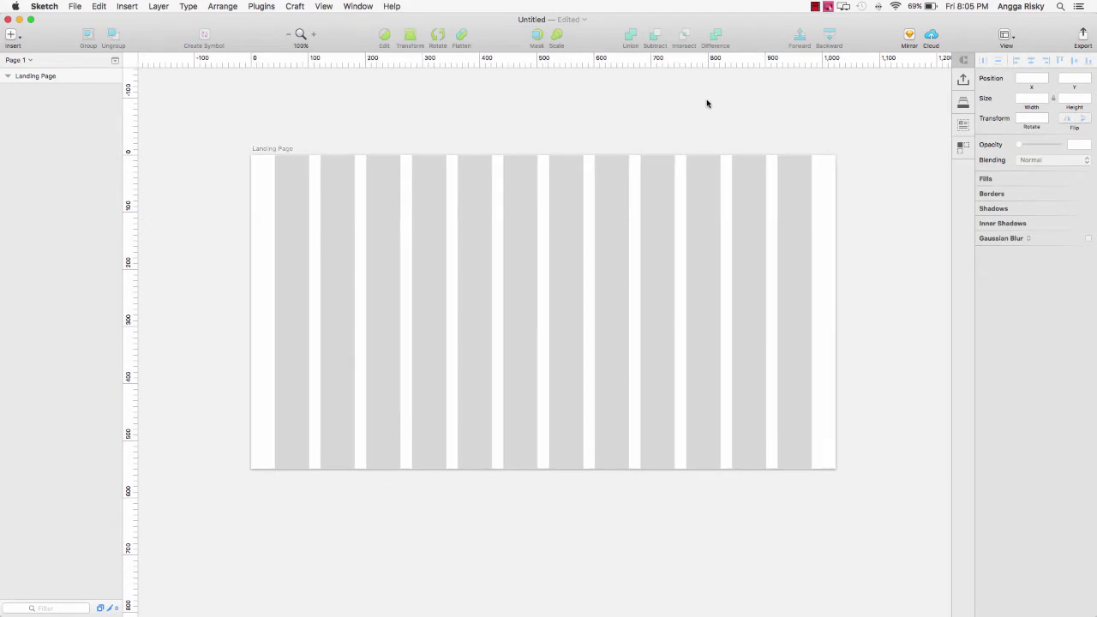
- Draw a borderless rectangle about 342 x 550 px over the left third of the artboard, from its top-left corner
scroll(707, 103, "right", 1)
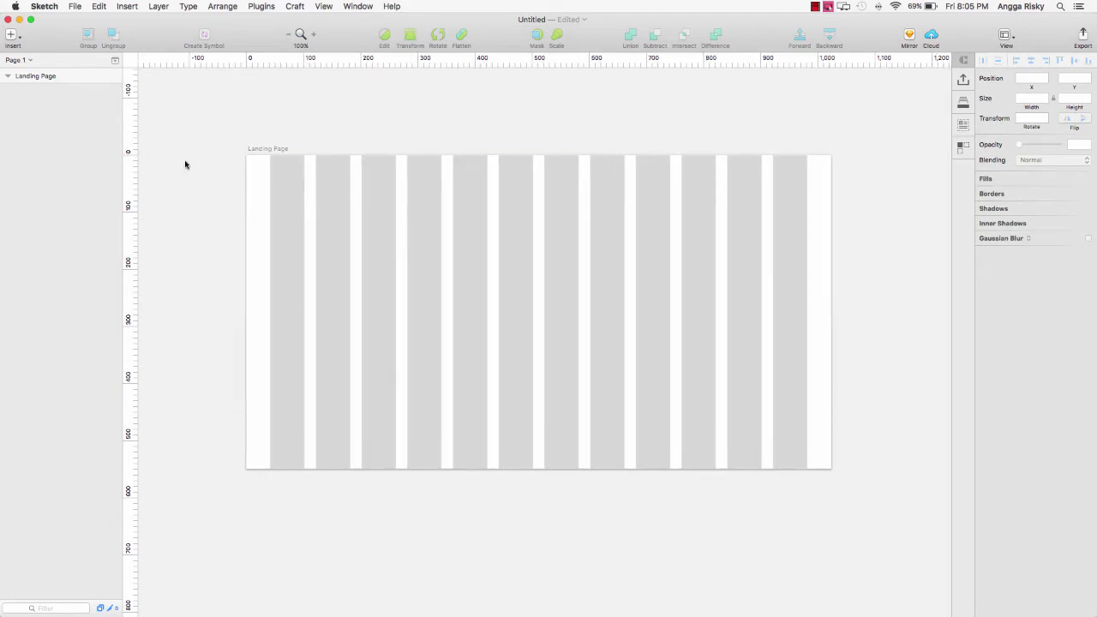
key("r")
left_click_drag(244, 153, 443, 469)
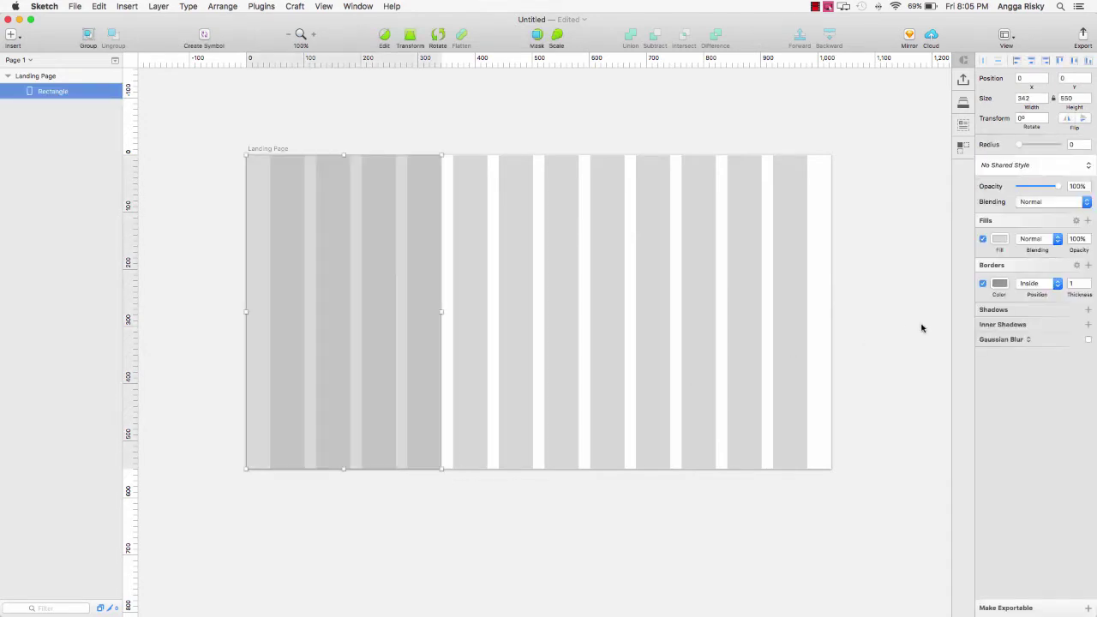
left_click(982, 285)
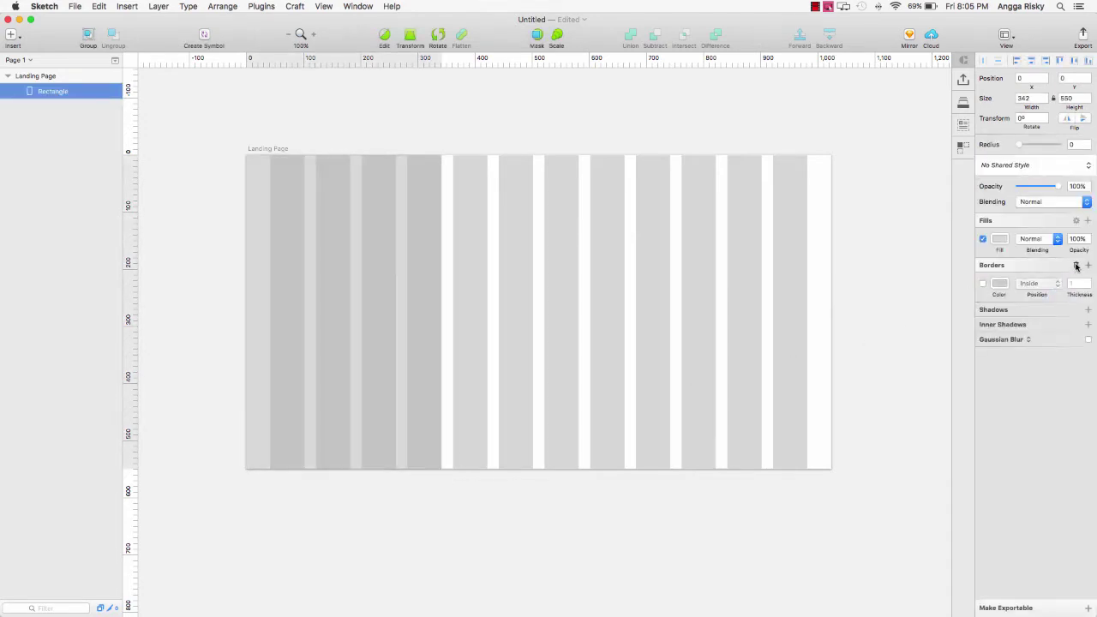
left_click(1076, 265)
left_click(1015, 255)
- Fill the rectangle with the blue from the global colors and deselect it
left_click(996, 240)
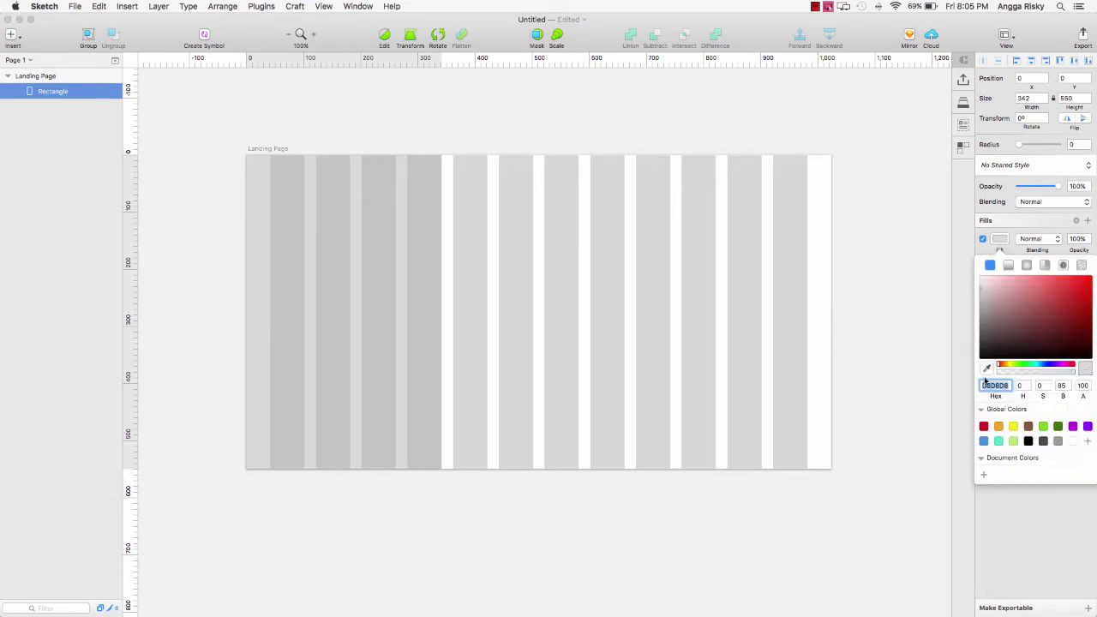
left_click(984, 441)
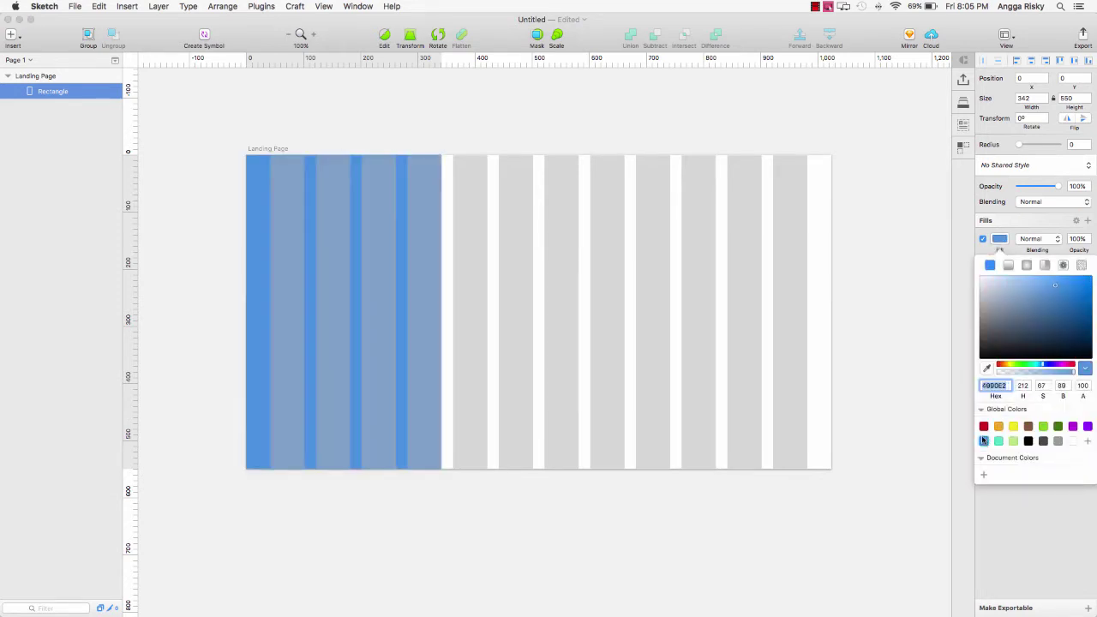
left_click(999, 241)
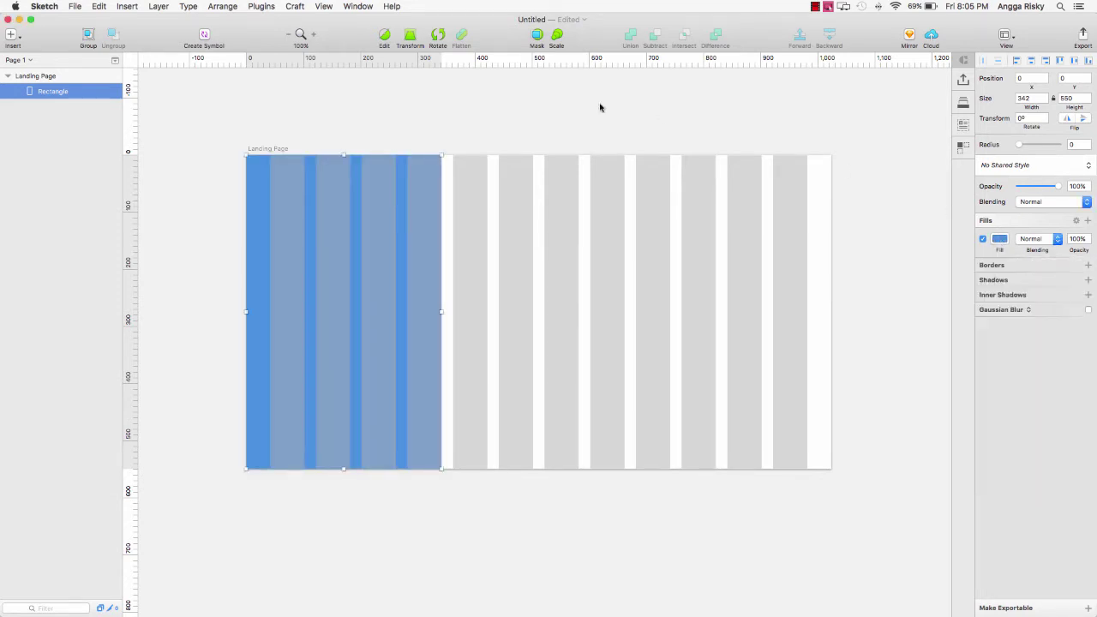
left_click(600, 107)
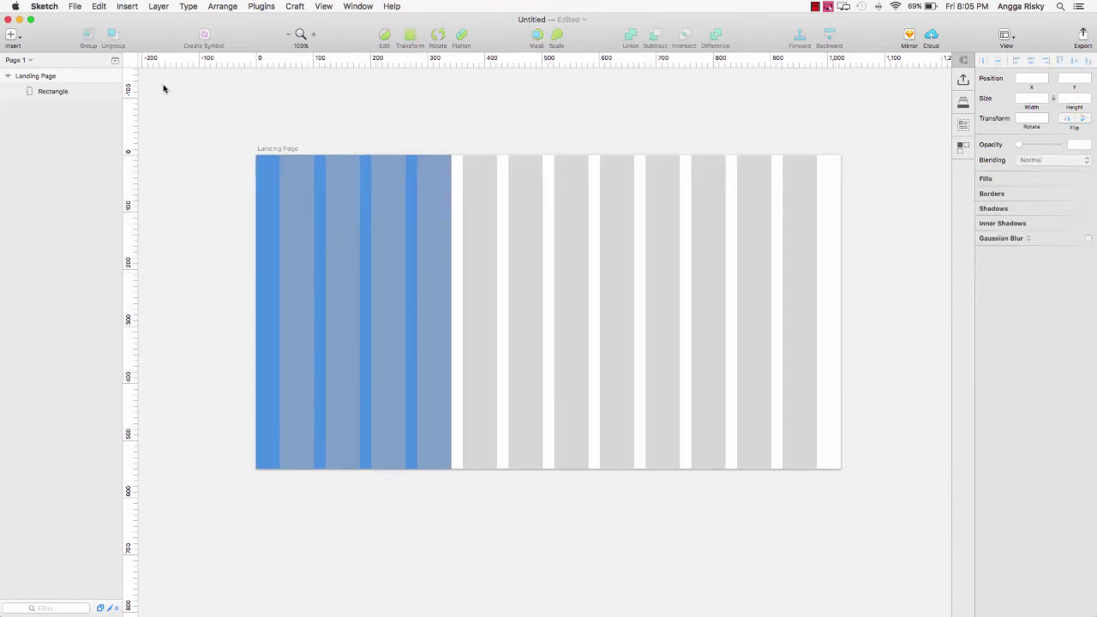
- Rename the blue rectangle's layer as "bg"
double_click(53, 92)
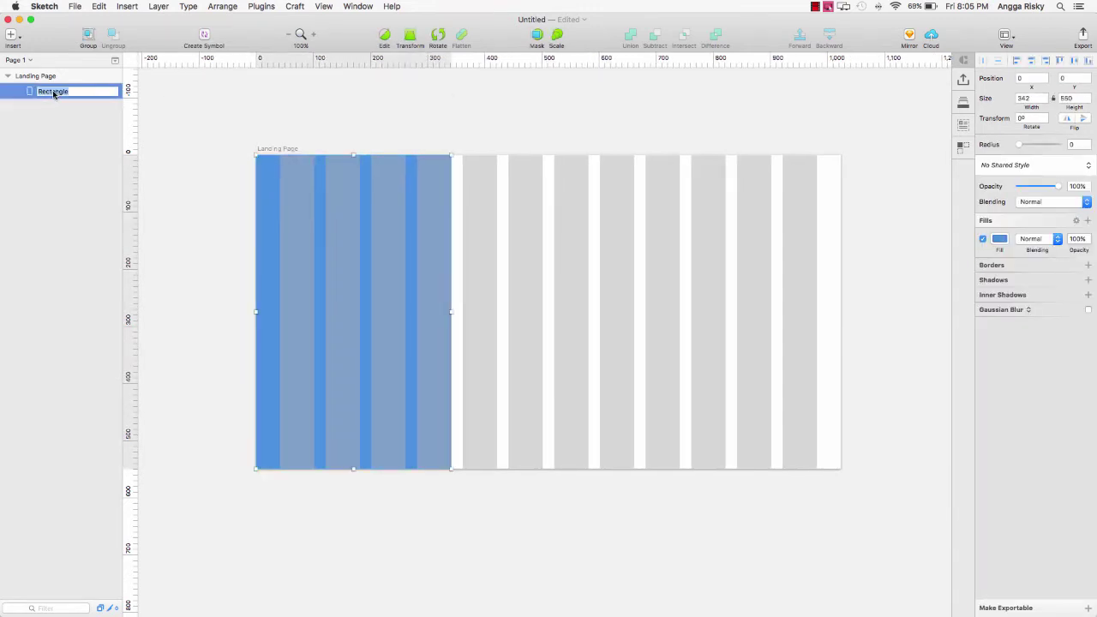
type("bg")
key("Return")
- Draw a rectangle about 100 x 45 px at the artboard's top edge, starting at the first grid column at X 42
scroll(262, 128, "left", 8)
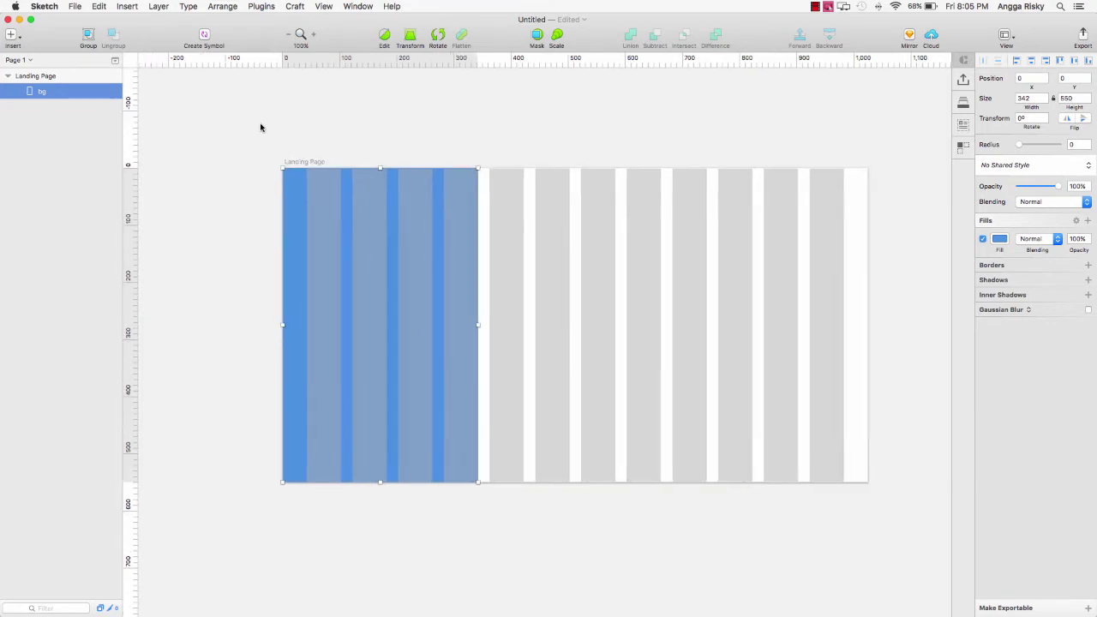
key("super+equal")
scroll(261, 128, "left", 10)
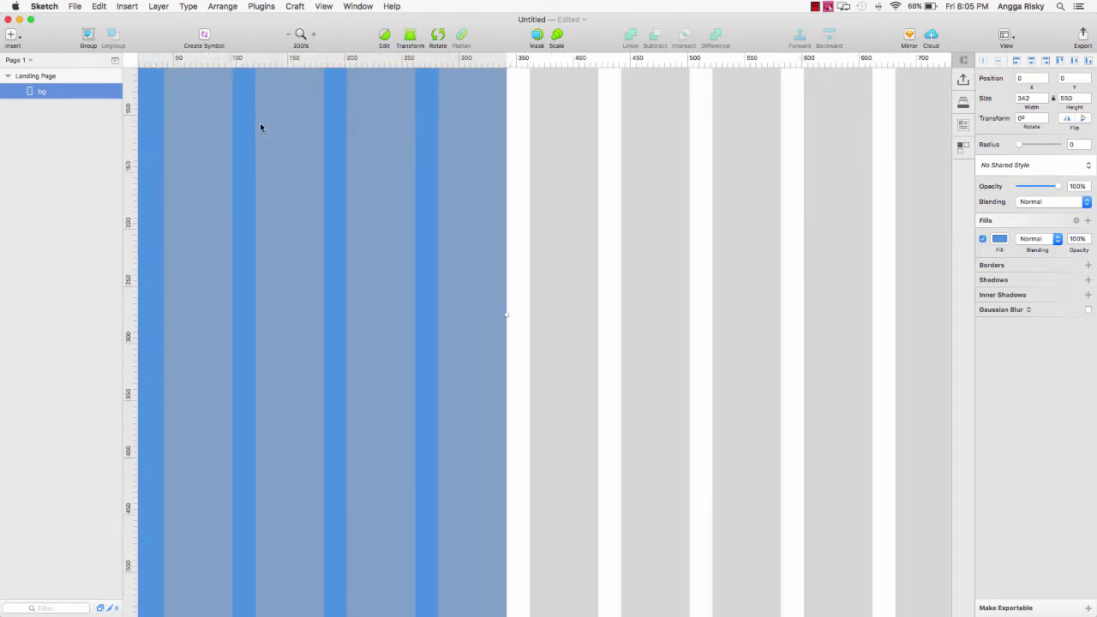
scroll(261, 128, "up", 5)
scroll(261, 127, "right", 5)
scroll(261, 127, "down", 3)
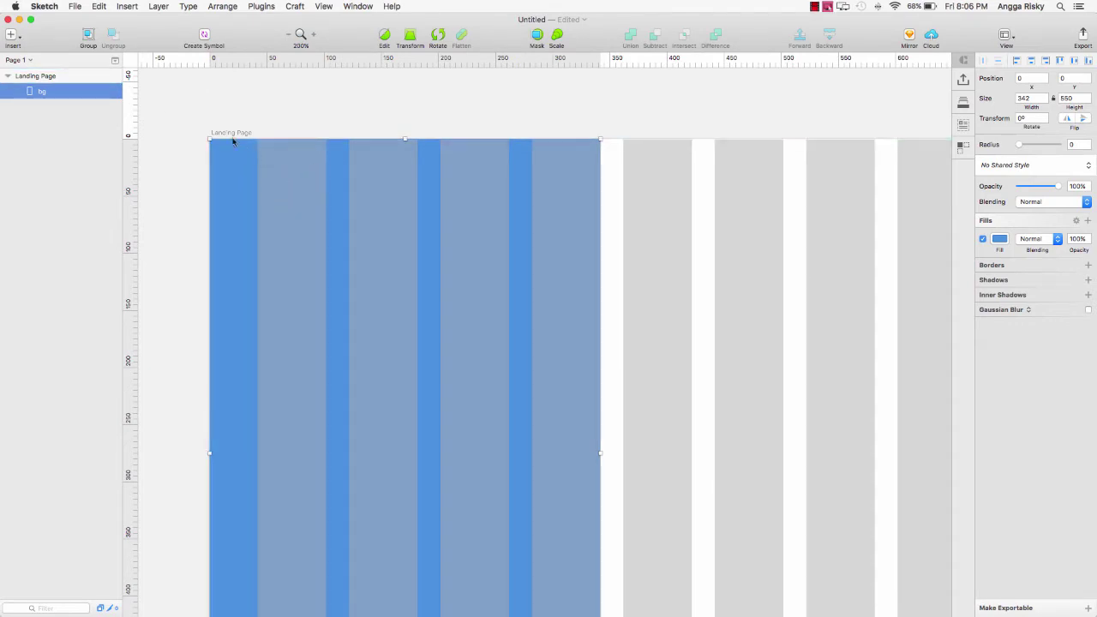
left_click(11, 37)
mouse_move(51, 84)
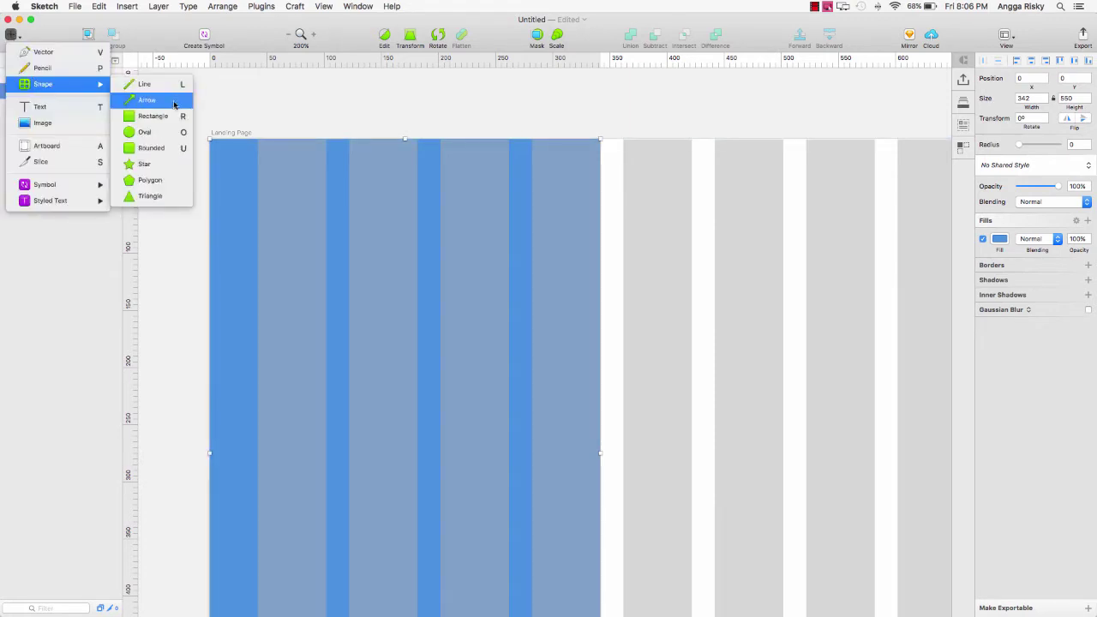
left_click(150, 115)
left_click_drag(256, 138, 371, 189)
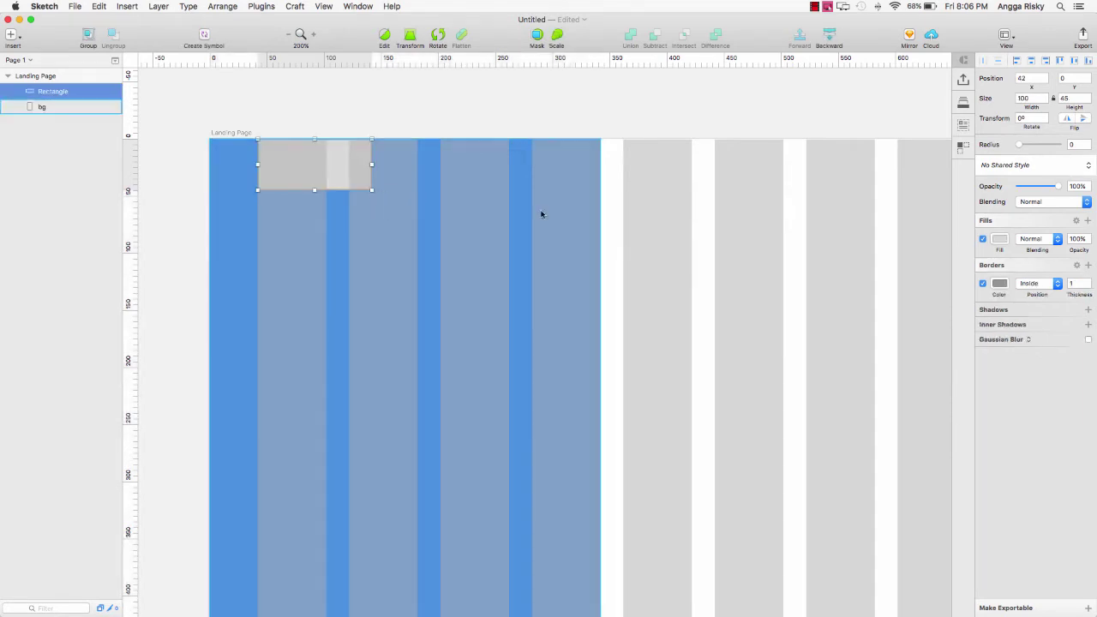
- Turn off the small rectangle's fill and give it a 3 px inside border in white, FFFFFF
left_click(982, 239)
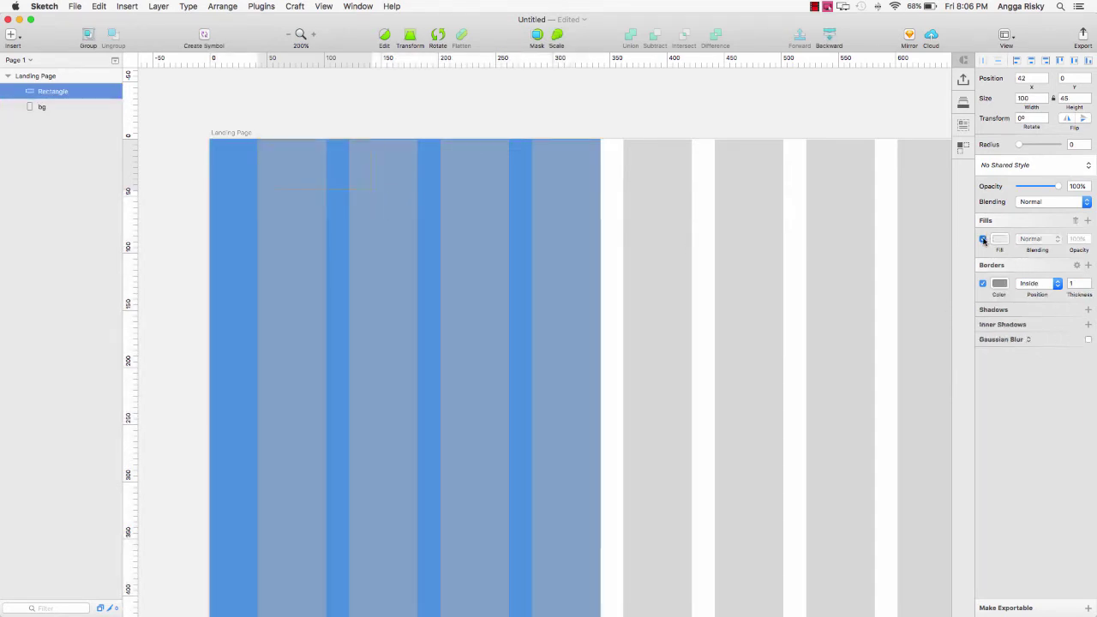
left_click(1087, 282)
left_click(999, 283)
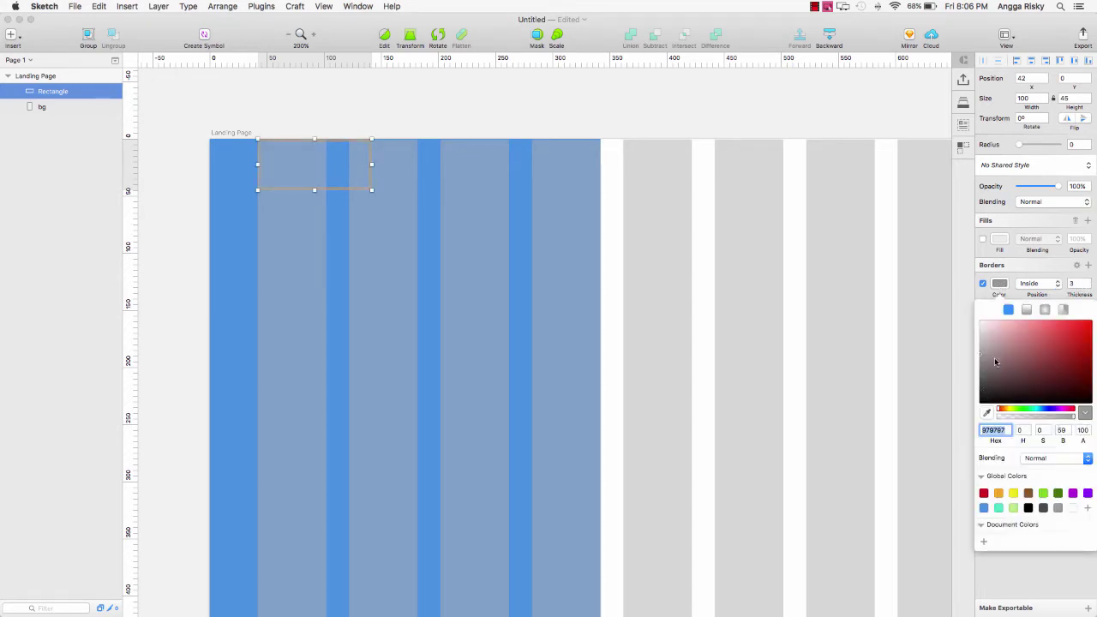
left_click(980, 325)
type("FFFFFF")
key("Return")
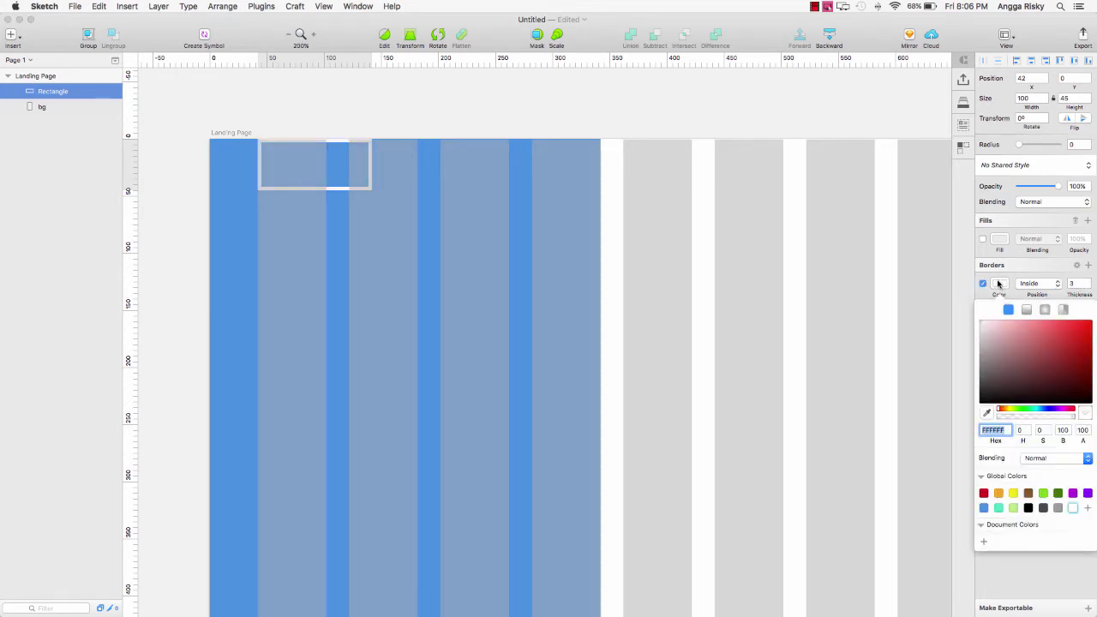
left_click(535, 187)
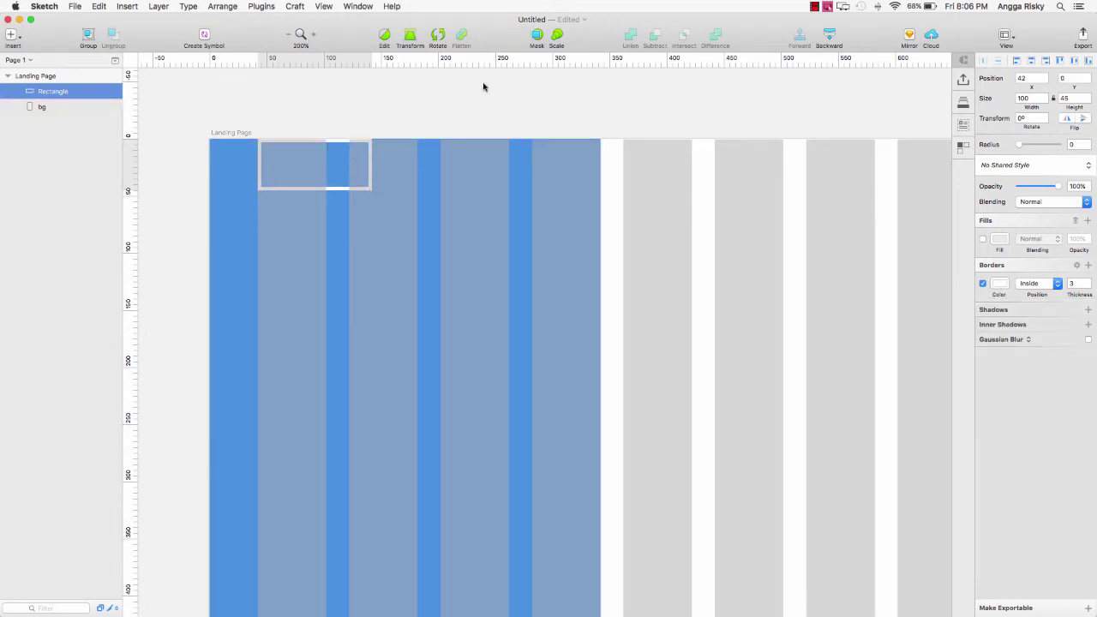
- Move the white outlined rectangle down to Y 20
key("shift+Down")
key("shift+Down")
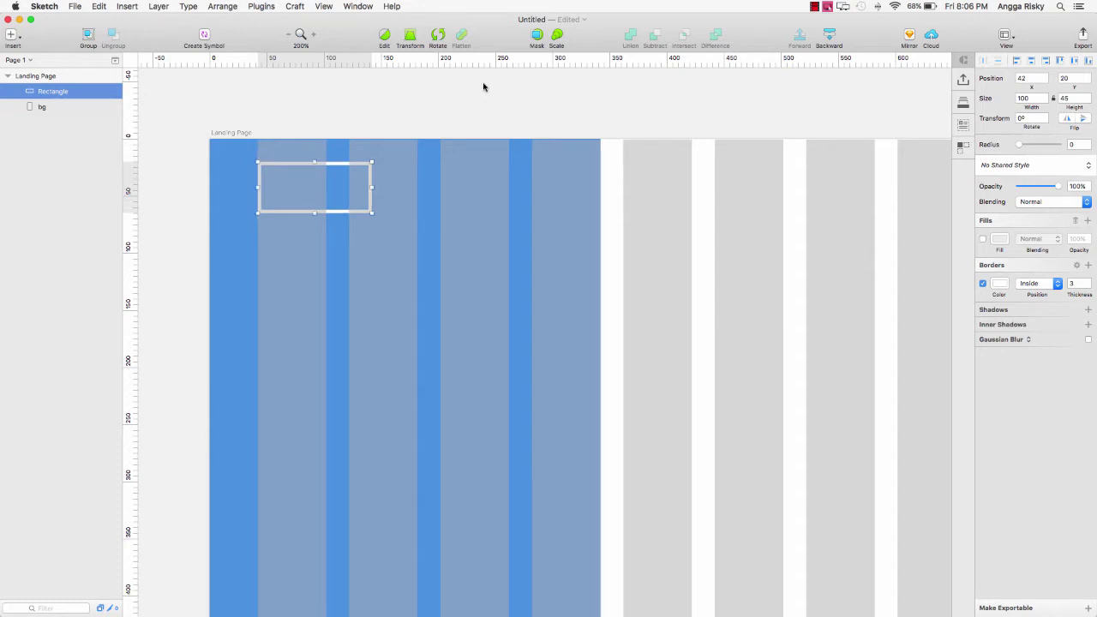
scroll(302, 195, "left", 1)
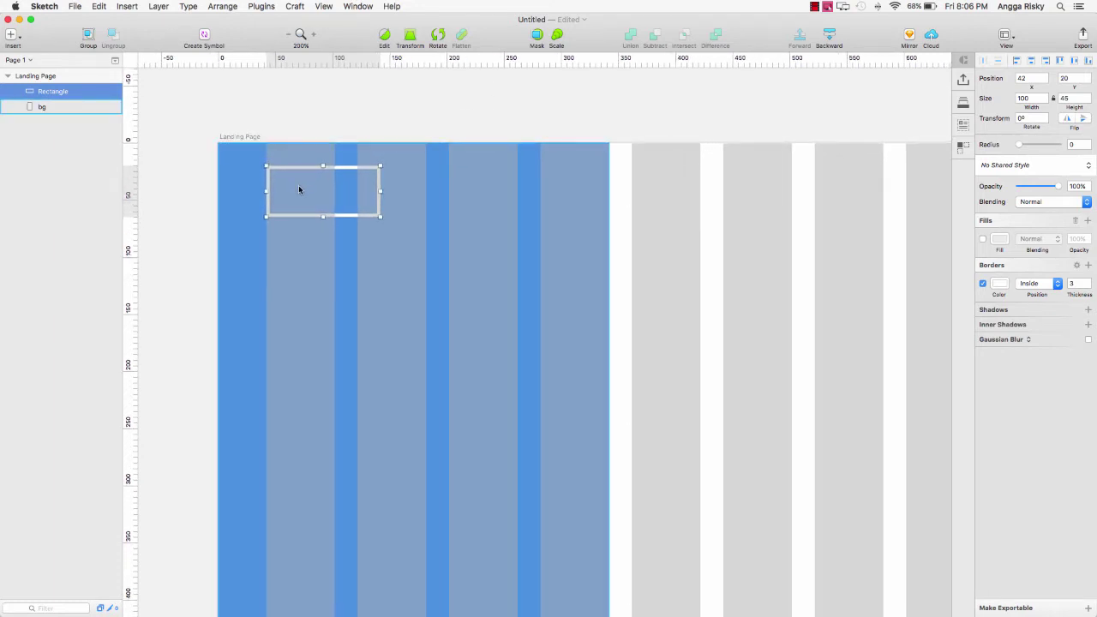
- Add the text "FOXE" over the white outlined rectangle
key("t")
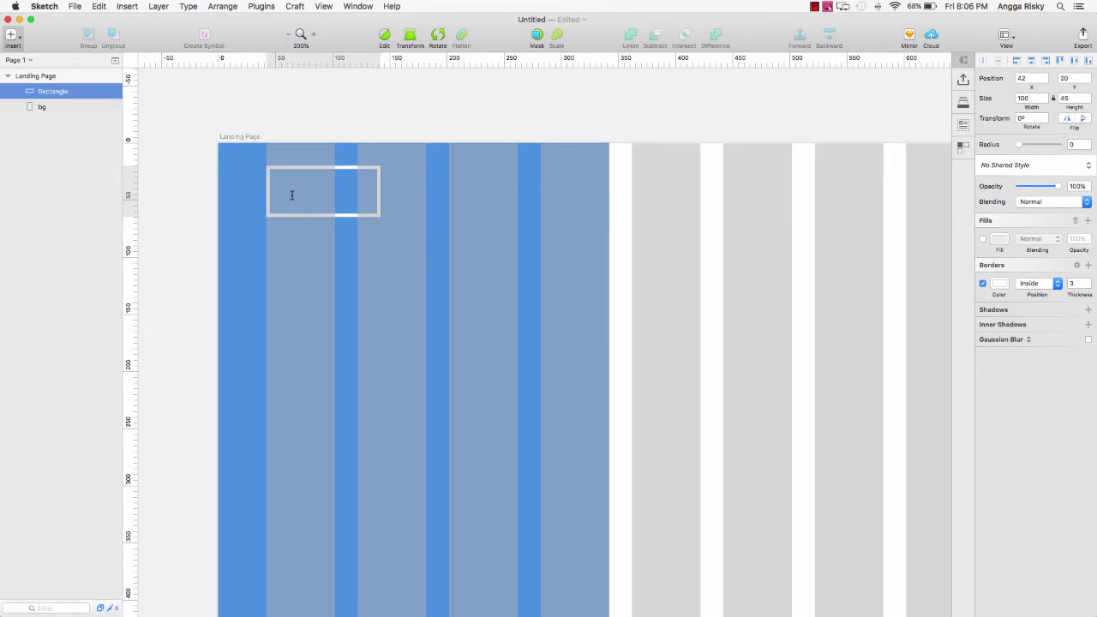
left_click(291, 196)
type("FOXE")
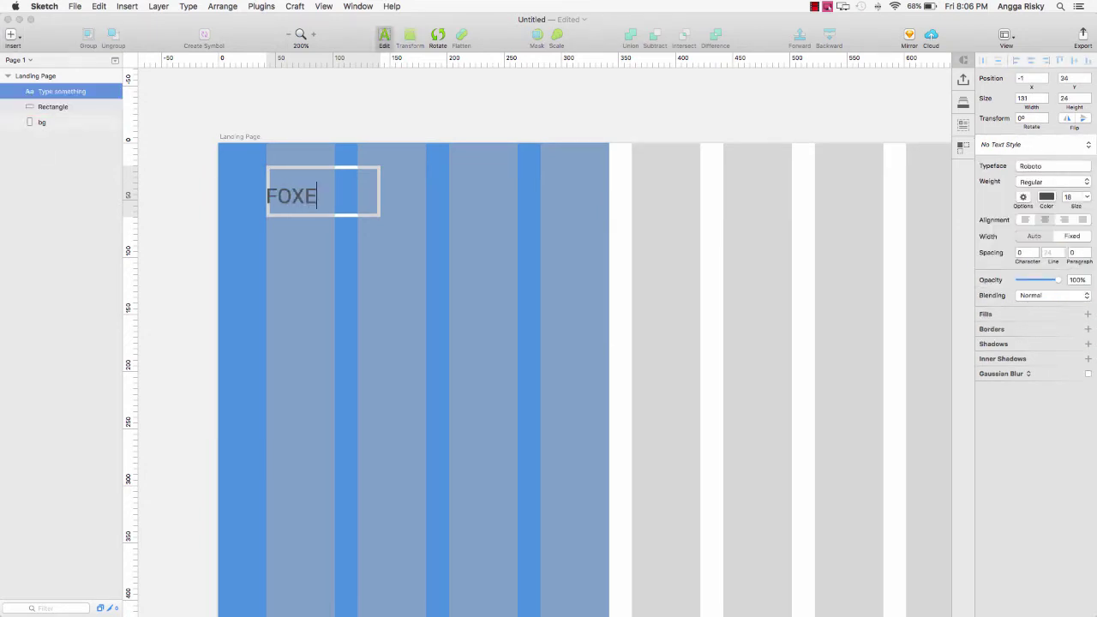
key("Escape")
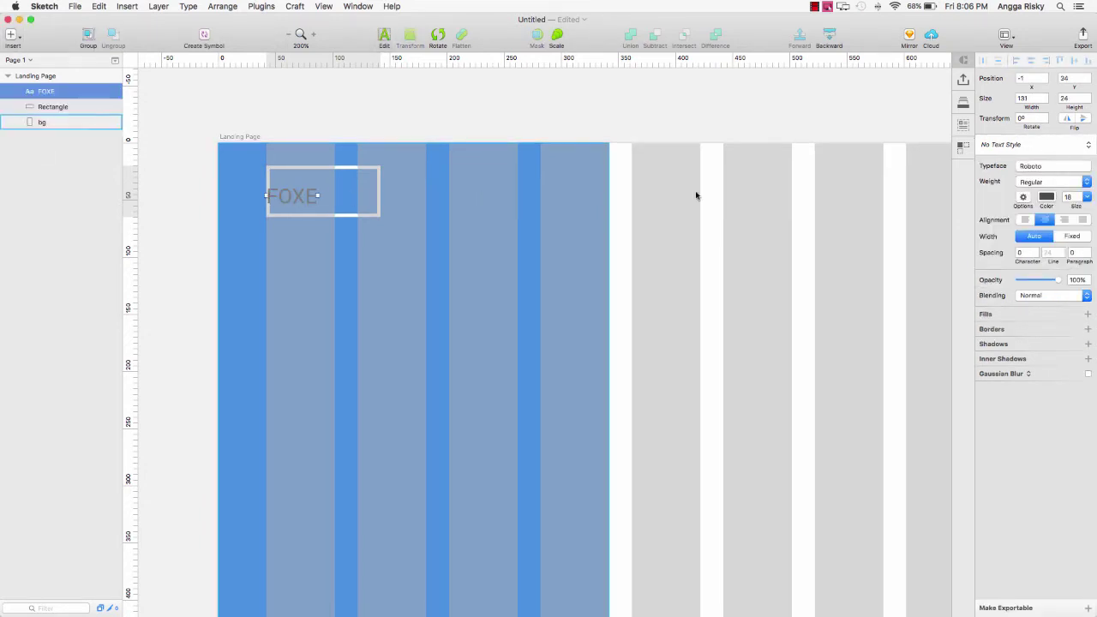
- Style the FOXE text as white, FFFFFF, Roboto Medium at size 20, and place it near the middle of the outlined box
left_click(1046, 197)
left_click_drag(992, 255, 970, 199)
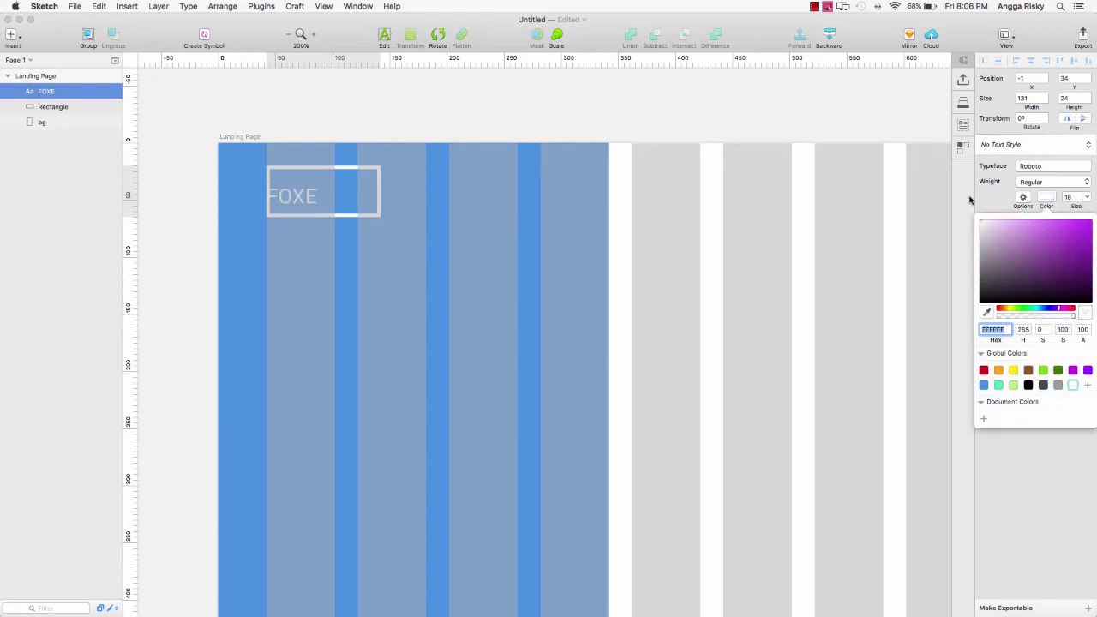
left_click(1054, 200)
left_click(1045, 182)
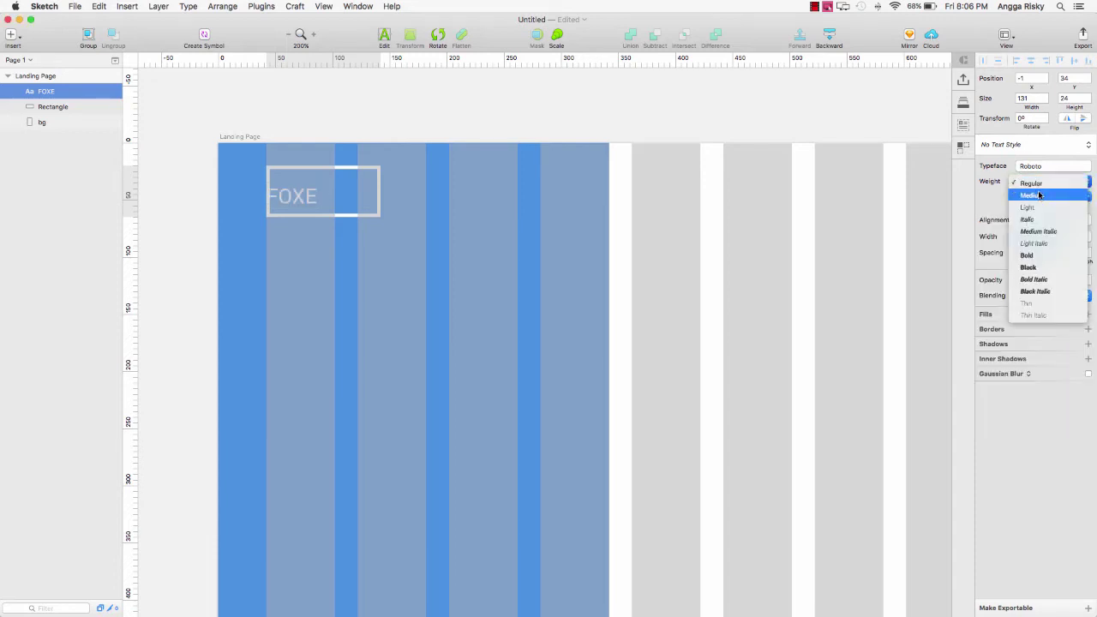
left_click(1041, 193)
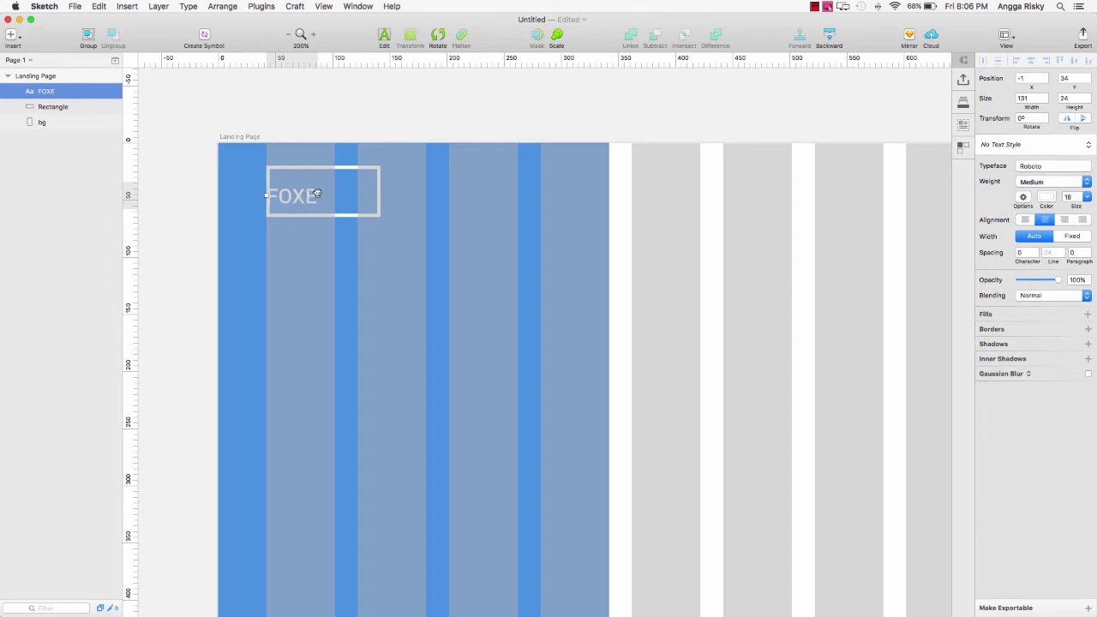
left_click(1086, 197)
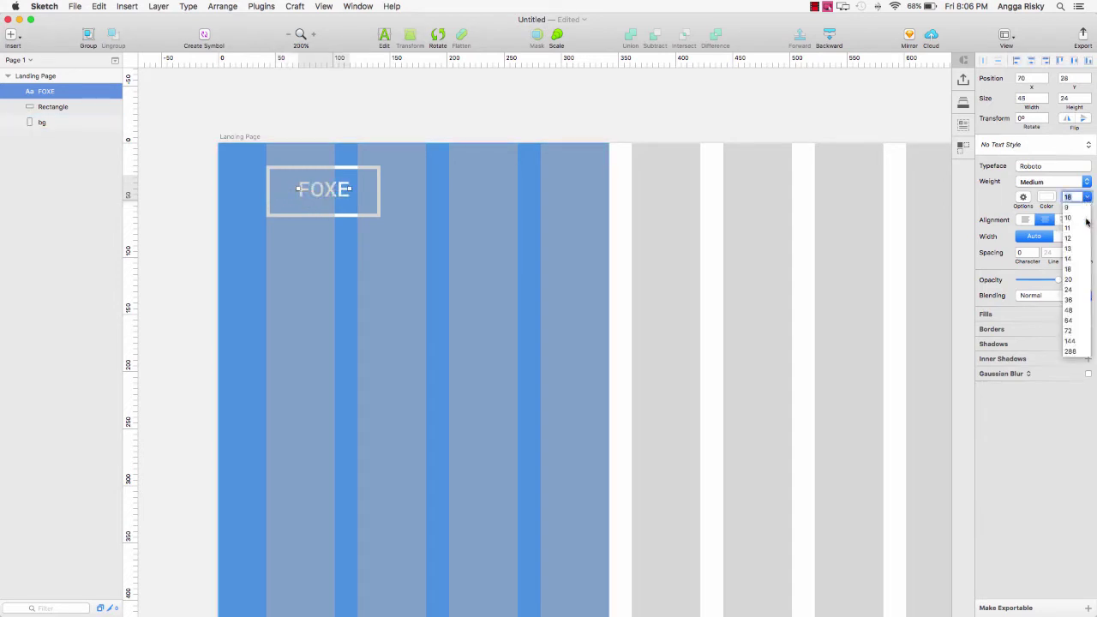
left_click(1068, 279)
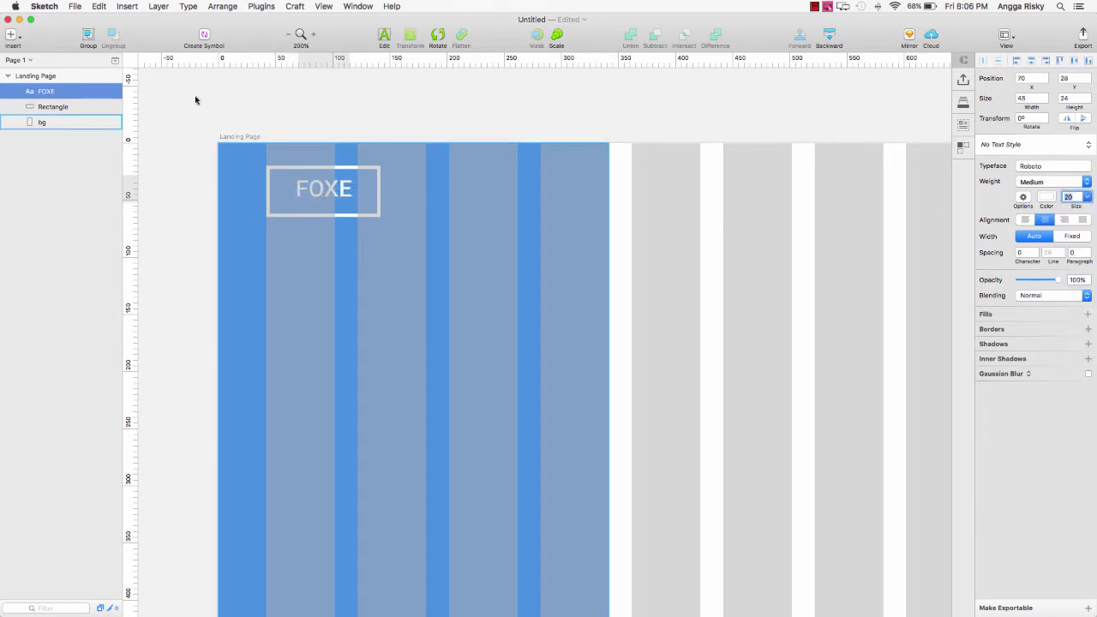
- Center the FOXE text horizontally and vertically on the outlined rectangle and deselect both
left_click(71, 106, "shift")
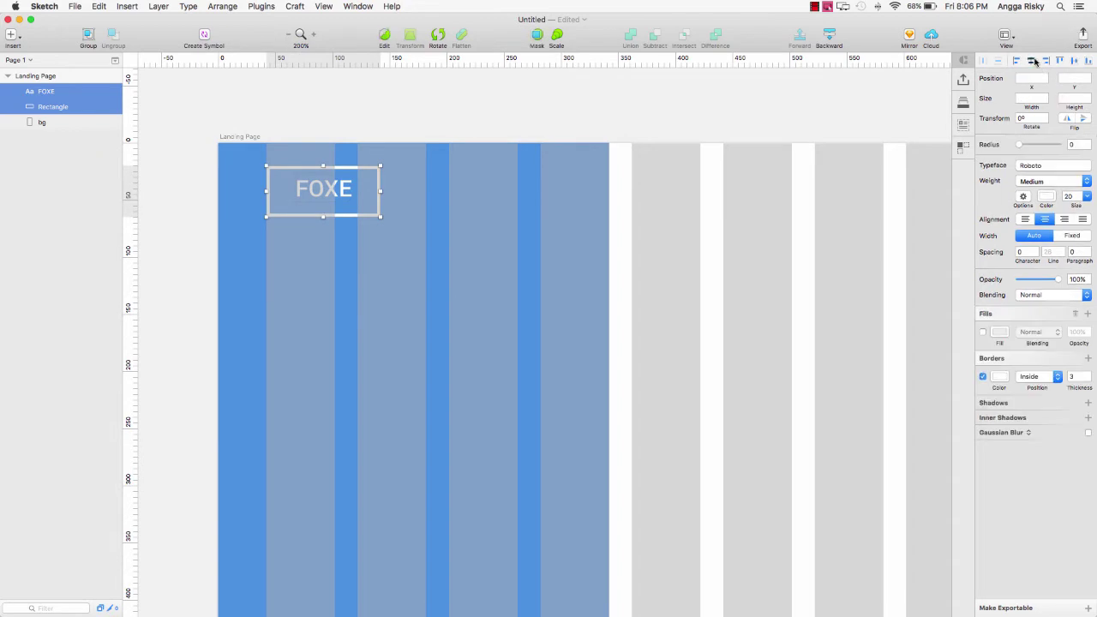
left_click(1034, 62)
left_click(847, 94)
scroll(847, 95, "right", 2)
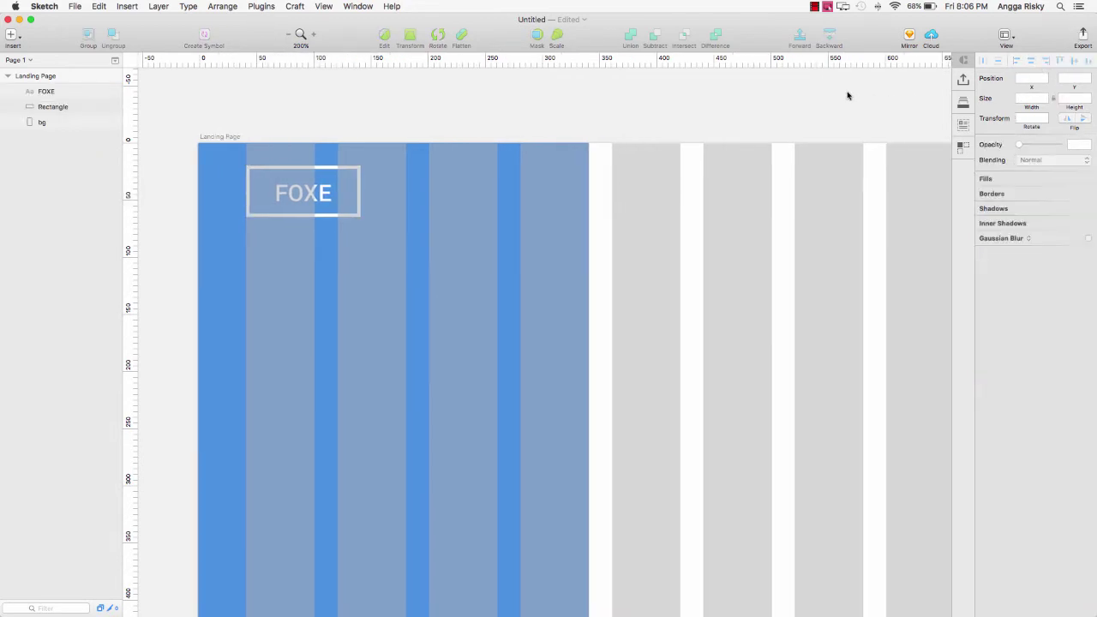
key("super+0")
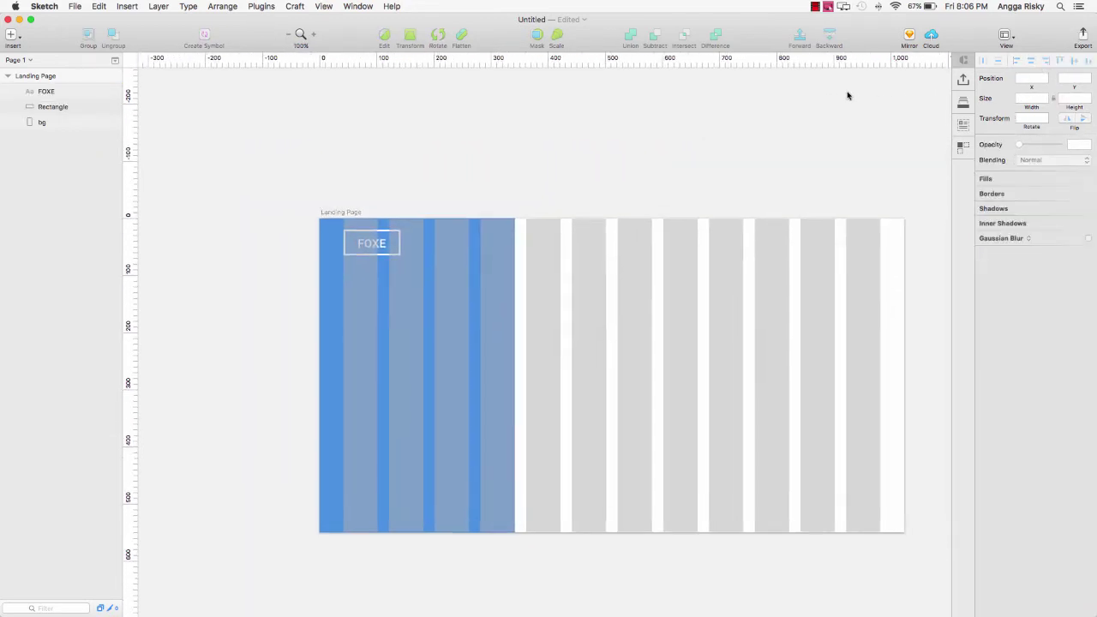
- Set the FOXE text's character spacing to 5 and realign it with the center of the outlined rectangle
left_click(366, 245)
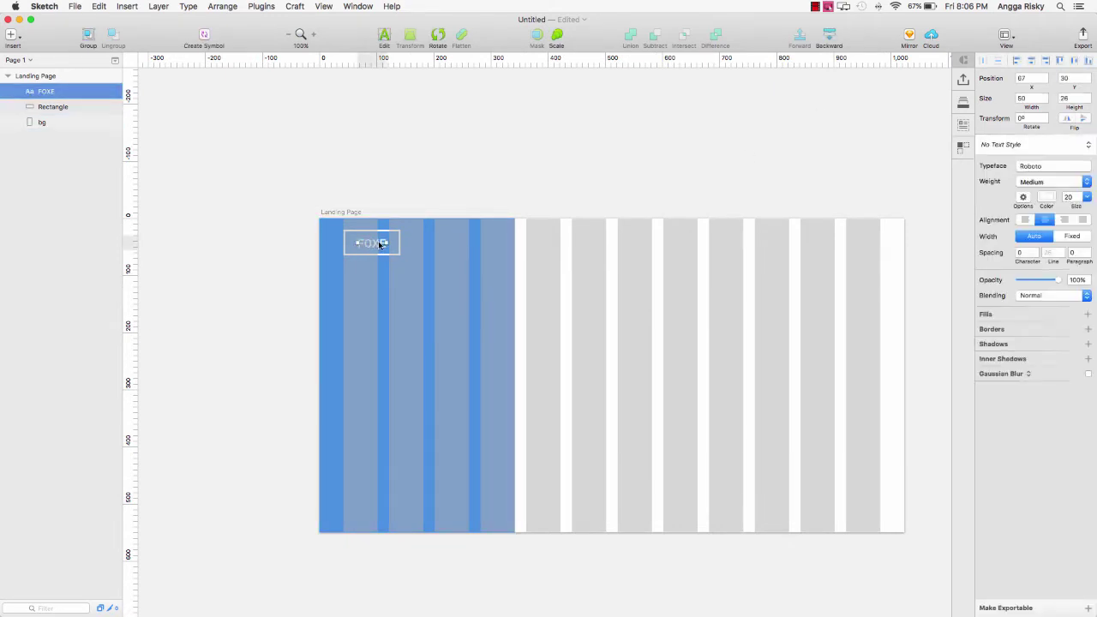
left_click(1028, 252)
type("5")
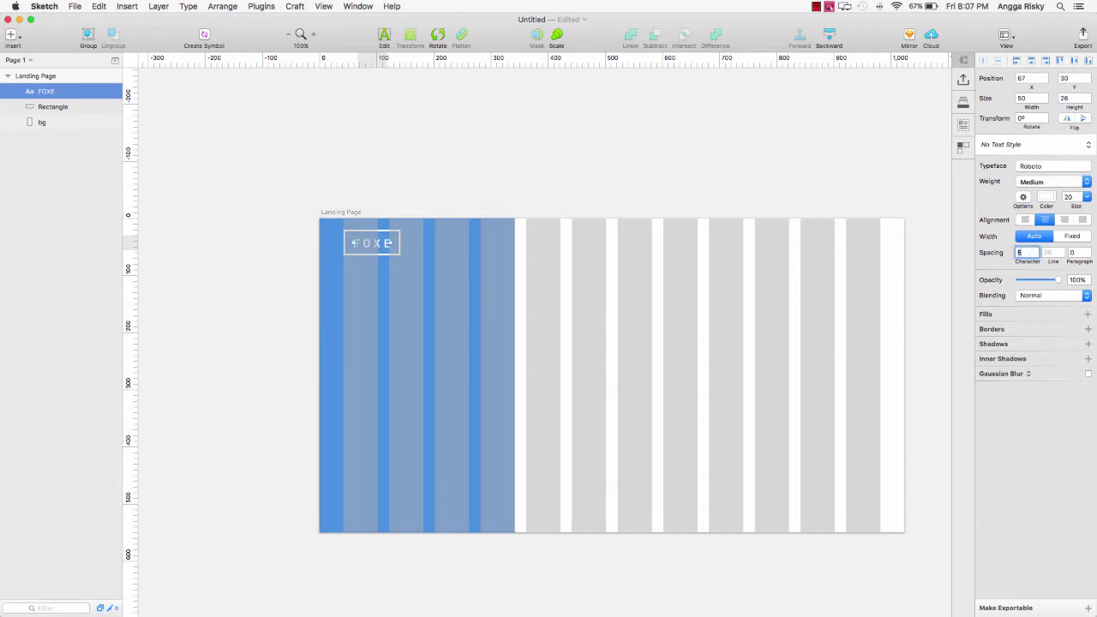
left_click(74, 107, "shift")
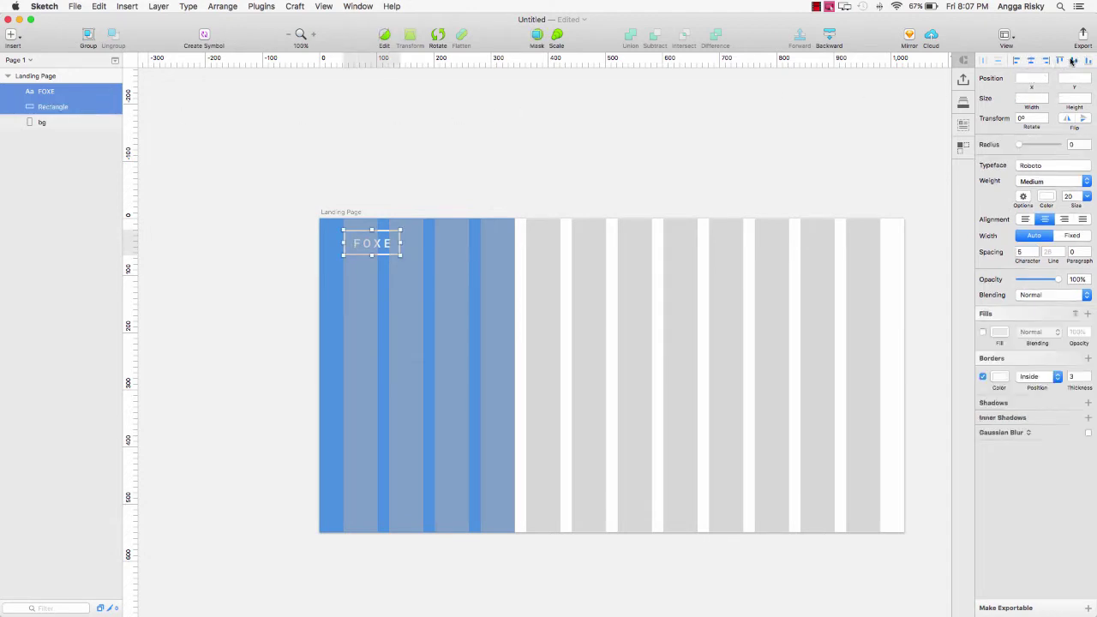
left_click(783, 130)
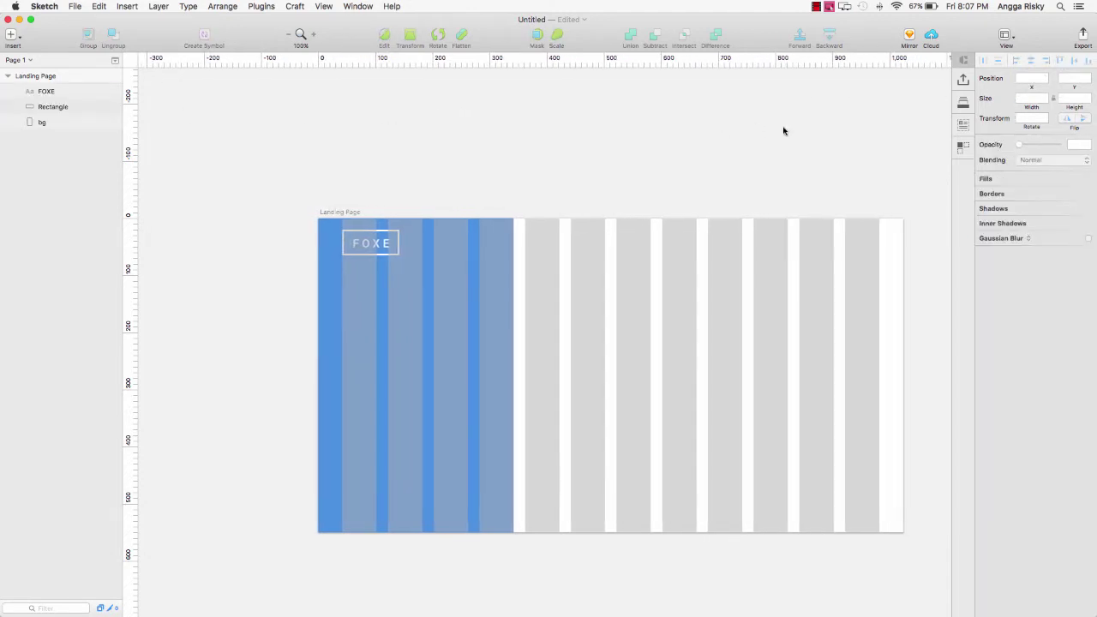
- Draw a tall rectangle about 223 x 510 px to the right of the FOXE logo, starting about X 153, Y 20
scroll(783, 130, "down", 3)
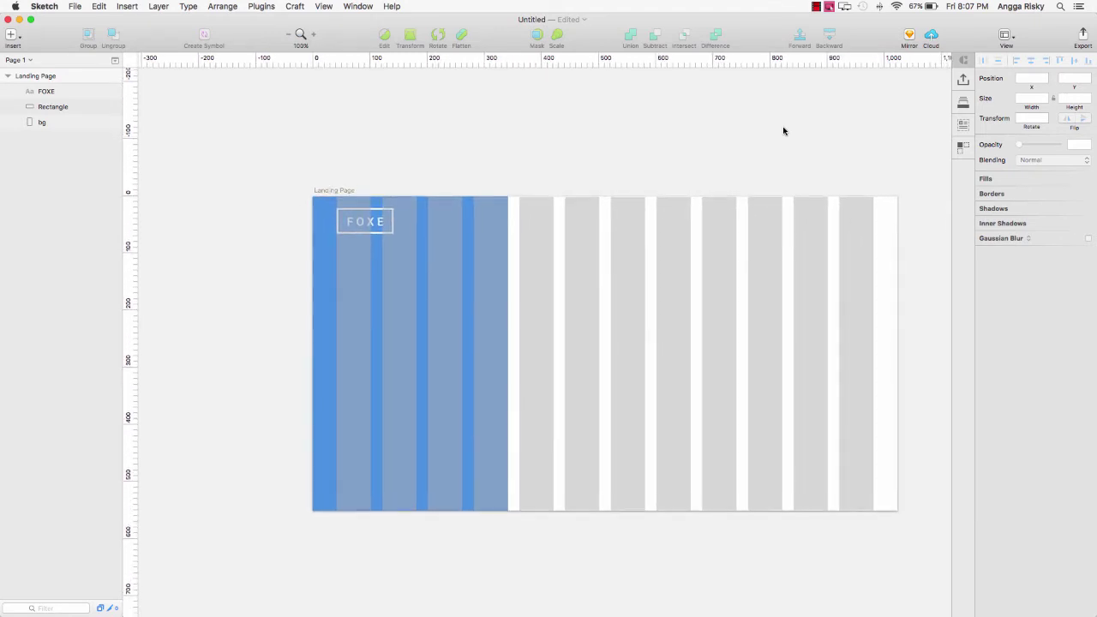
scroll(783, 131, "up", 1)
scroll(783, 130, "right", 2)
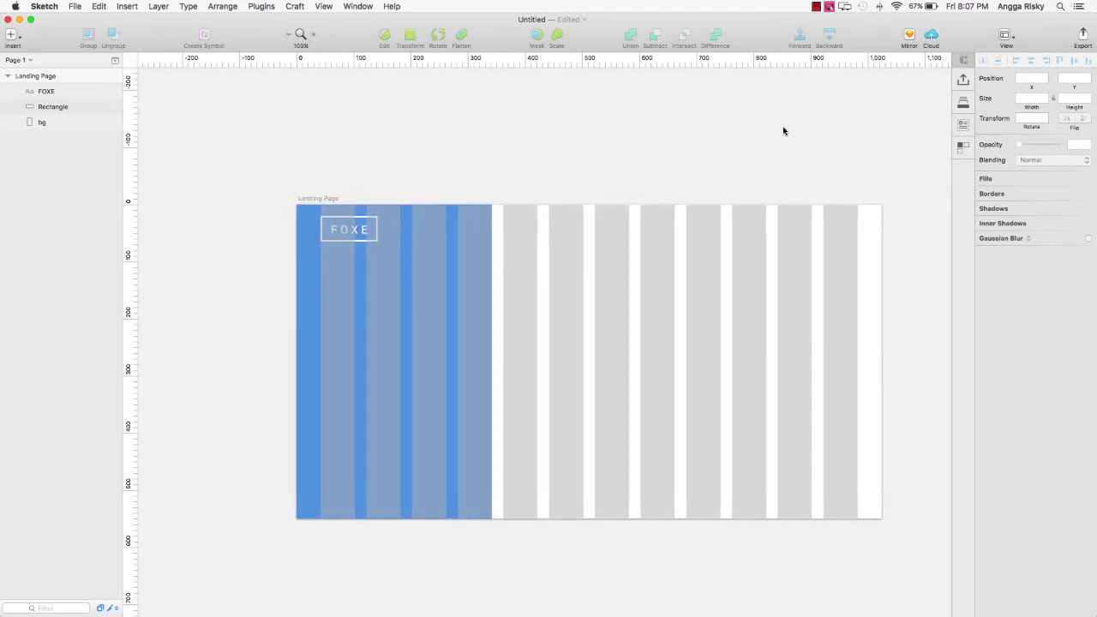
scroll(783, 130, "right", 1)
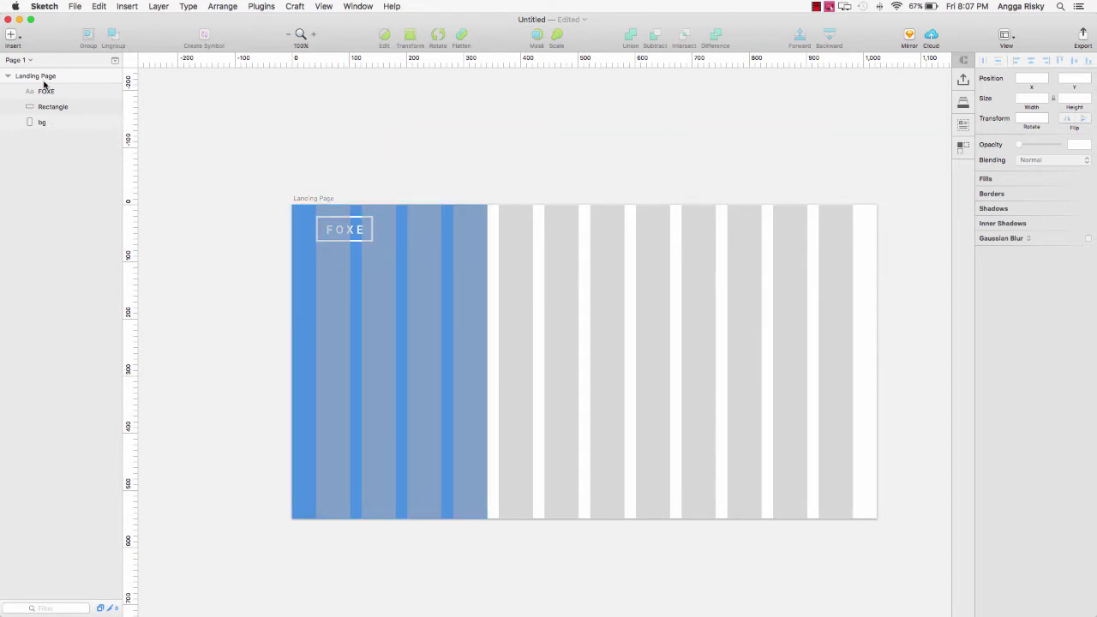
left_click(10, 38)
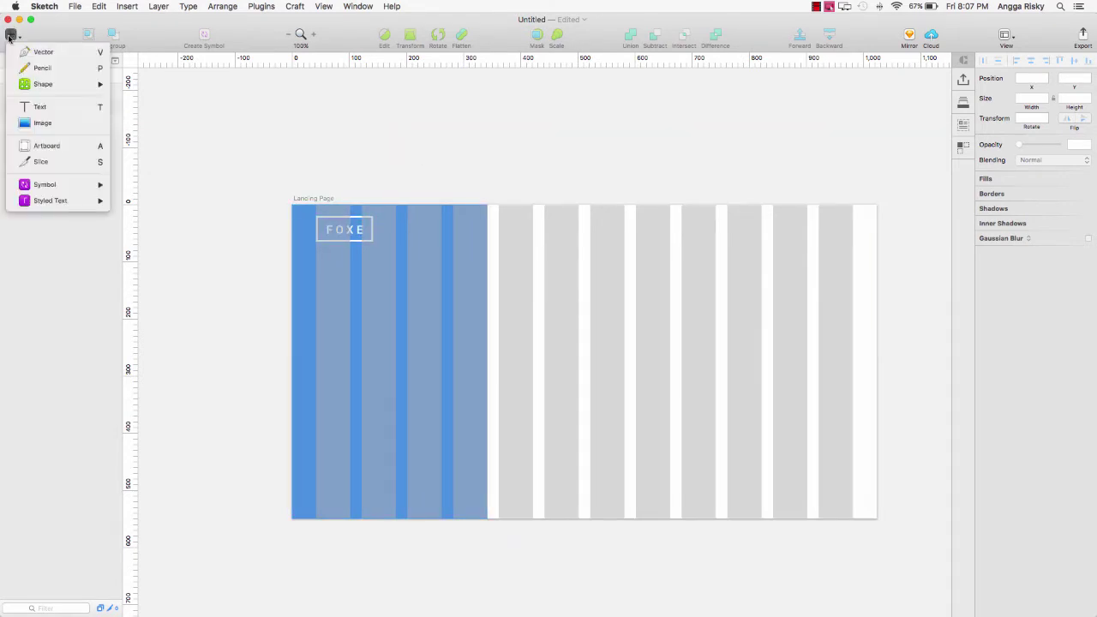
mouse_move(90, 84)
left_click(160, 117)
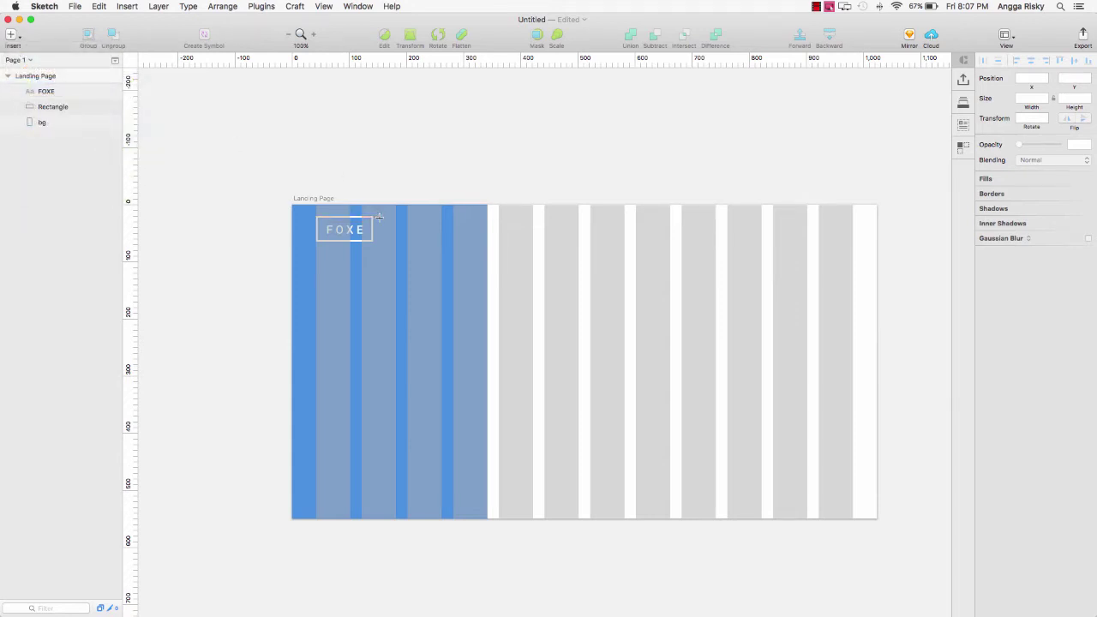
left_click_drag(379, 216, 507, 508)
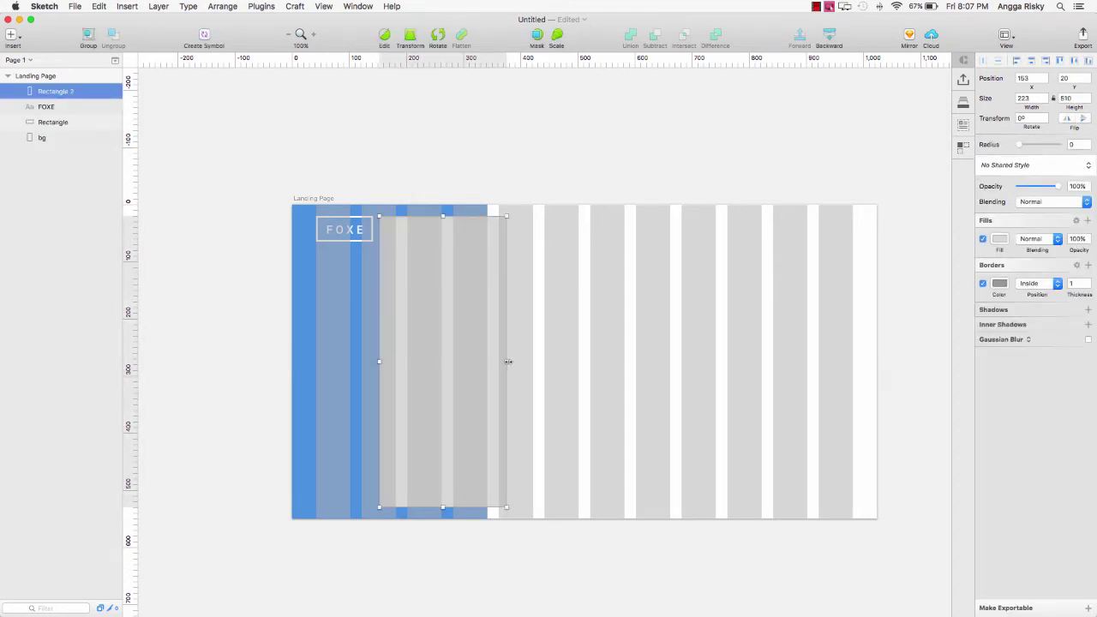
- Resize the tall rectangle to the column grid so it is 300 px wide and starts at X 202
left_click_drag(508, 361, 574, 363)
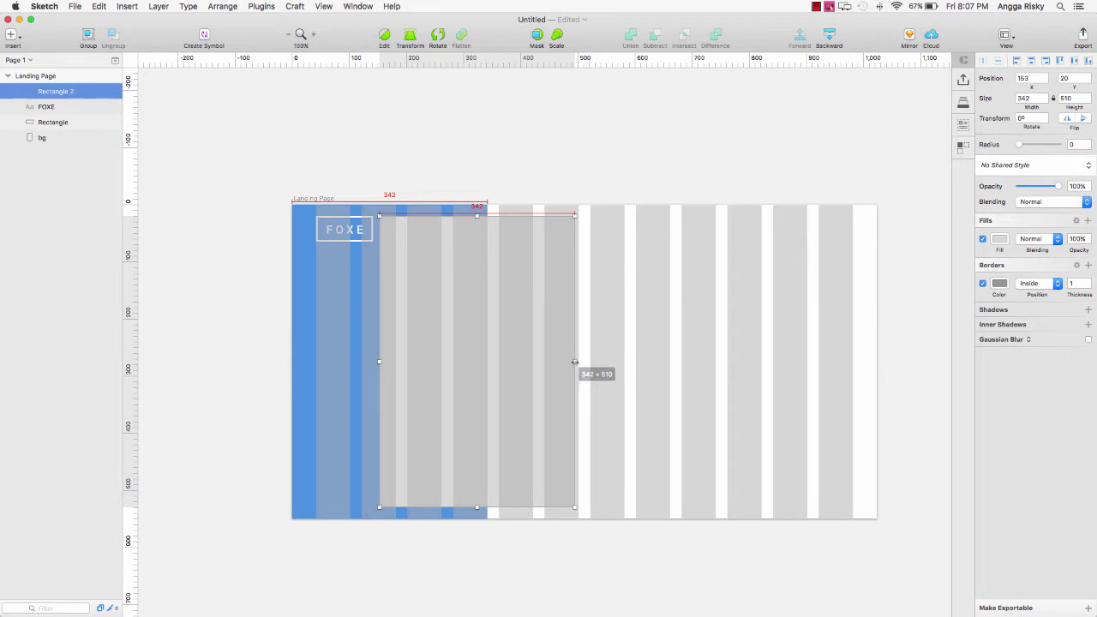
left_click_drag(380, 361, 406, 361)
left_click_drag(575, 360, 580, 361)
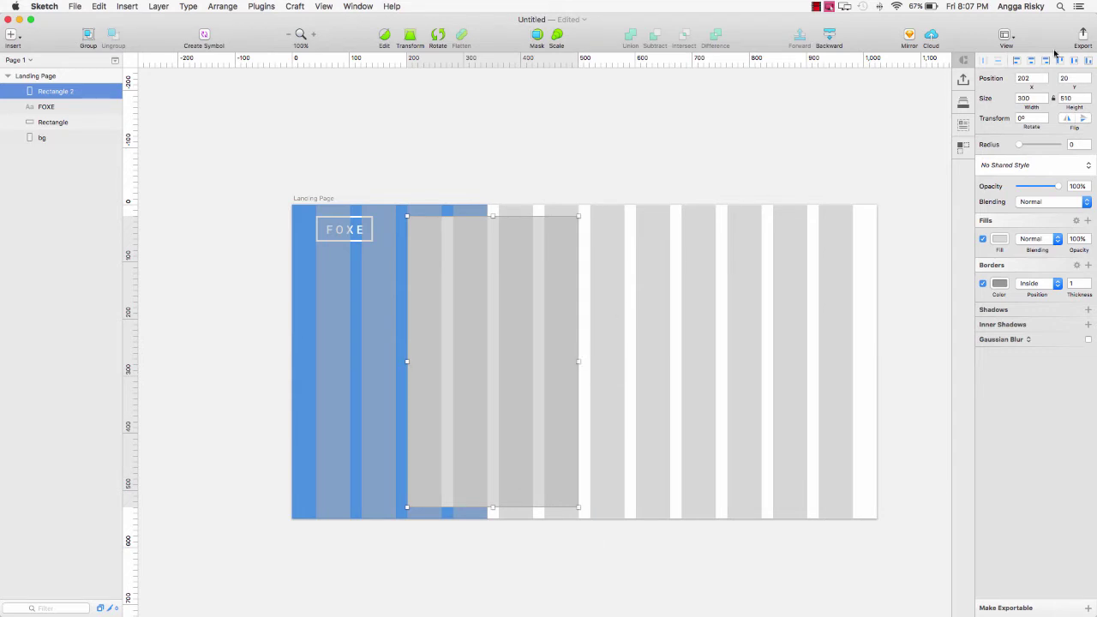
- Turn off the tall rectangle's border and fill it with white, FFFFFF
left_click(982, 283)
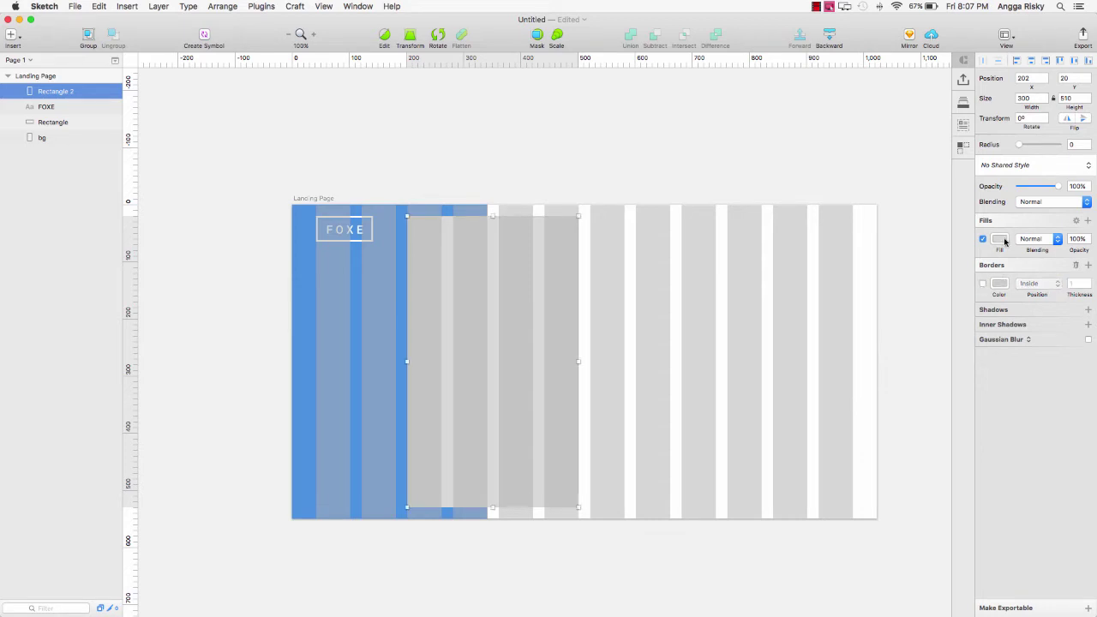
left_click(999, 239)
left_click(1071, 441)
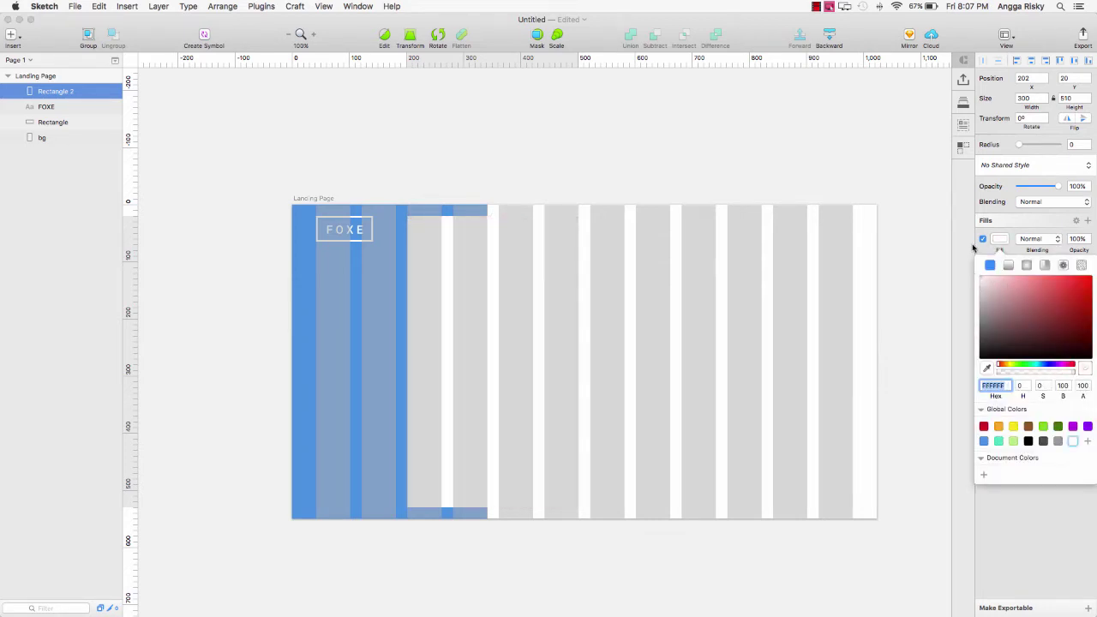
left_click(999, 240)
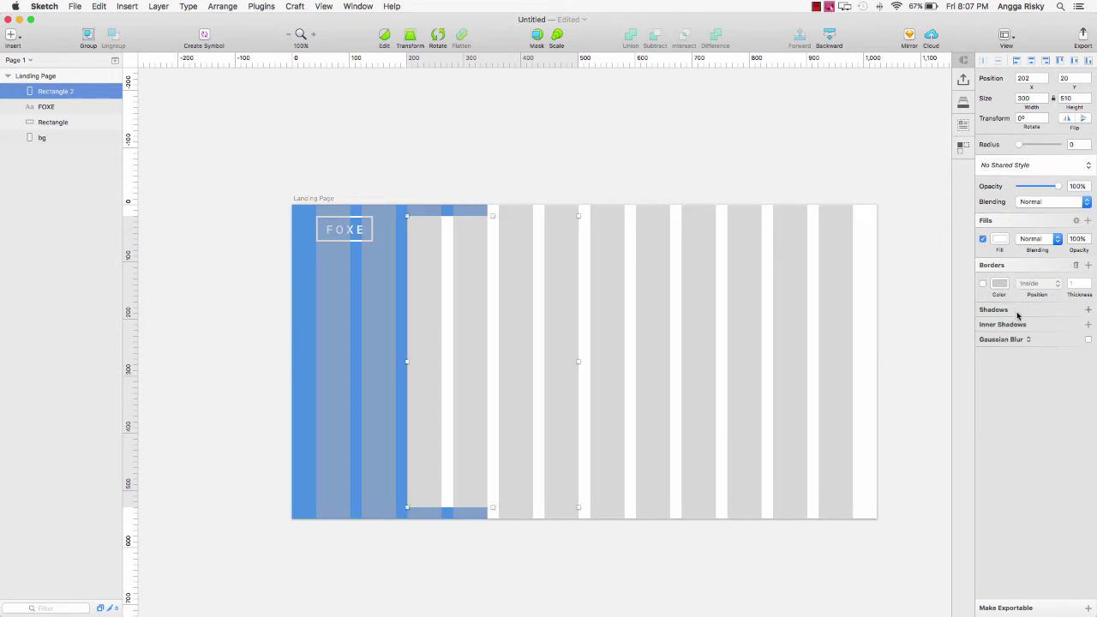
- Add a shadow to the tall white rectangle and hide the column layout
left_click(1017, 311)
scroll(778, 250, "right", 1)
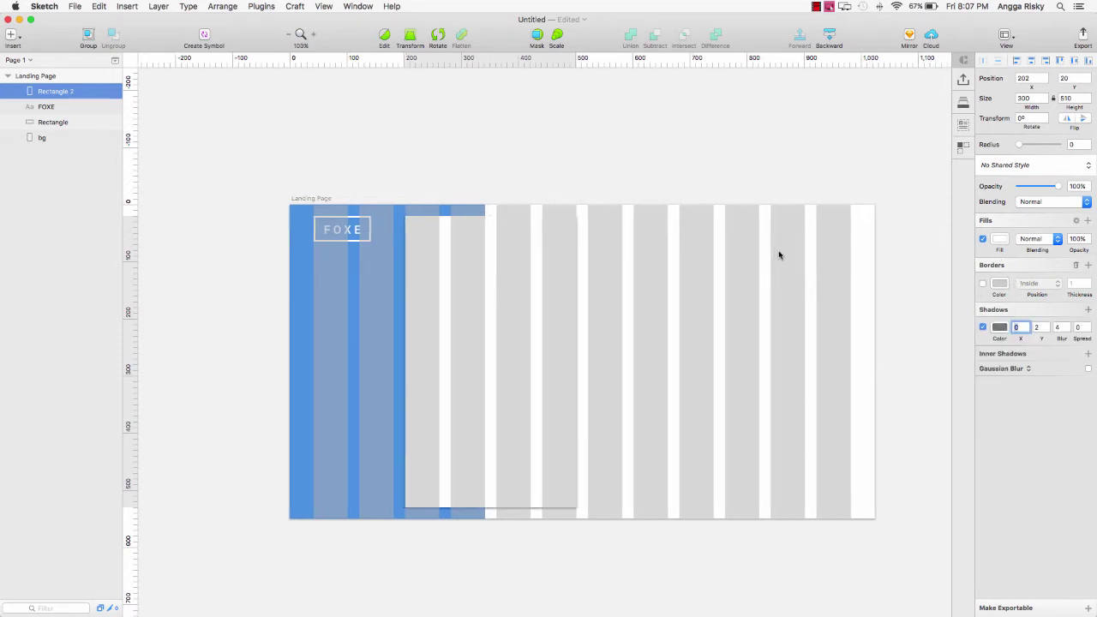
left_click(1004, 34)
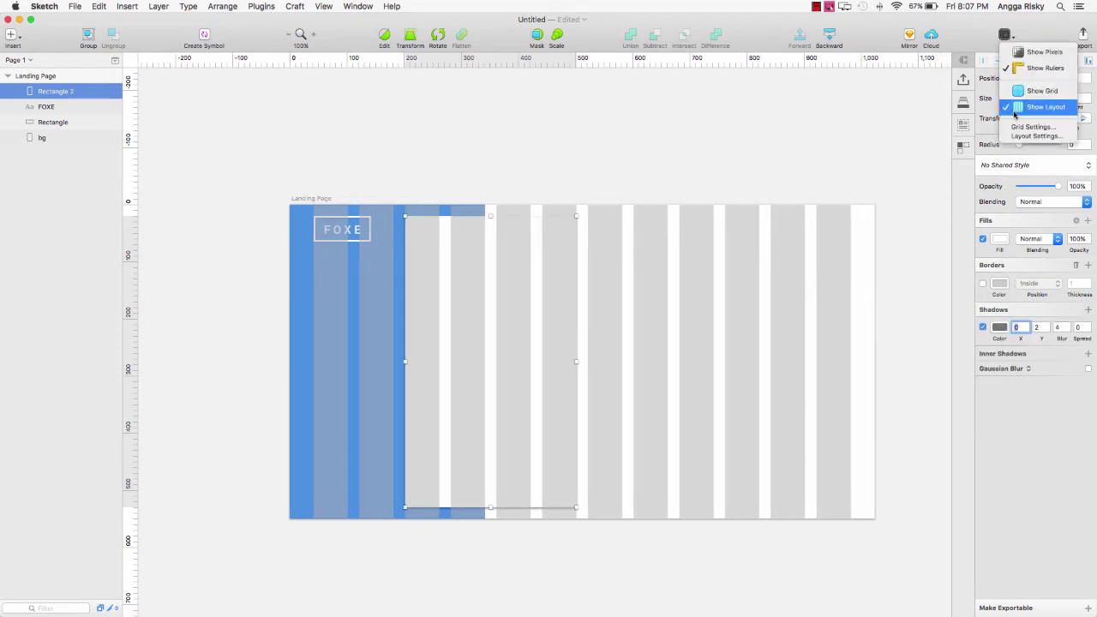
left_click(1015, 111)
- Set the tall white rectangle's shadow blur to 16 and its spread to 5
scroll(611, 144, "down", 2)
scroll(611, 144, "left", 2)
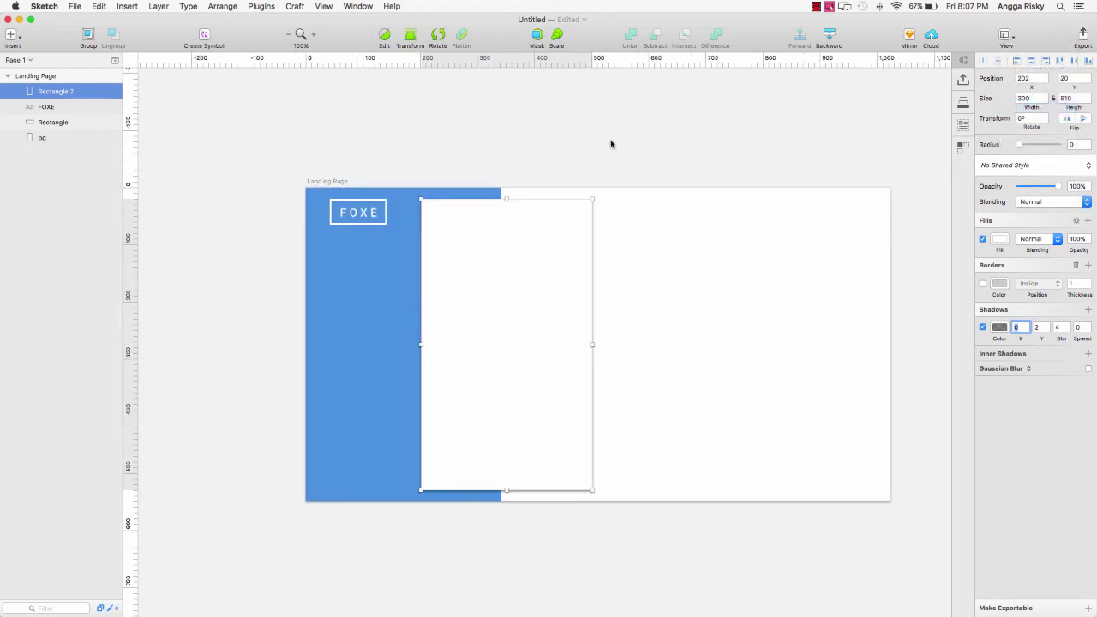
key("super+equal")
scroll(611, 144, "up", 3)
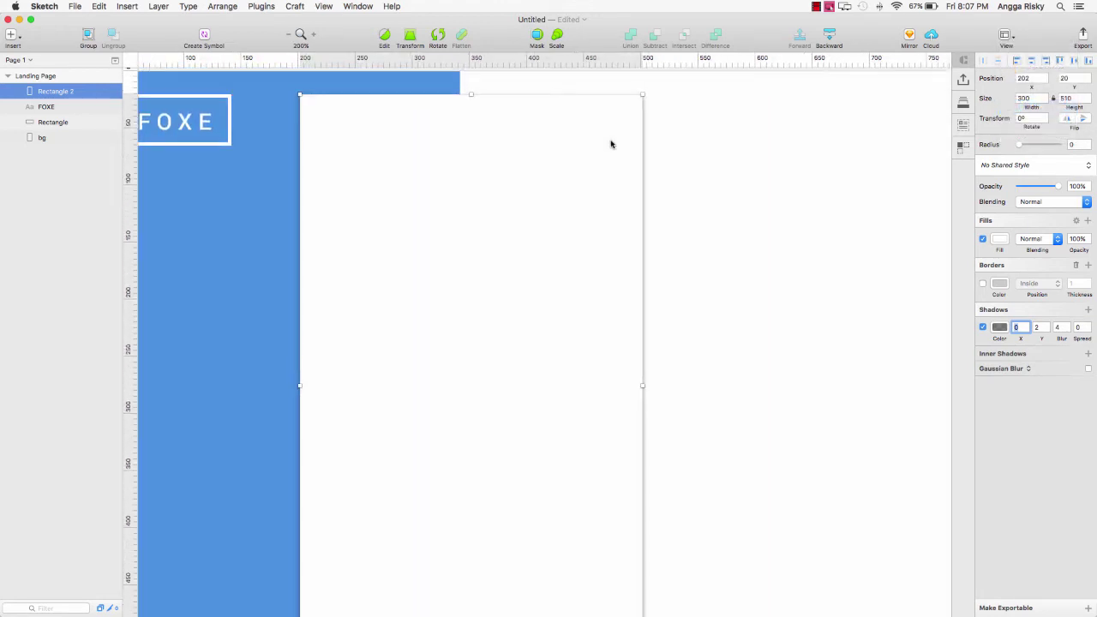
left_click(1088, 325)
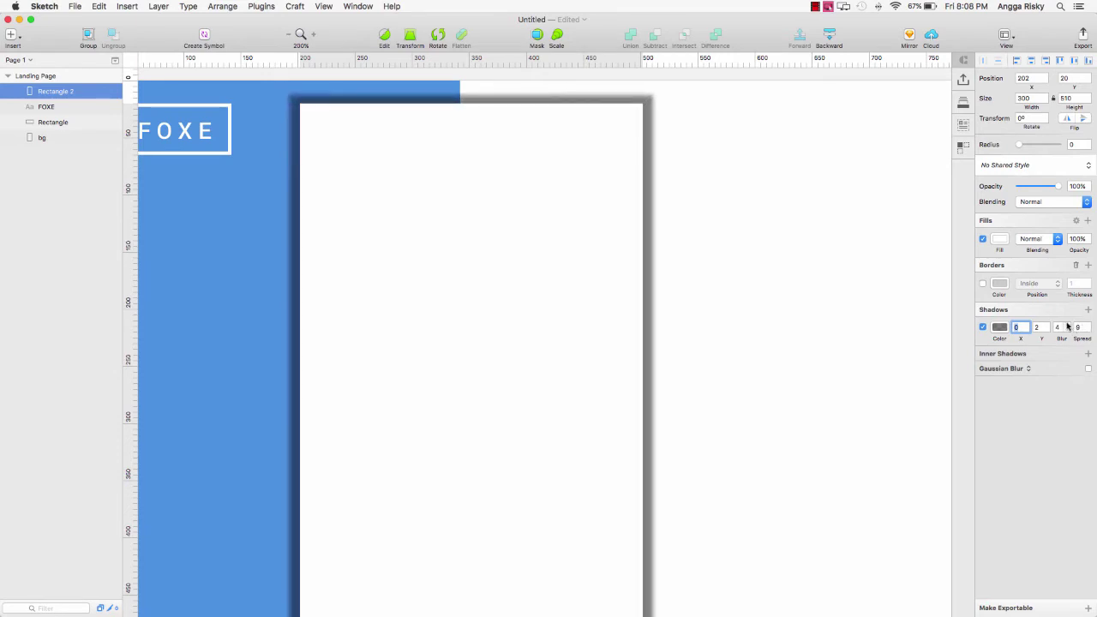
left_click(1067, 324)
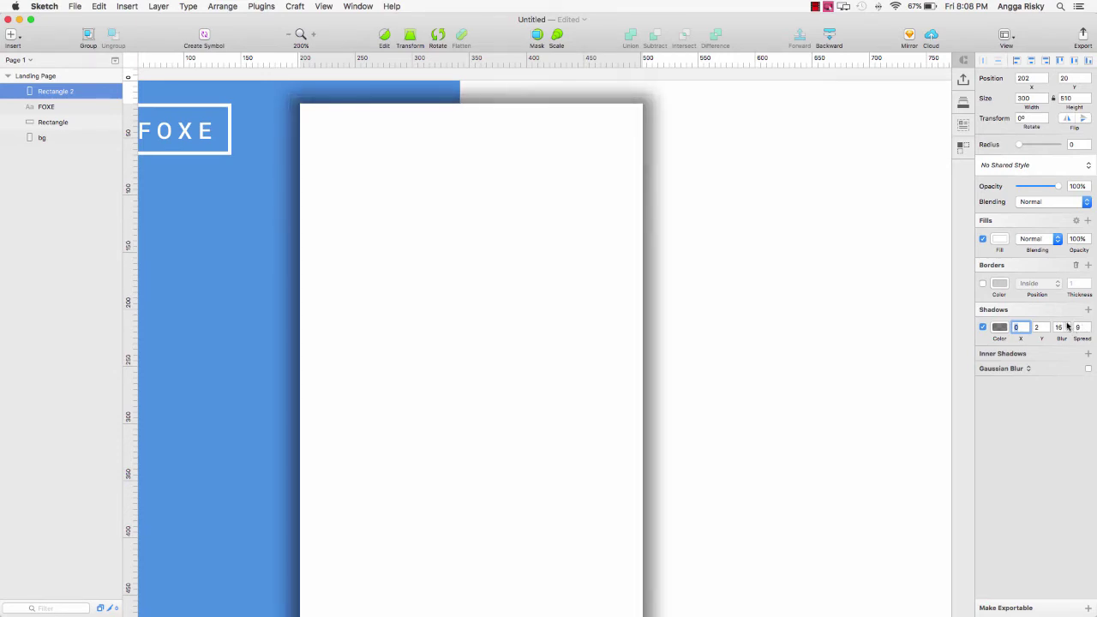
left_click(1080, 326)
type("5")
key("Return")
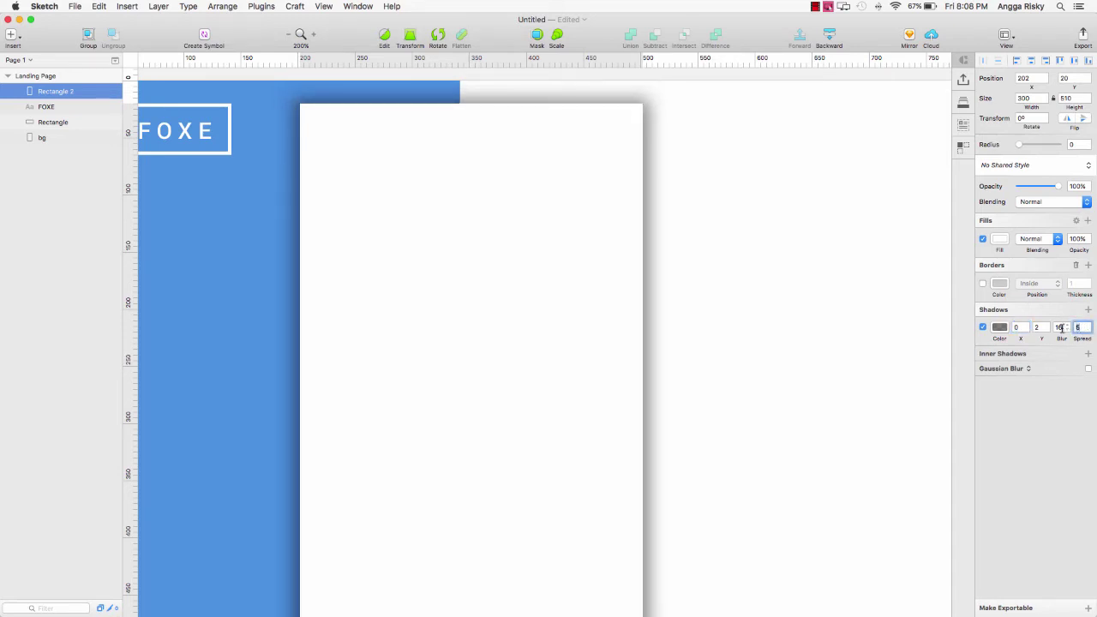
- Set the opacity of the tall white rectangle's shadow colour to 20
left_click(999, 327)
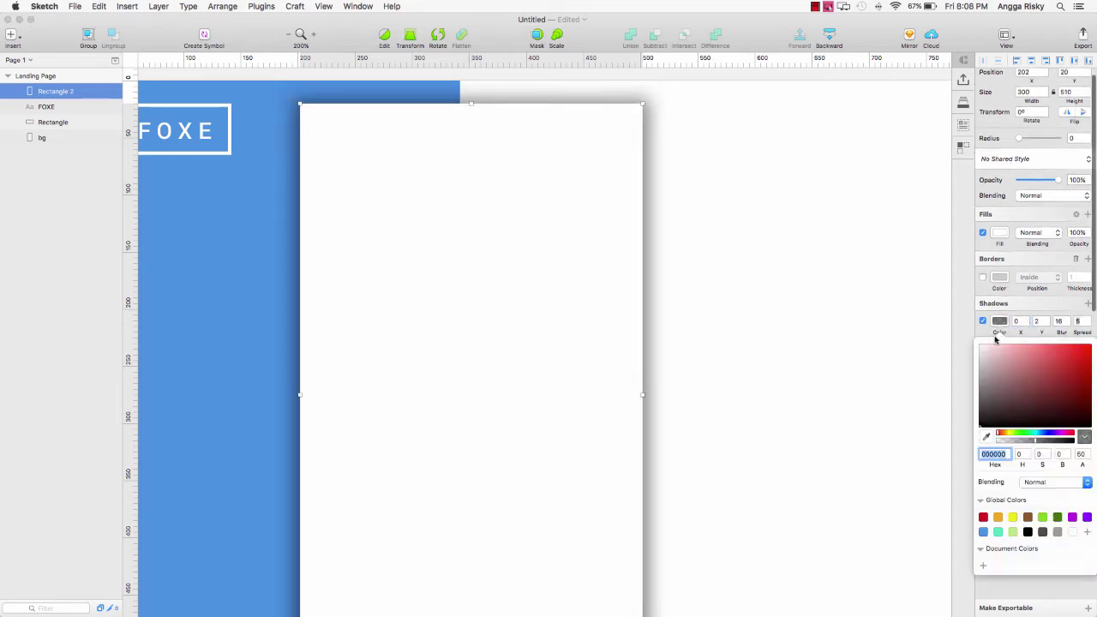
left_click(1080, 454)
key("Return")
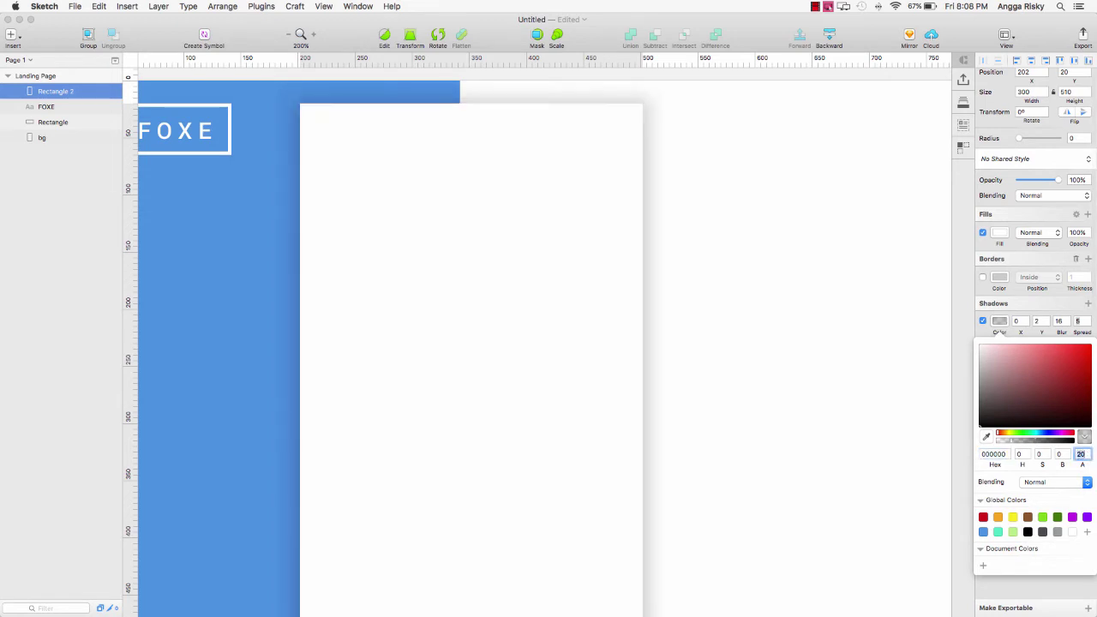
left_click(862, 309)
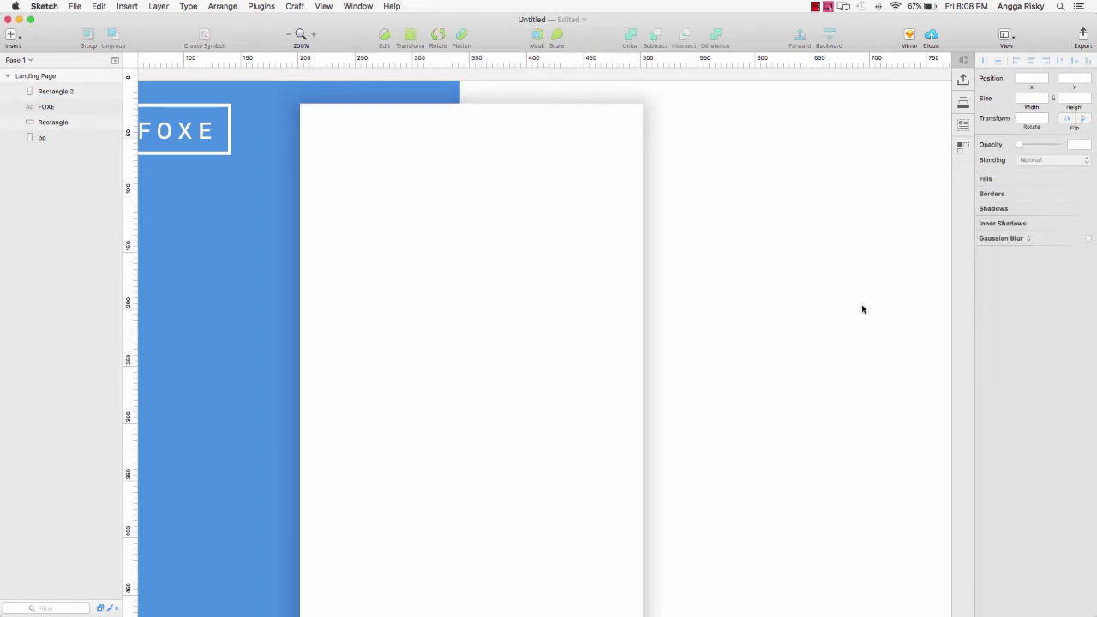
key("super+0")
scroll(862, 309, "down", 3)
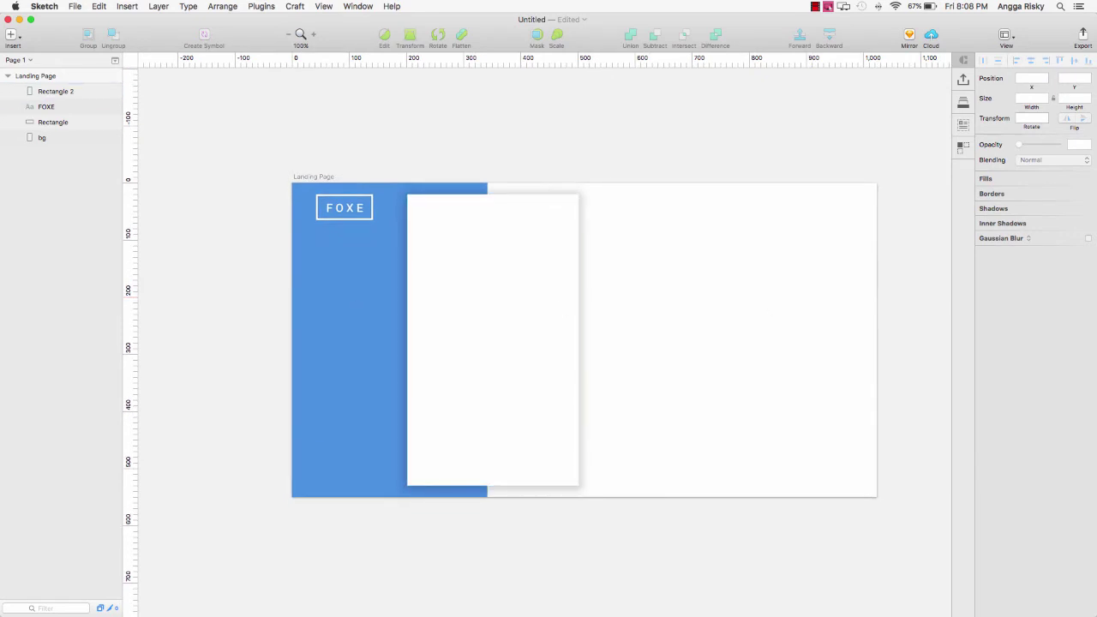
- Switch to Finder and view the "me black white" photo in Preview, closing it again
key("super+Tab")
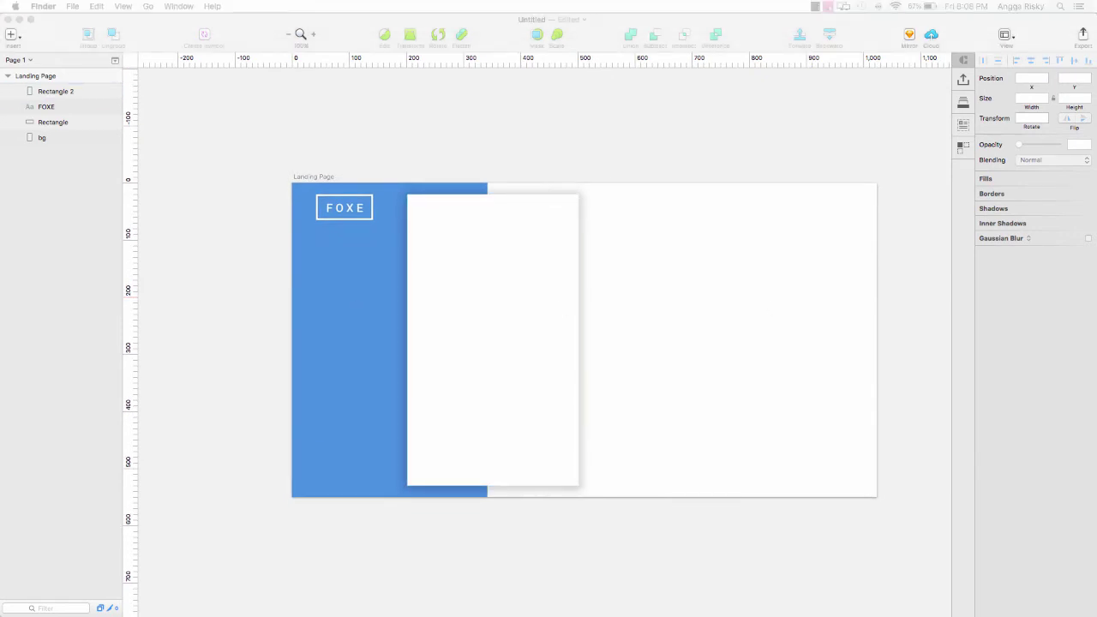
key("super+o")
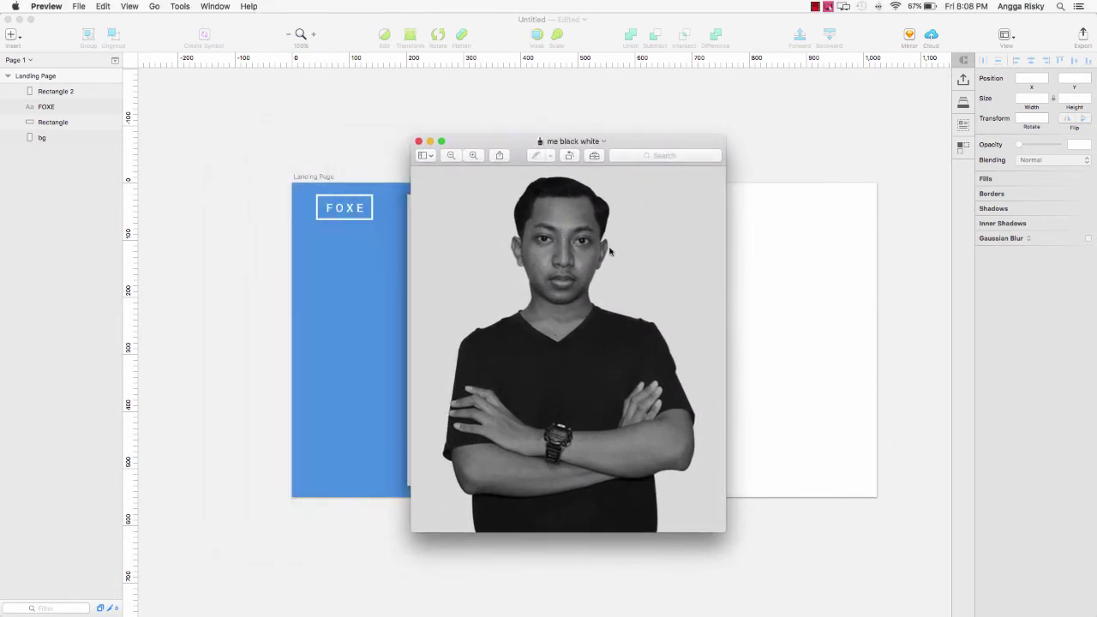
left_click_drag(621, 147, 641, 139)
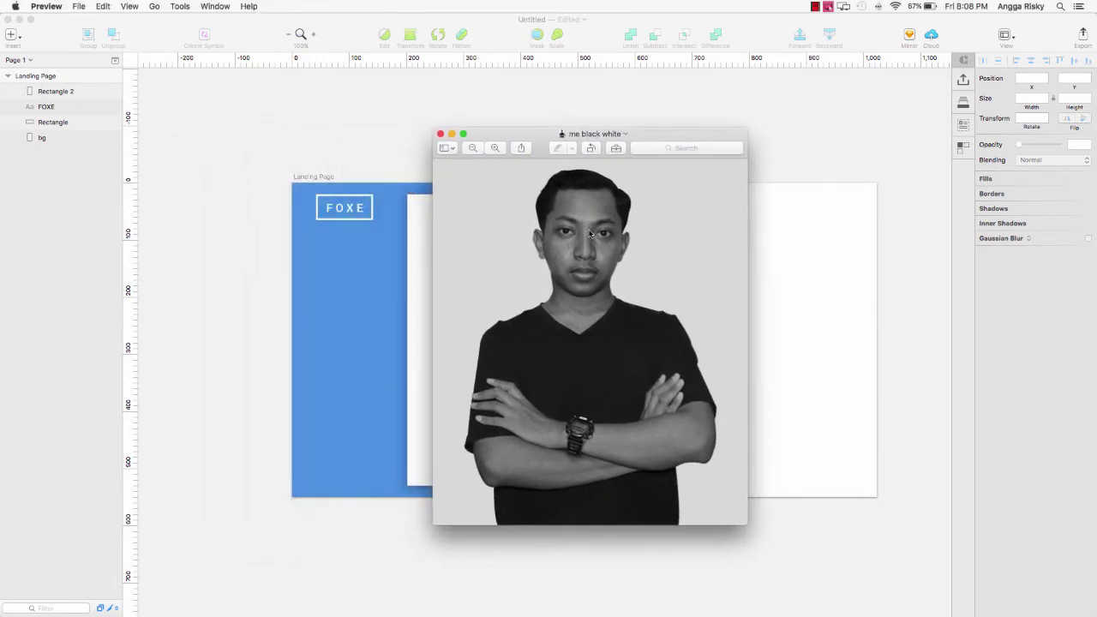
left_click(440, 134)
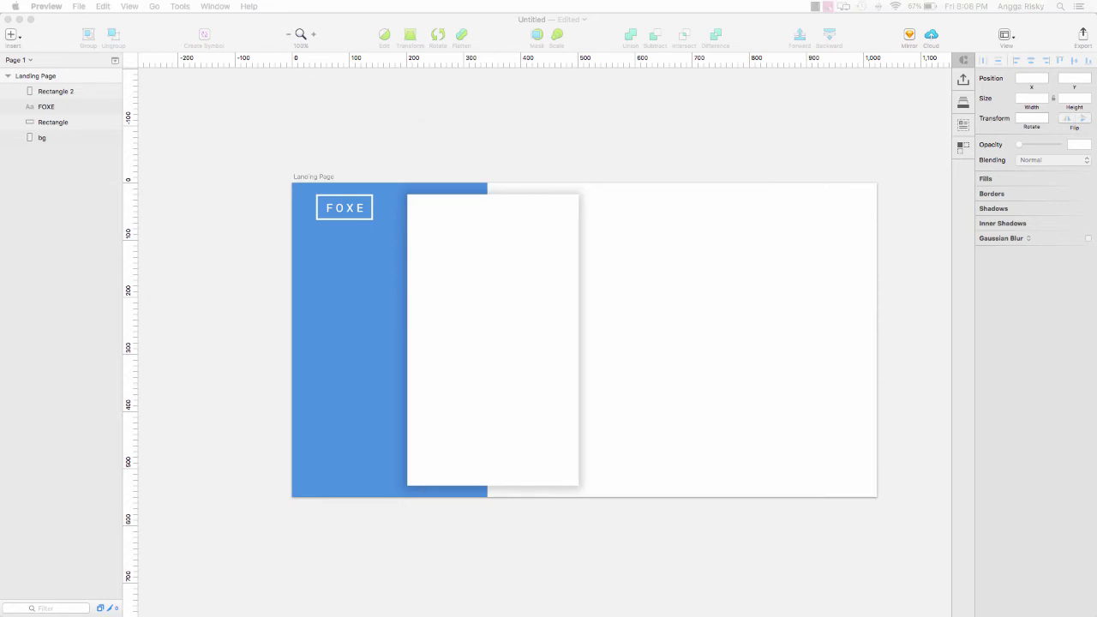
- Copy the "me black white" photo and paste it into the artboard above the tall white rectangle
left_click(487, 279)
key("super+c")
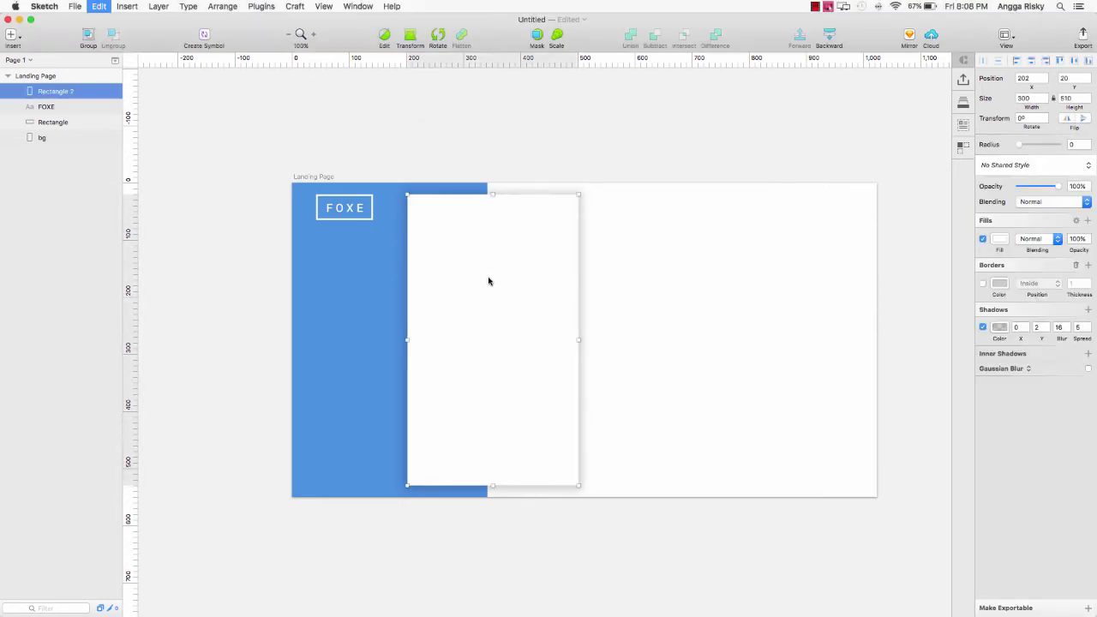
key("super+v")
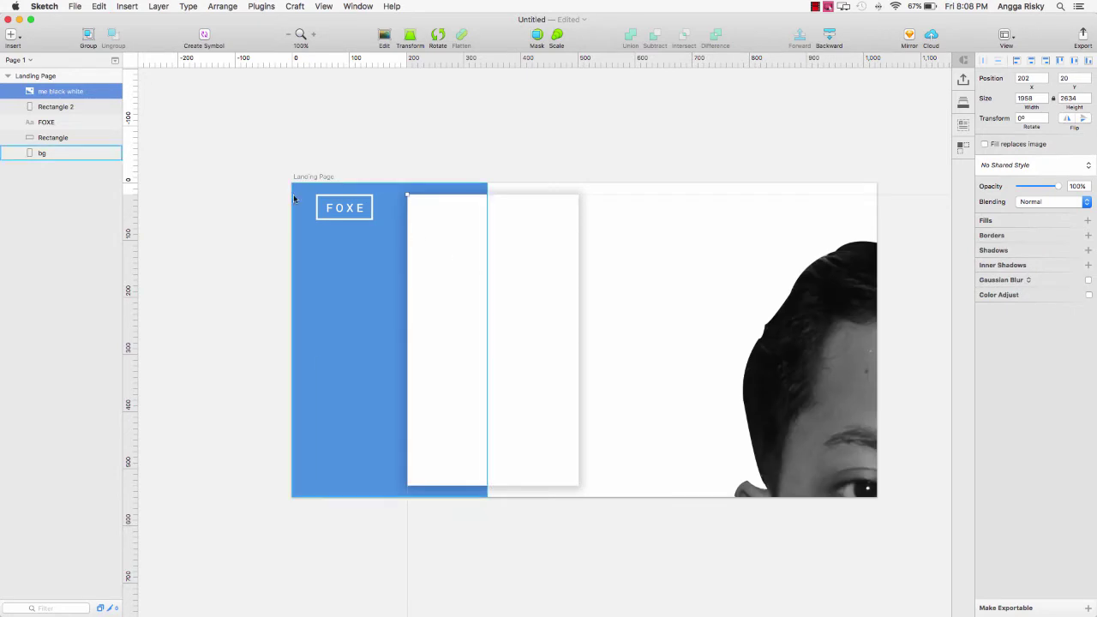
- Group the pasted photo with the tall white rectangle and name the group MY PHOTO
left_click(44, 107, "shift")
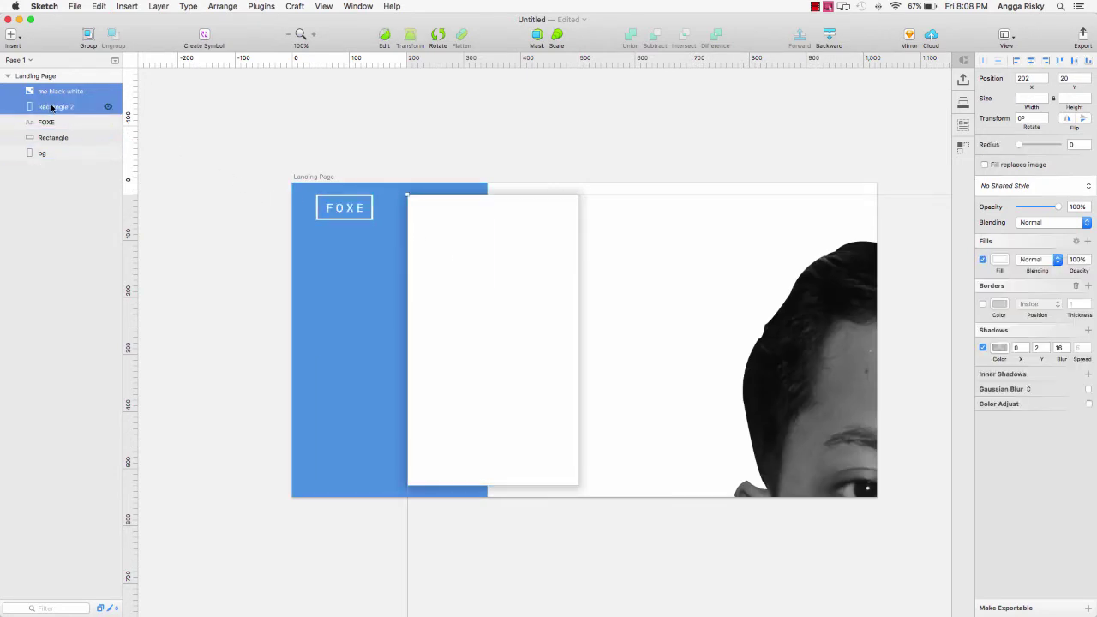
key("super+g")
double_click(57, 91)
type("M")
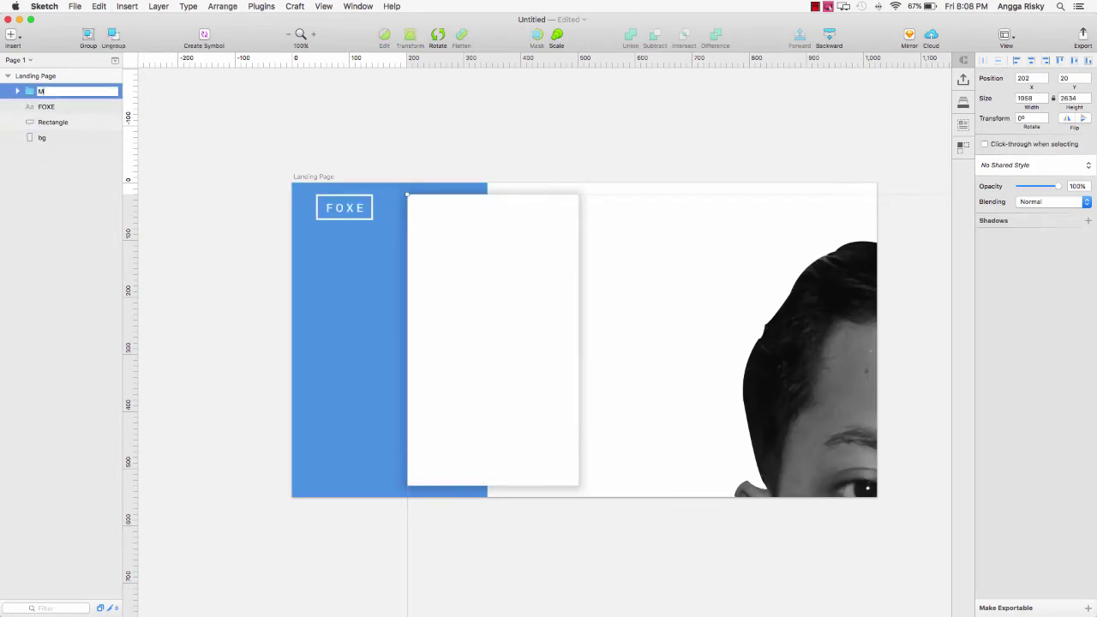
type("Y PHOTO")
key("Return")
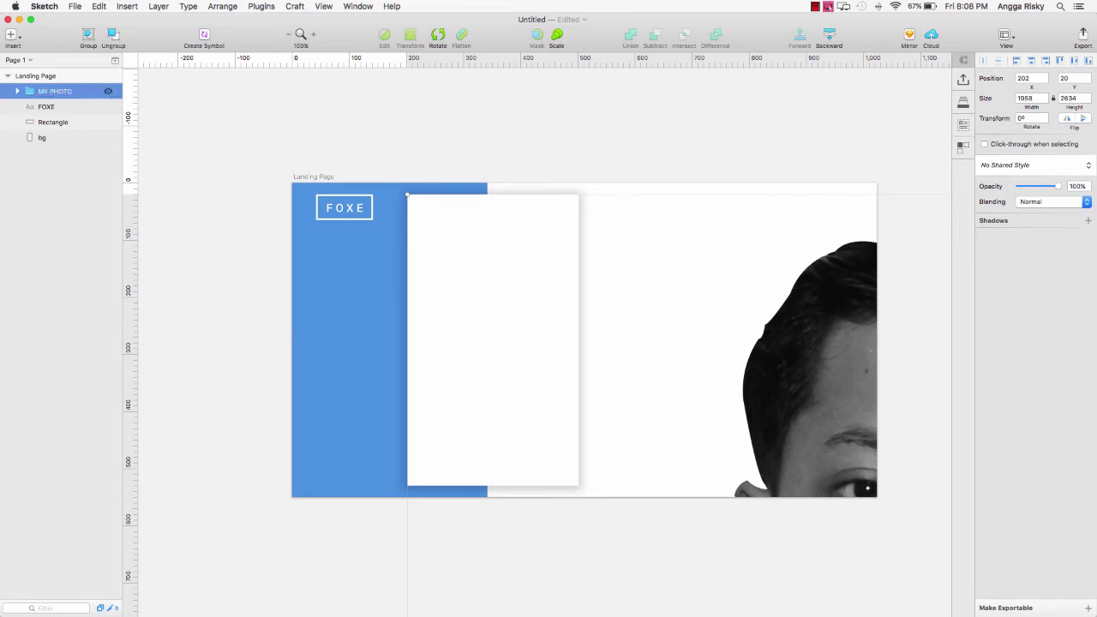
- Use the tall white rectangle inside the MY PHOTO group as a mask for the photo
key("Return")
right_click(61, 123)
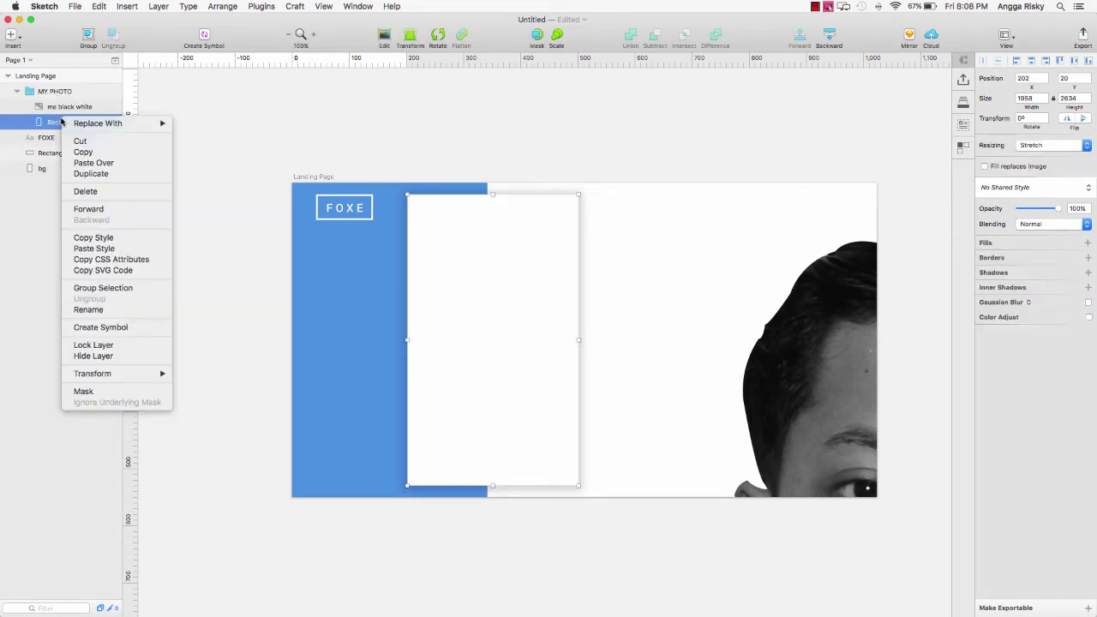
left_click(83, 391)
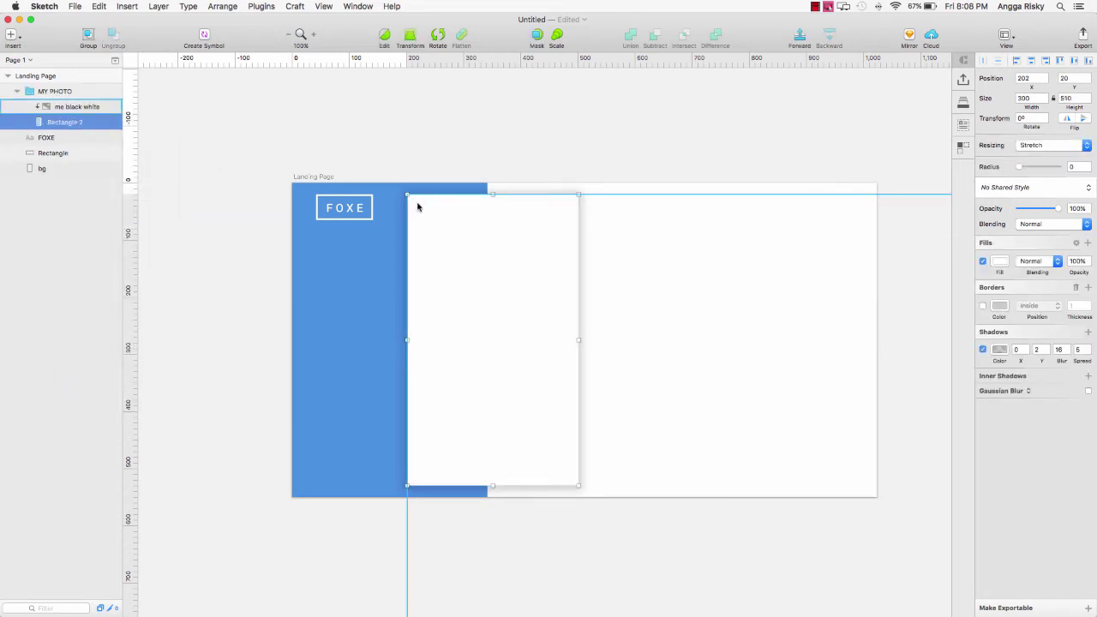
- Scale the masked photo down proportionally to about 381 x 513 px so it fits the card's height
left_click(69, 108)
key("super+2")
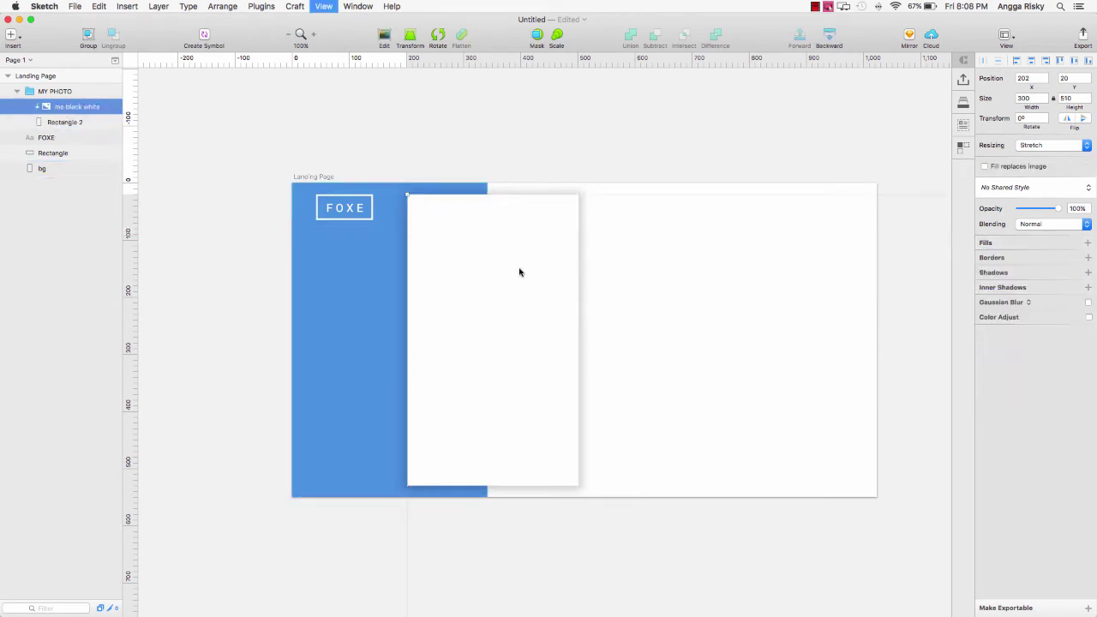
left_click_drag(743, 611, 455, 183)
key("super+0")
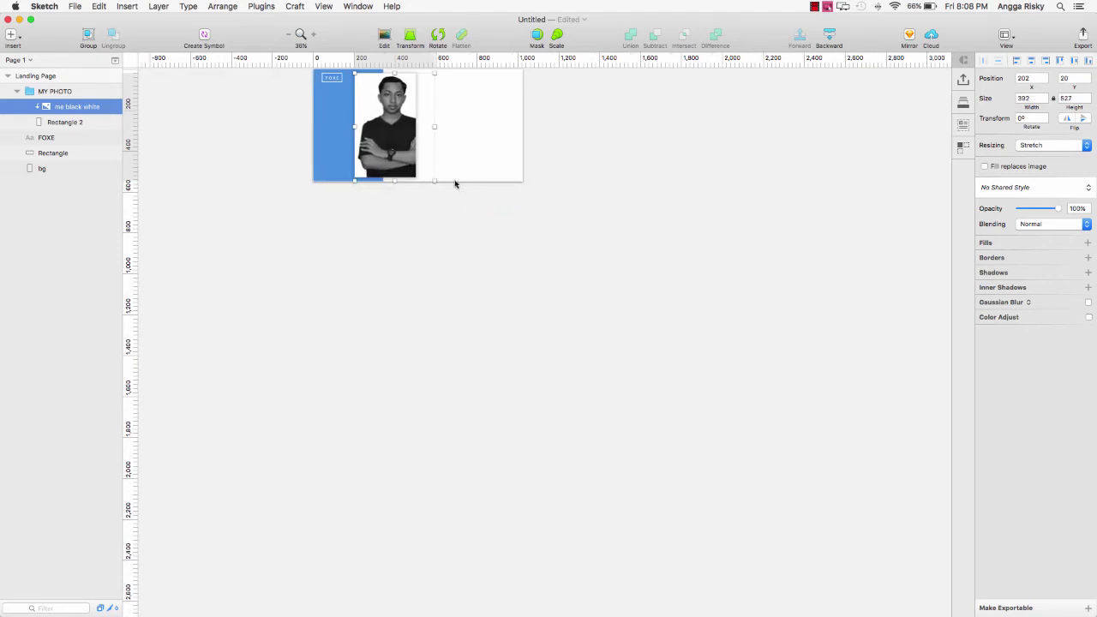
scroll(455, 184, "up", 8)
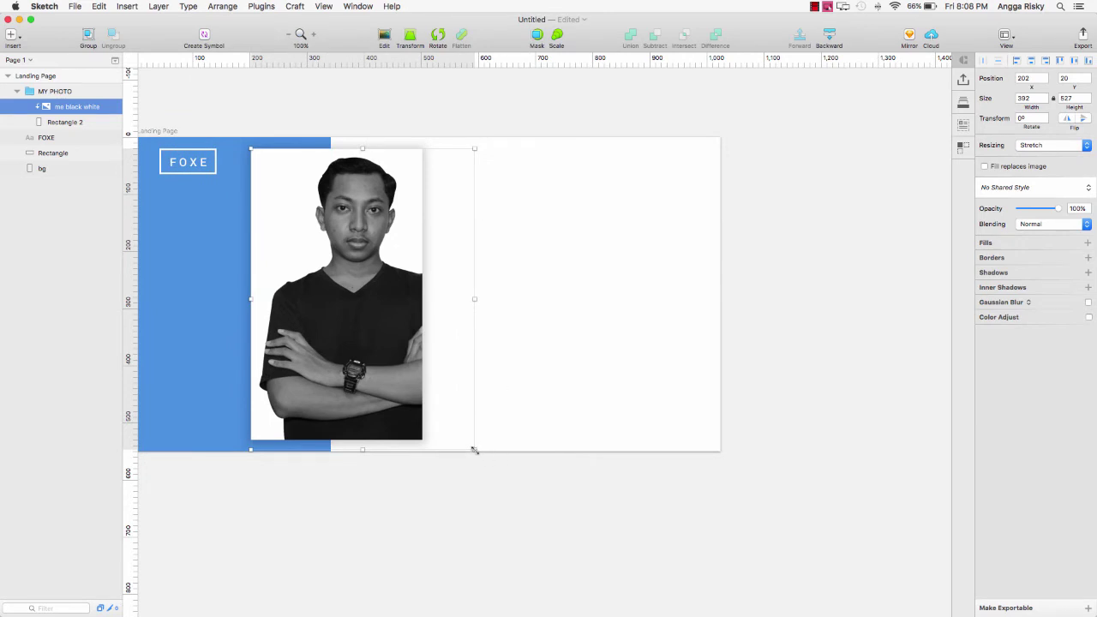
mouse_move(473, 449)
left_mouse_down()
mouse_move(459, 438)
mouse_move(467, 446)
left_mouse_up()
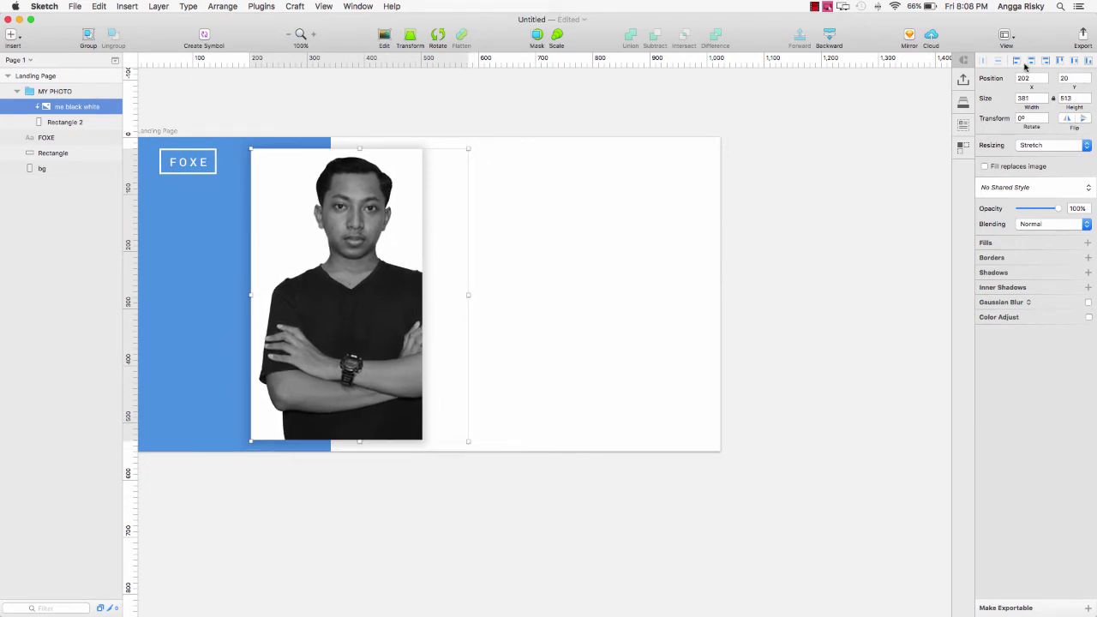
- Try to centre the photo and its mask rectangle horizontally on each other, and undo the alignment
left_click(78, 123, "shift")
left_click(1031, 61)
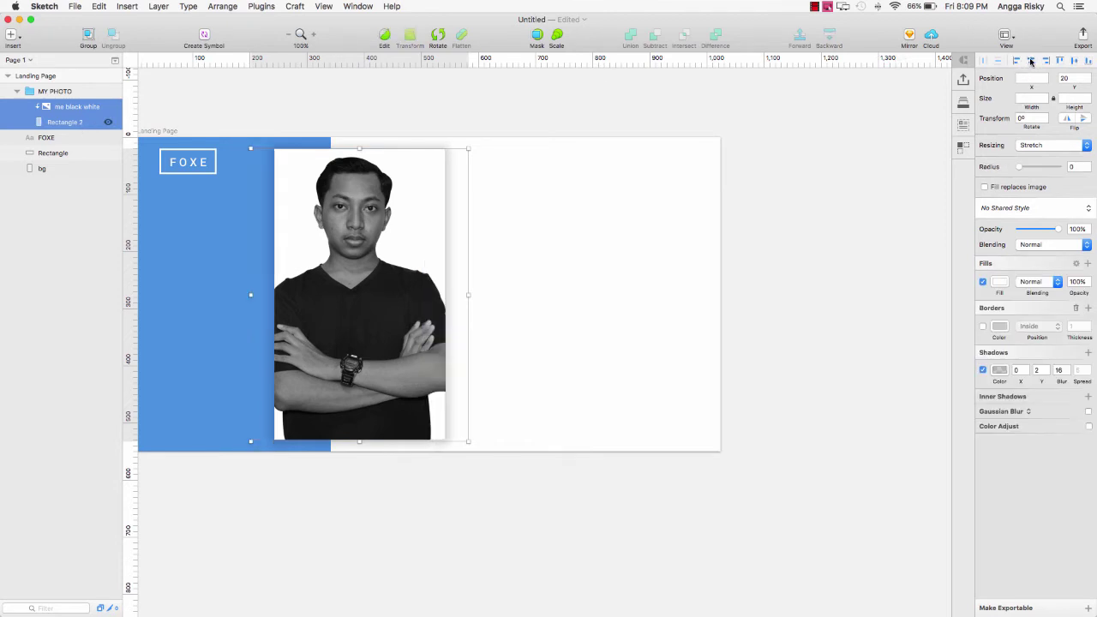
key("super+z")
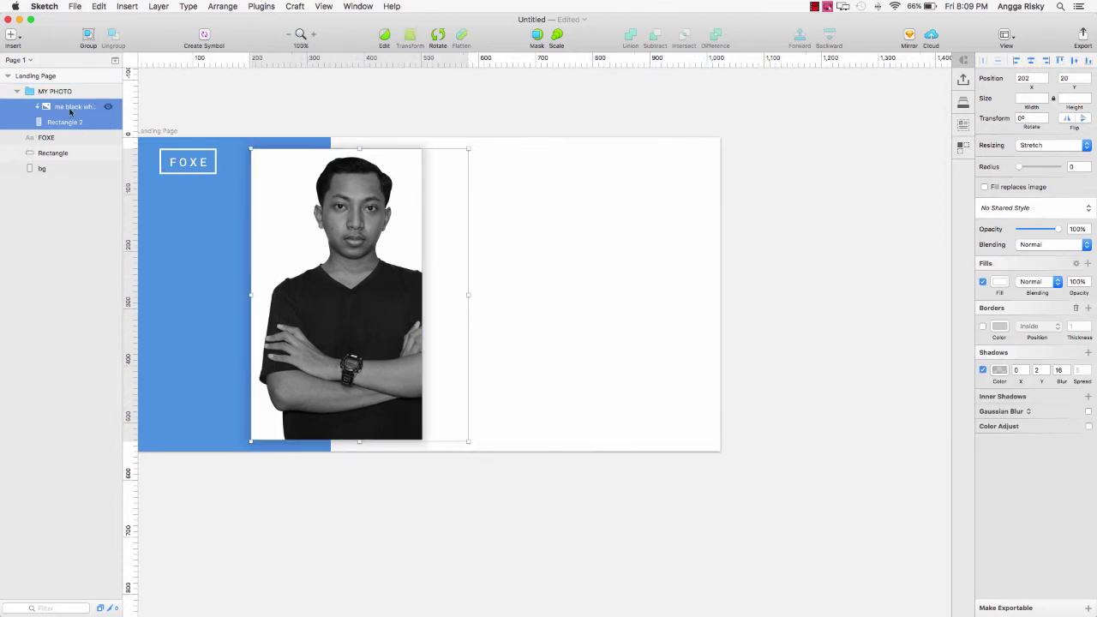
- Shift only the photo sideways within its mask to X 174 so the person is centred in the card
left_click(70, 107)
key("shift+Left")
key("shift+Left")
key("shift+Left")
key("shift+Left")
key("shift+Right")
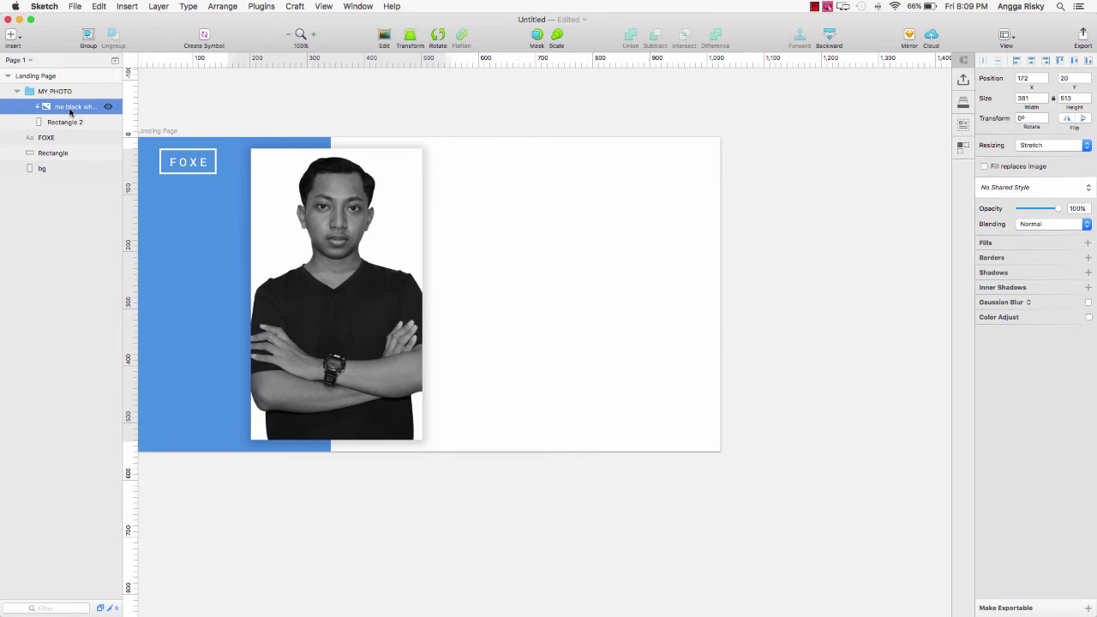
key("Right")
key("Right")
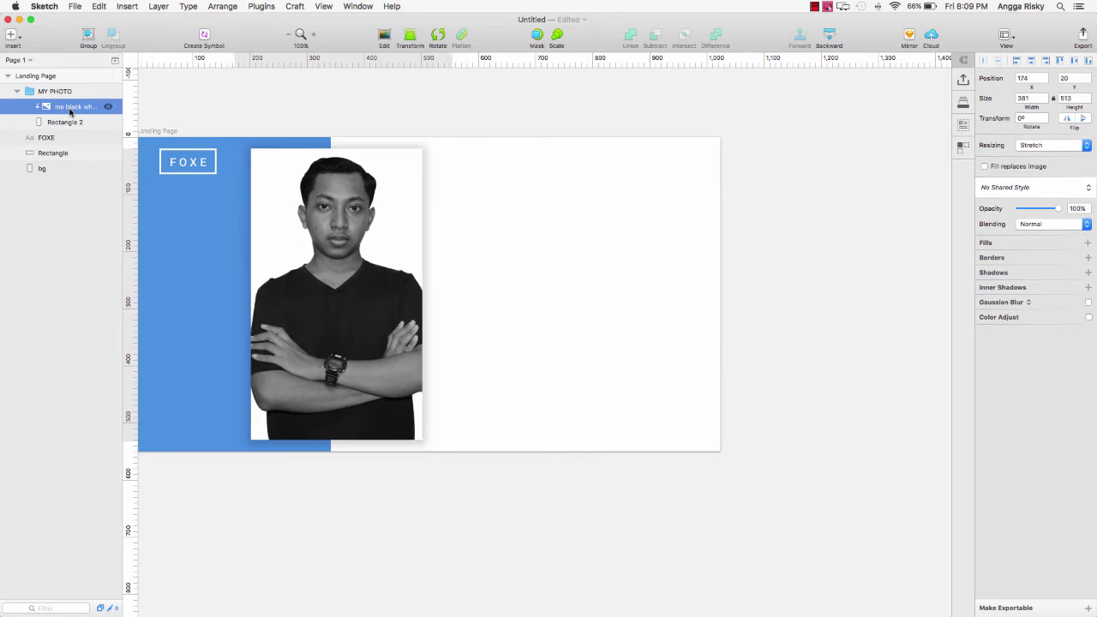
left_click(411, 102)
scroll(411, 101, "left", 4)
scroll(412, 101, "left", 1)
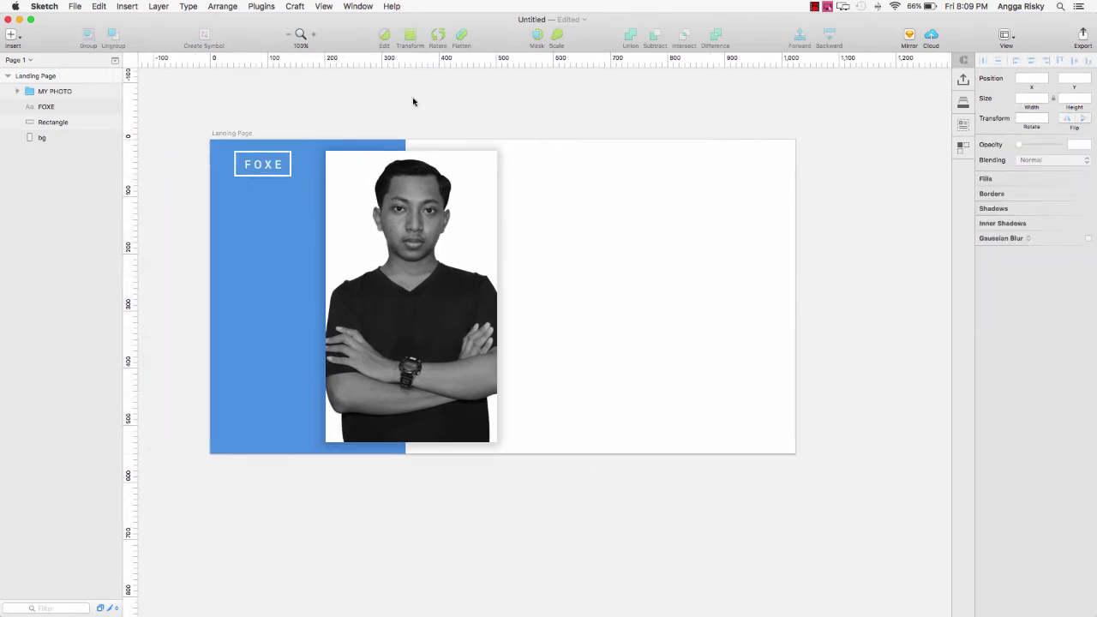
- Change the bg panel's fill to a deeper, more saturated blue, 2241DD
left_click(292, 190)
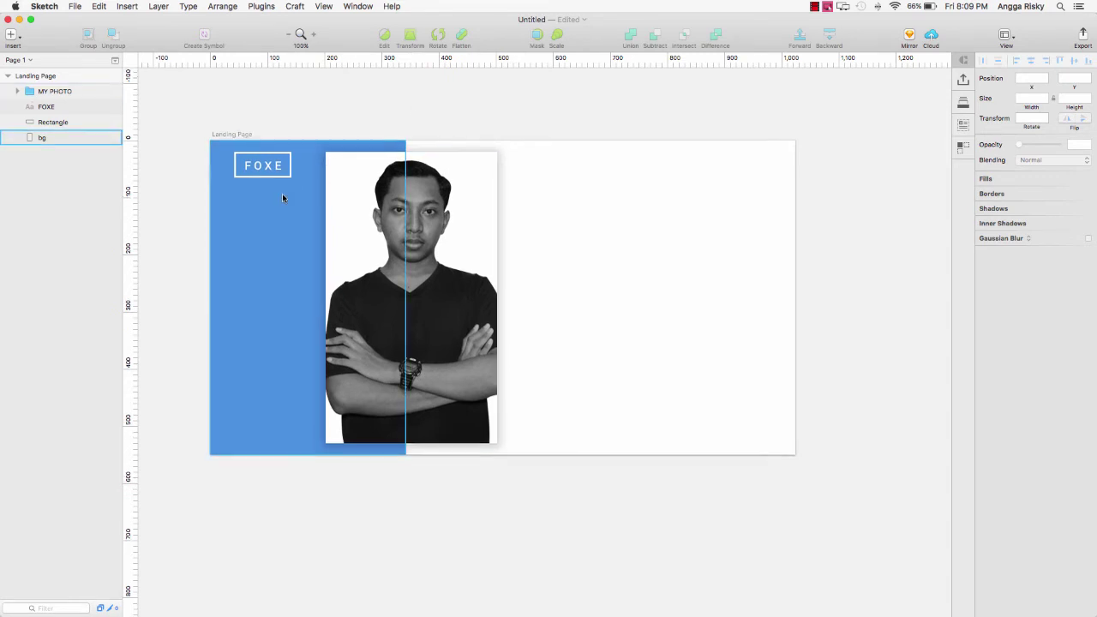
scroll(282, 192, "up", 1)
left_click(167, 181)
left_click(40, 142)
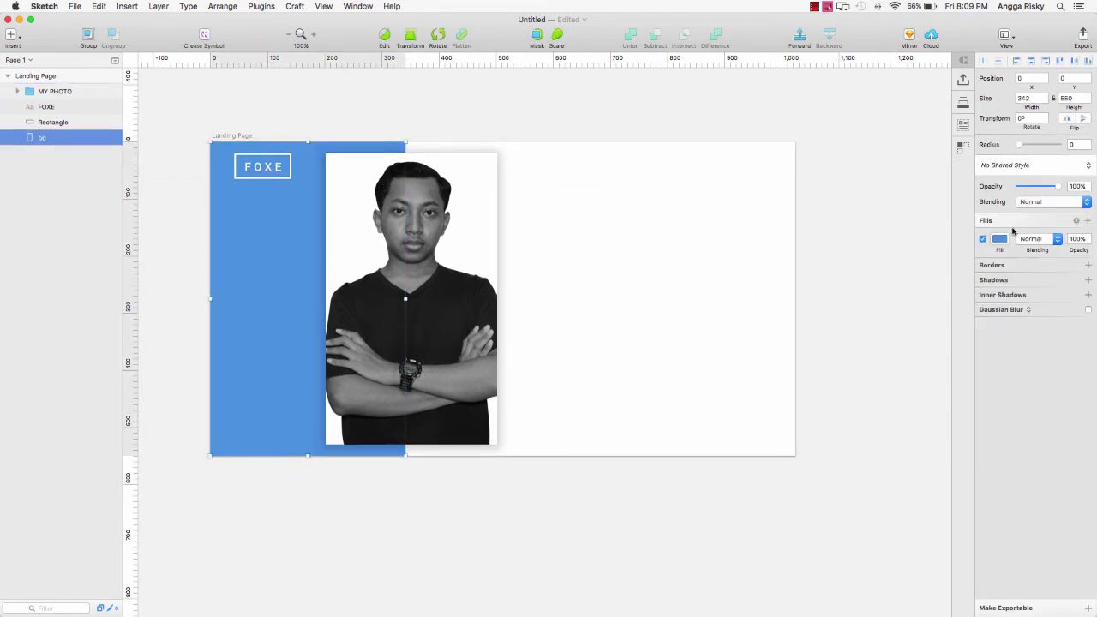
left_click(1004, 241)
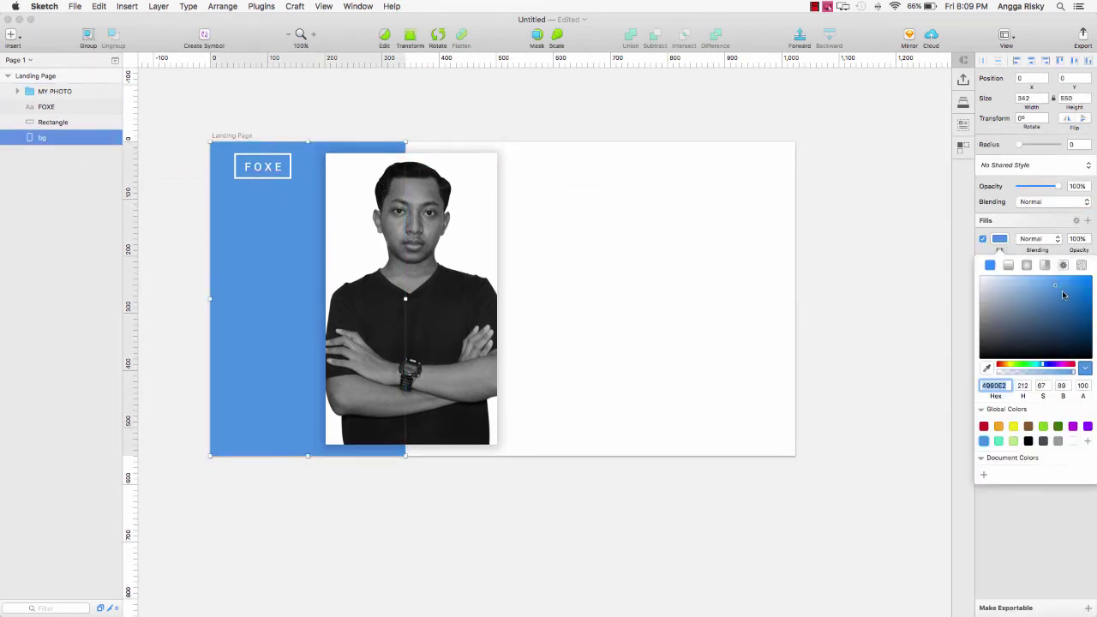
left_click_drag(1063, 295, 1085, 300)
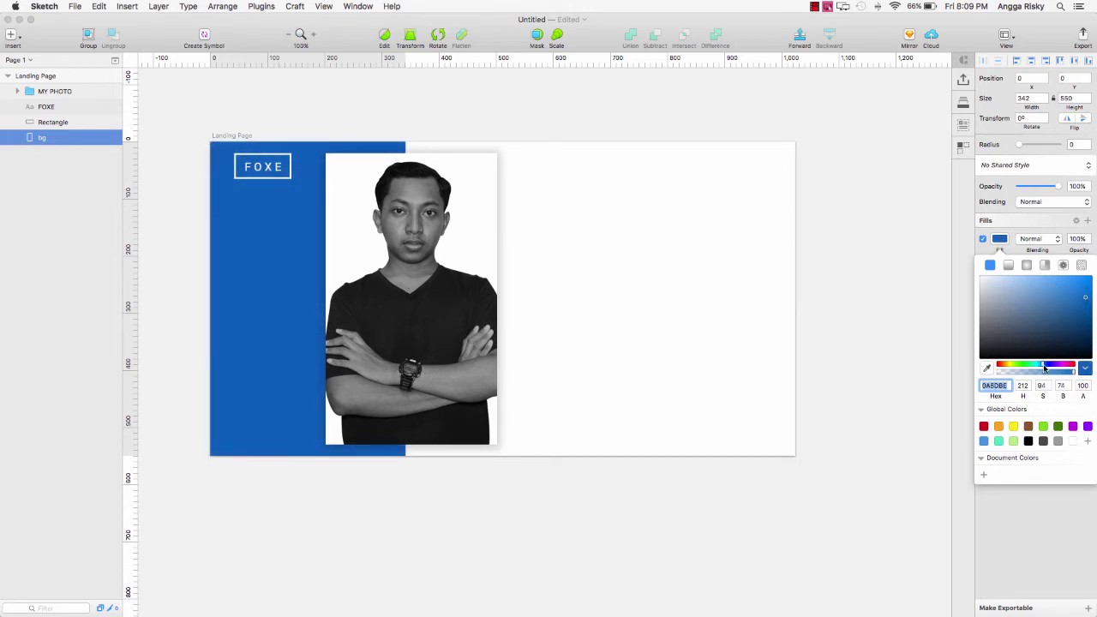
left_click_drag(1044, 368, 1046, 369)
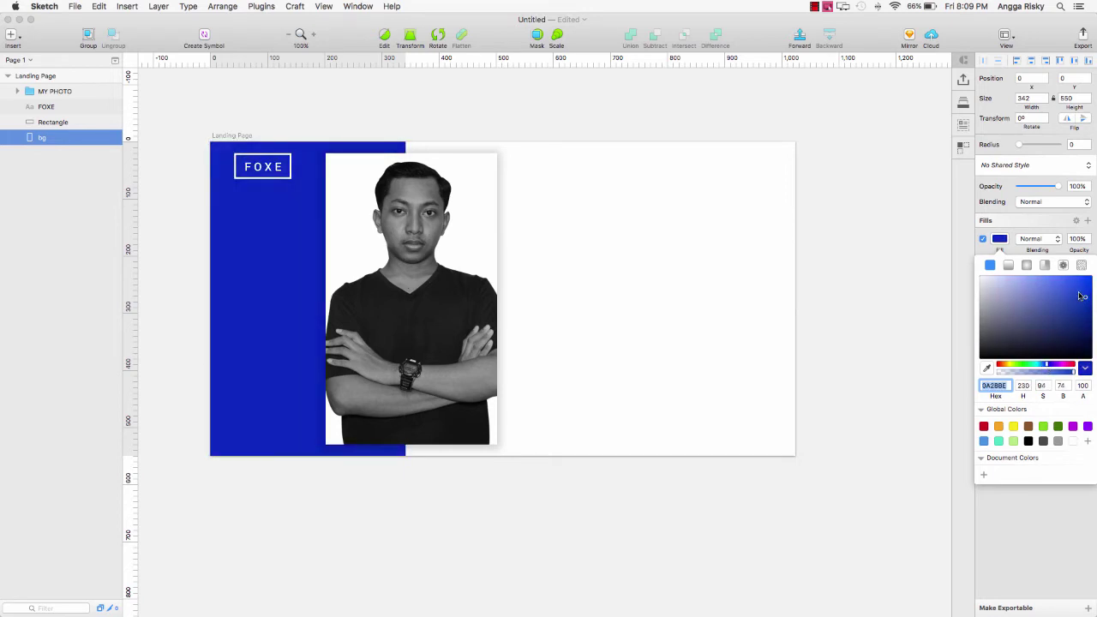
left_click_drag(1081, 295, 1076, 289)
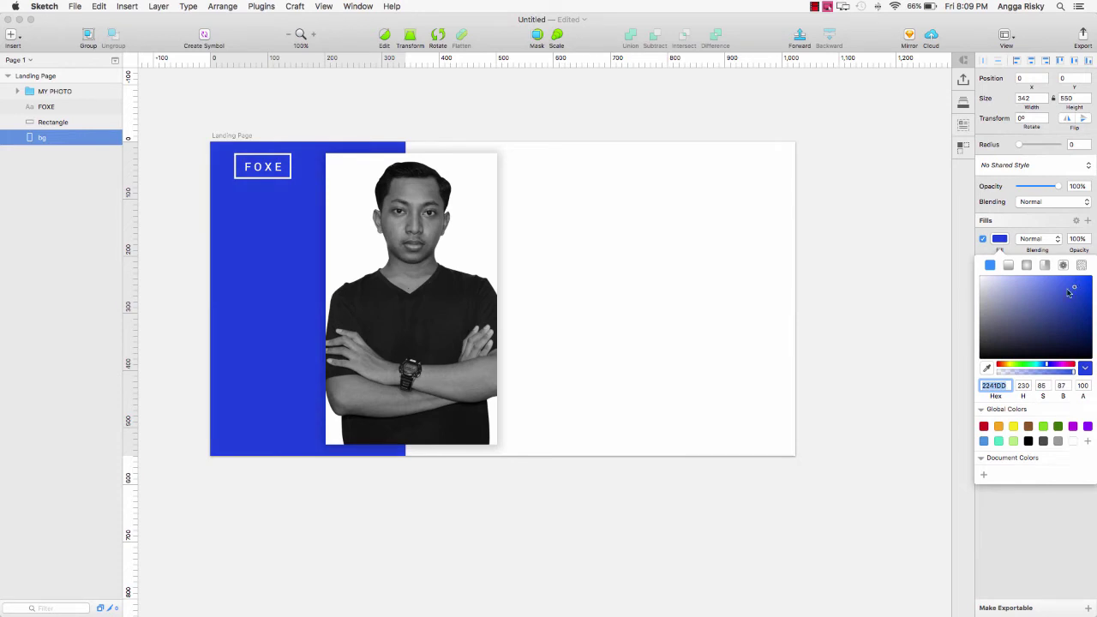
left_click(897, 337)
- Add a placeholder text "a" near the artboard's upper-right corner and colour it dark grey, 4A4A4A
scroll(897, 338, "left", 3)
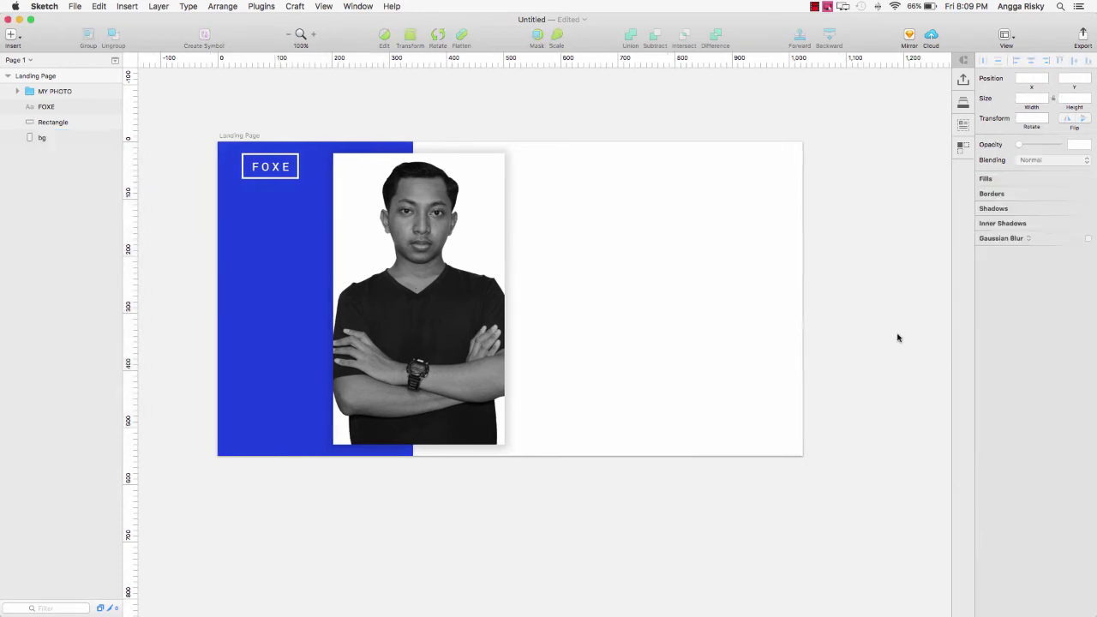
scroll(897, 338, "left", 2)
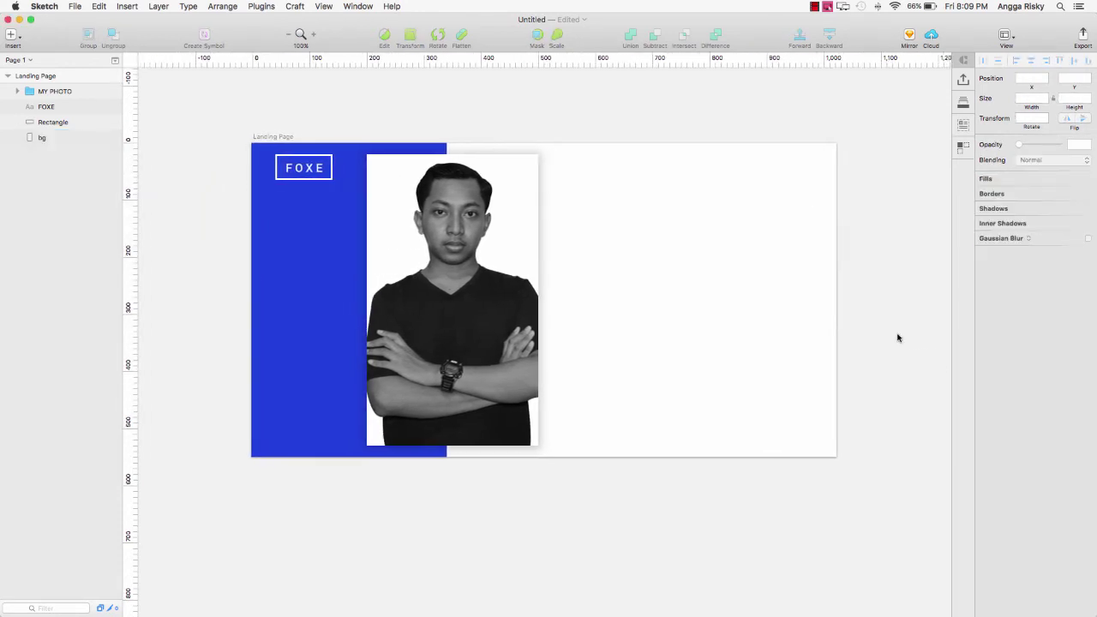
scroll(897, 338, "right", 3)
scroll(891, 334, "right", 2)
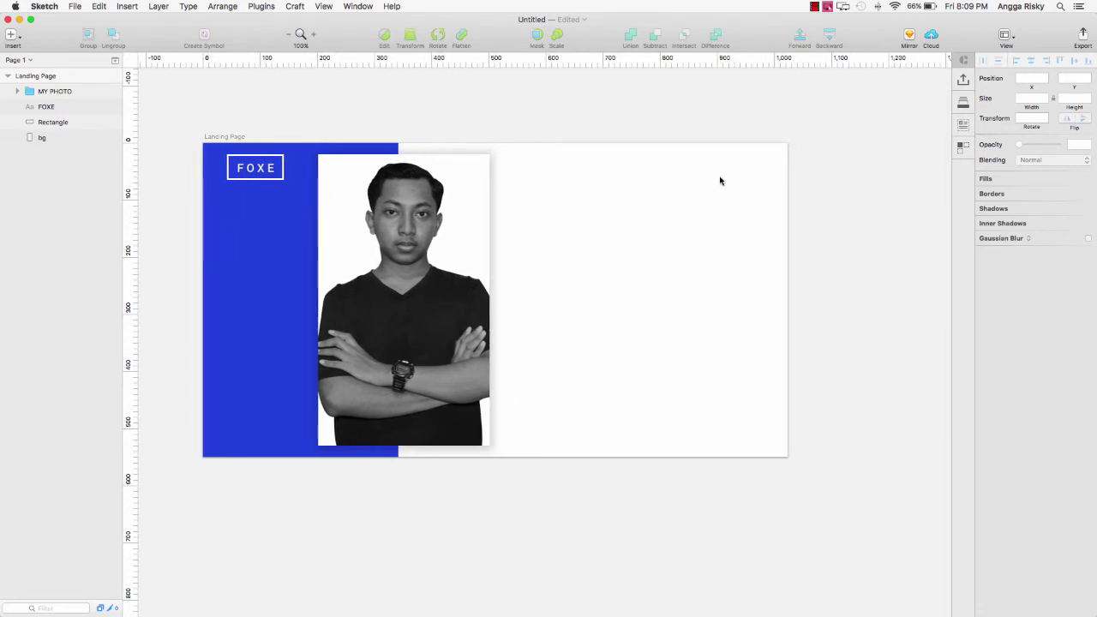
key("t")
left_click(746, 168)
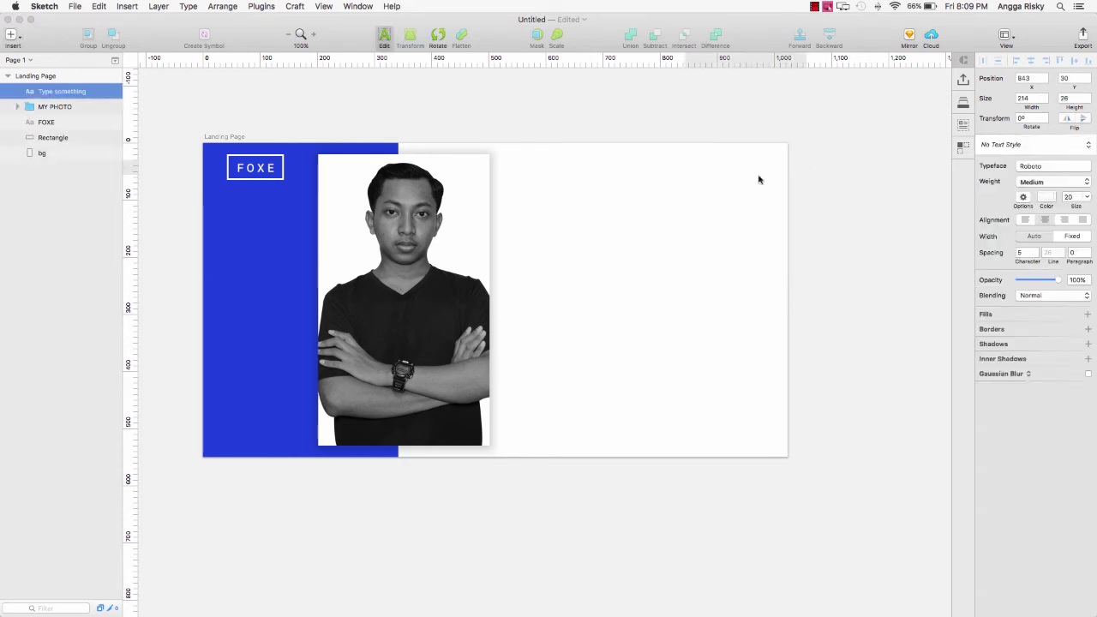
left_click(1047, 197)
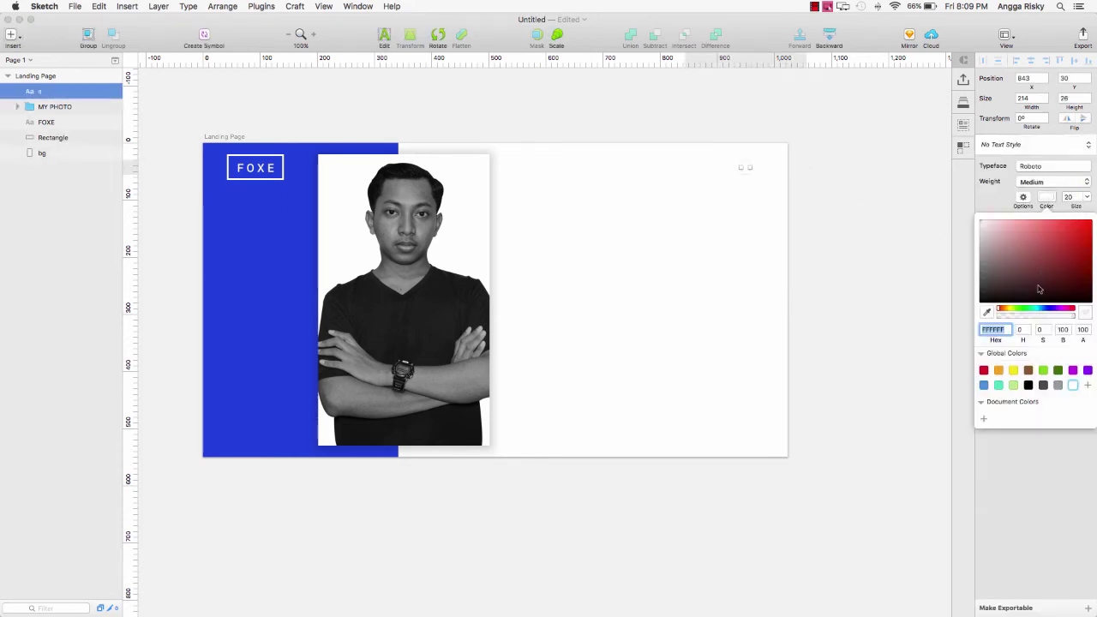
left_click(1043, 387)
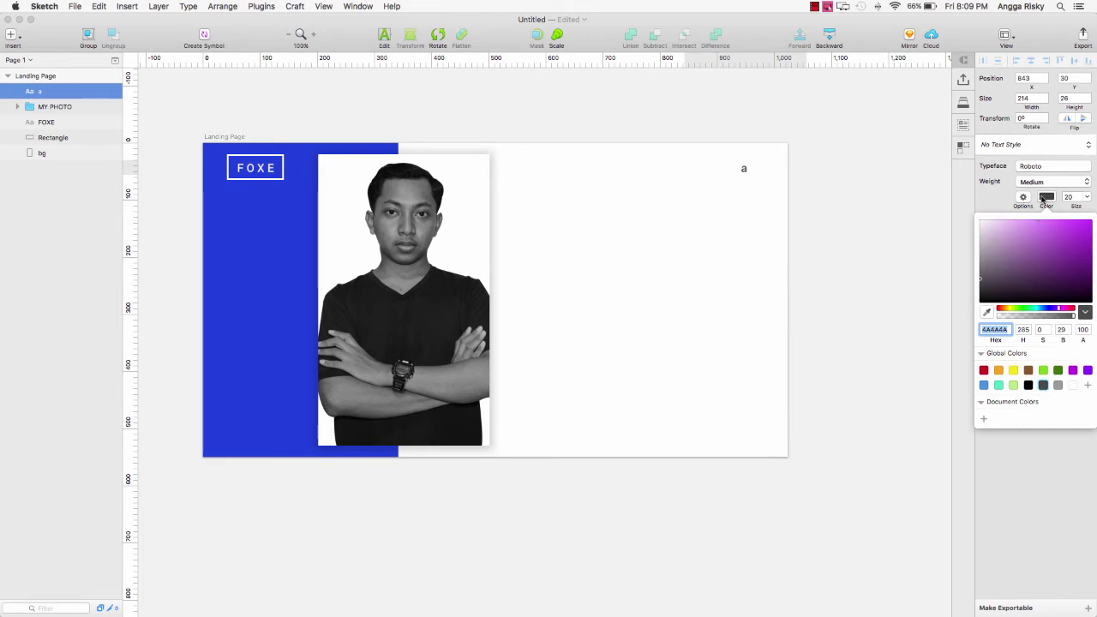
key("Escape")
- Replace the placeholder text with the menu icon from the Icon Font plugin's simple-line-icons set, keeping its size at 20
left_click(262, 6)
mouse_move(295, 22)
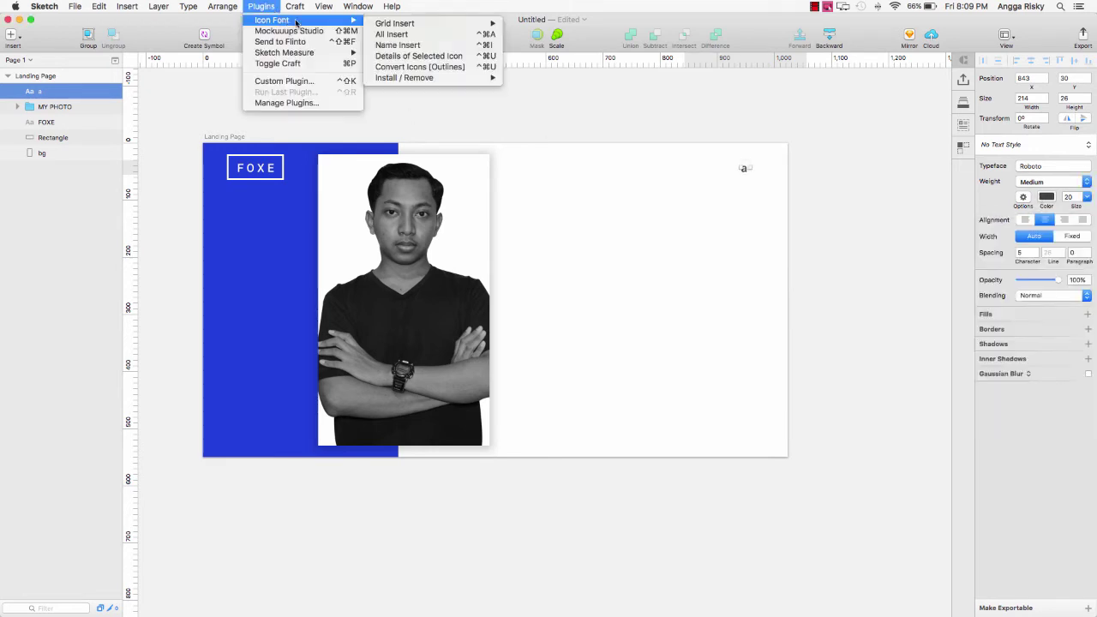
mouse_move(391, 25)
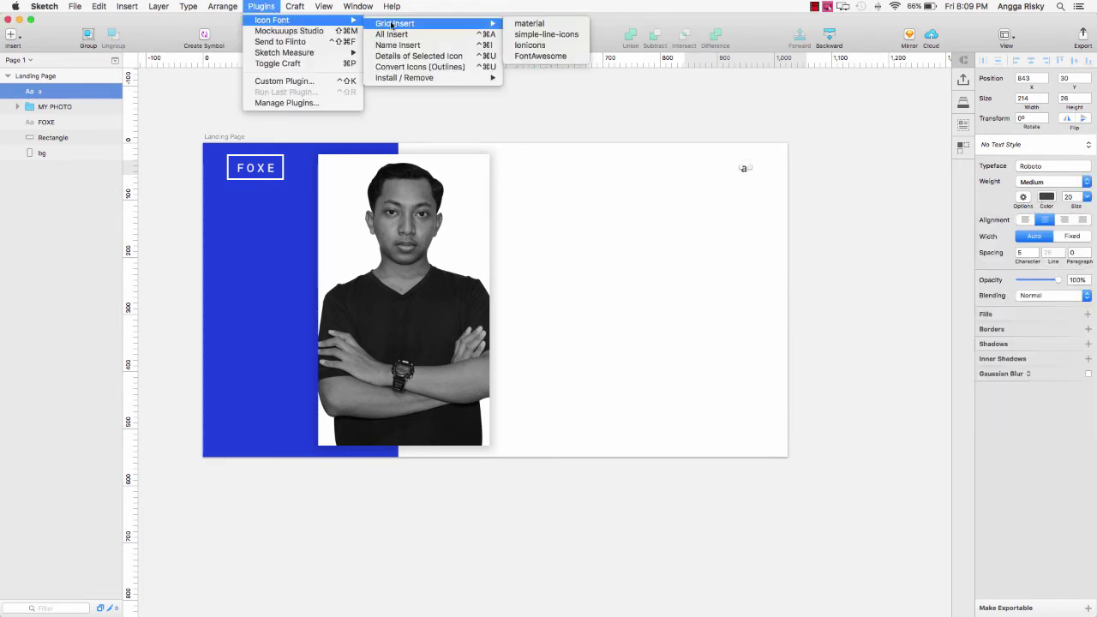
left_click(549, 37)
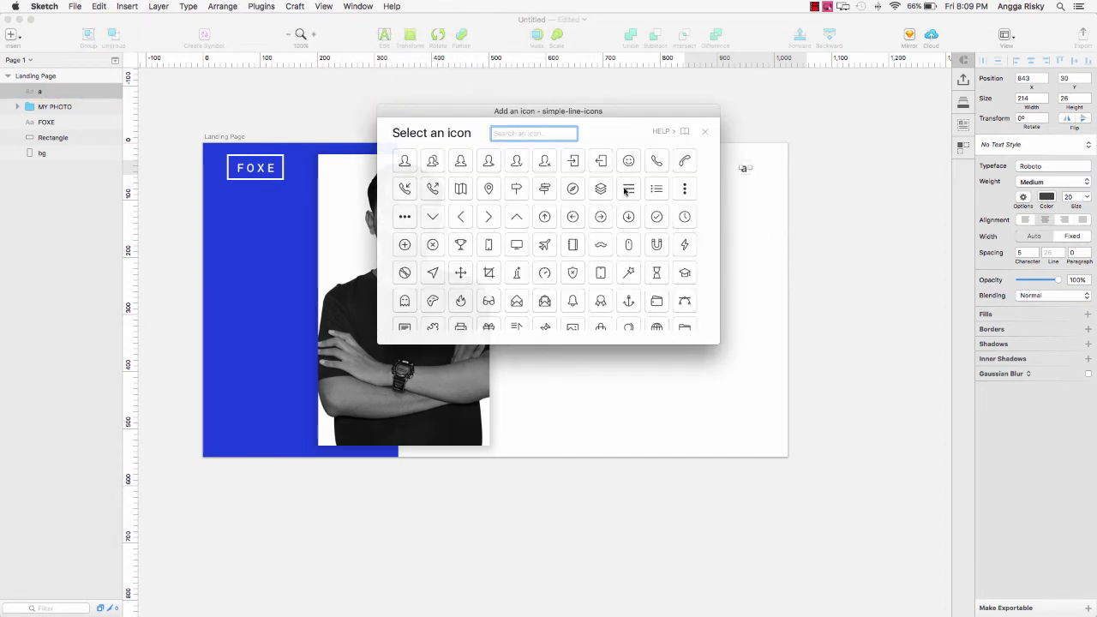
left_click(629, 189)
left_click(1075, 198)
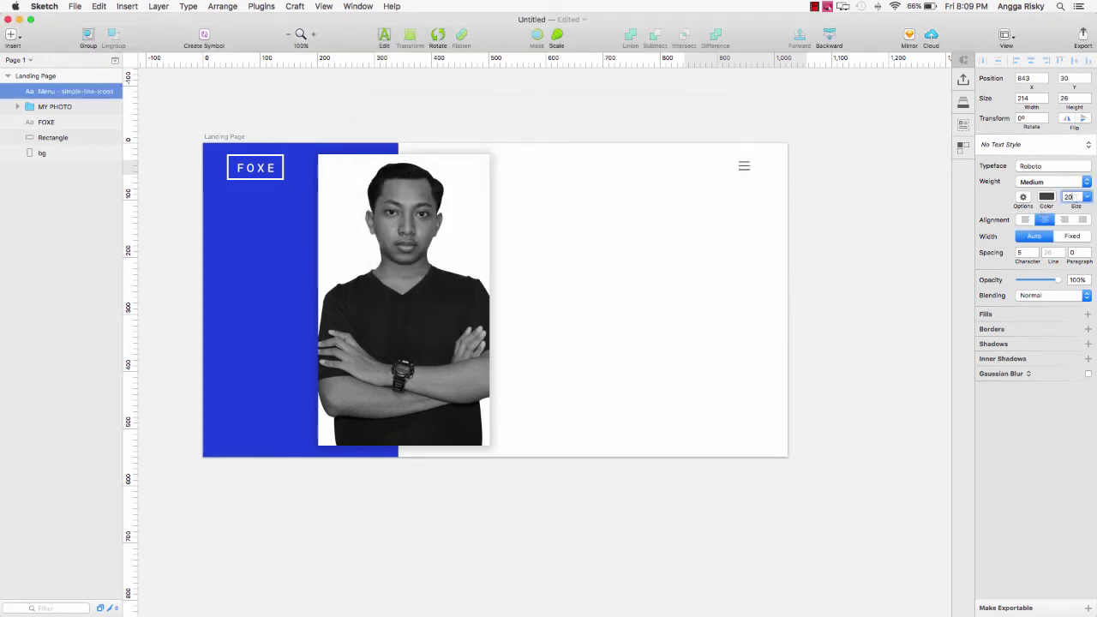
key("Return")
left_click(766, 179)
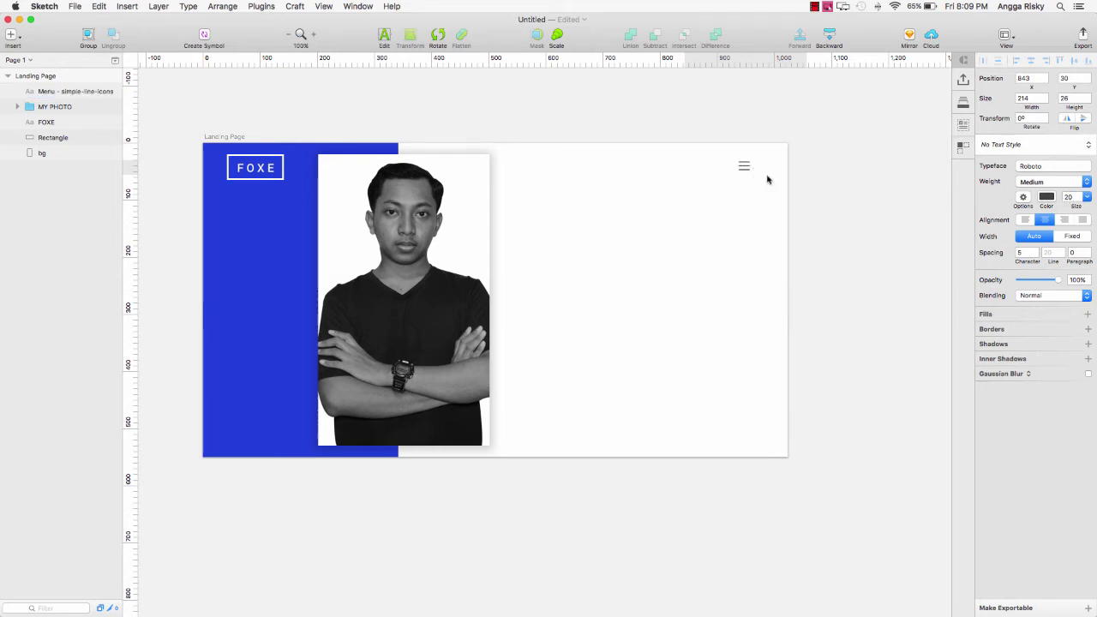
- Move the menu icon into the artboard's upper-right corner and nudge it so its lines meet the artboard's edges
double_click(743, 168)
left_click_drag(742, 164, 782, 146)
key("Left")
key("Left")
key("Left")
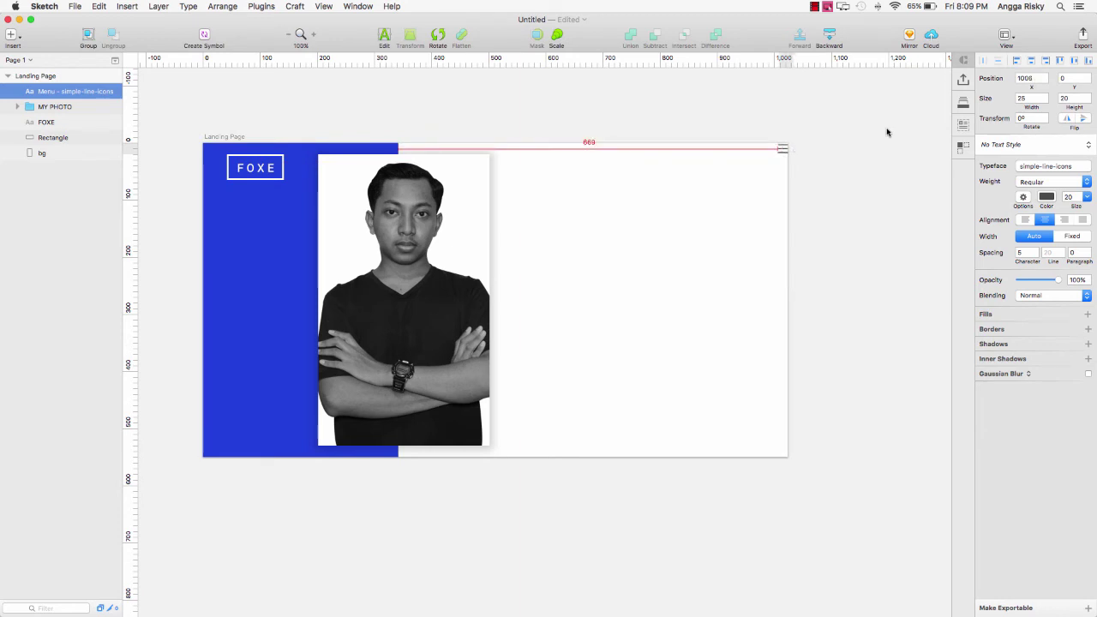
key("Left")
key("Left")
key("Left")
key("Left")
key("Left")
key("Left")
key("Right")
key("Up")
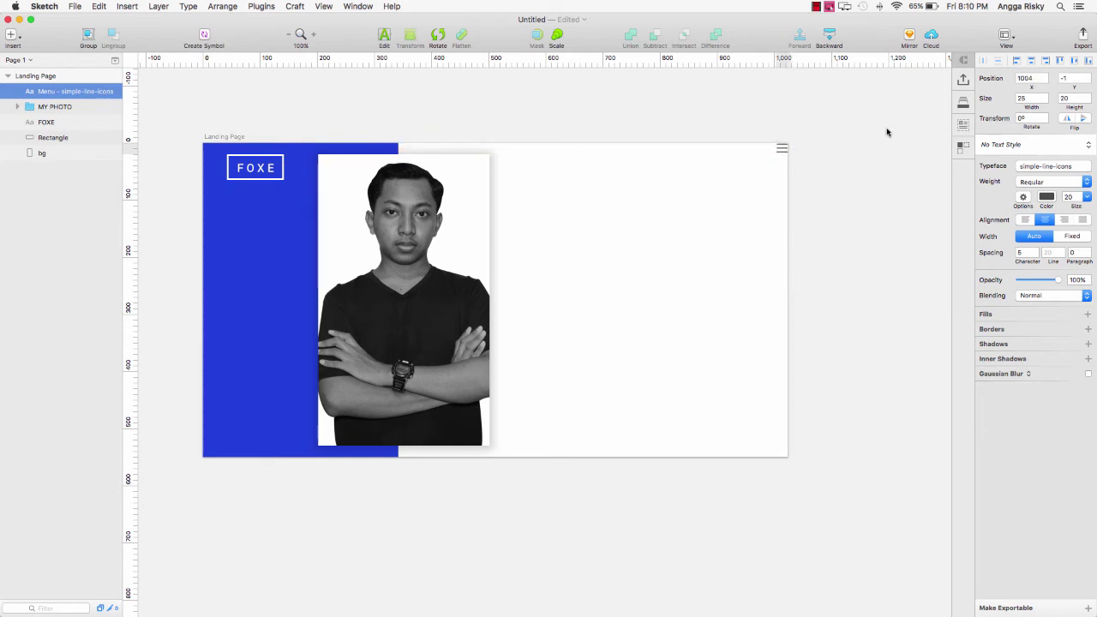
key("Up")
- Inset the menu icon from the artboard corner by 30 px downward and 30 px to the left
key("shift+Down")
key("shift+Down")
key("shift+Down")
key("shift+Left")
key("shift+Left")
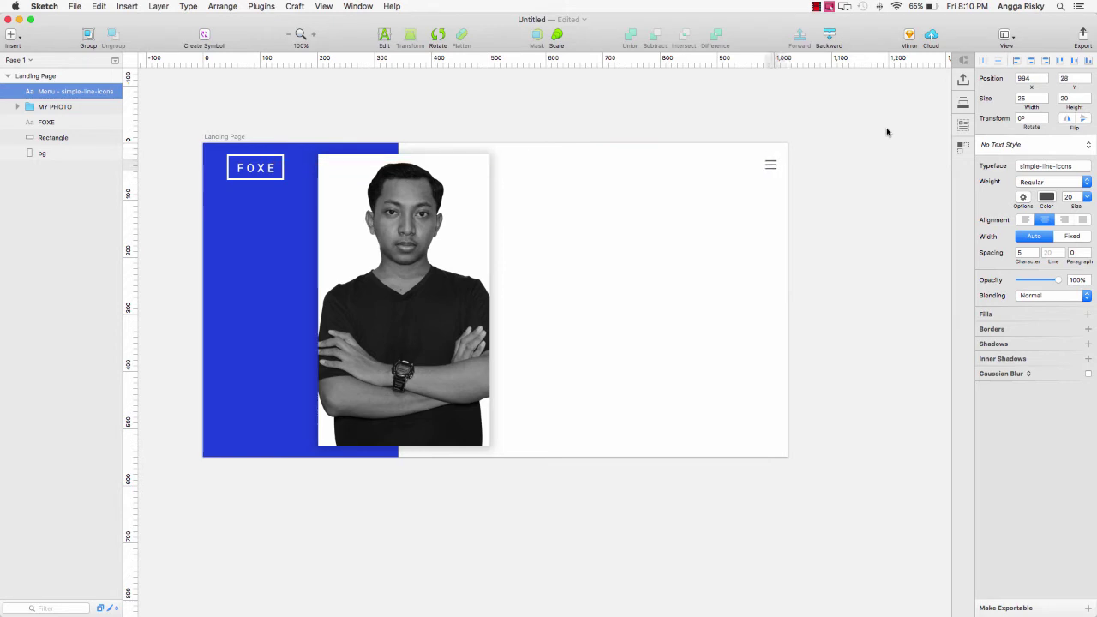
key("shift+Left")
key("Escape")
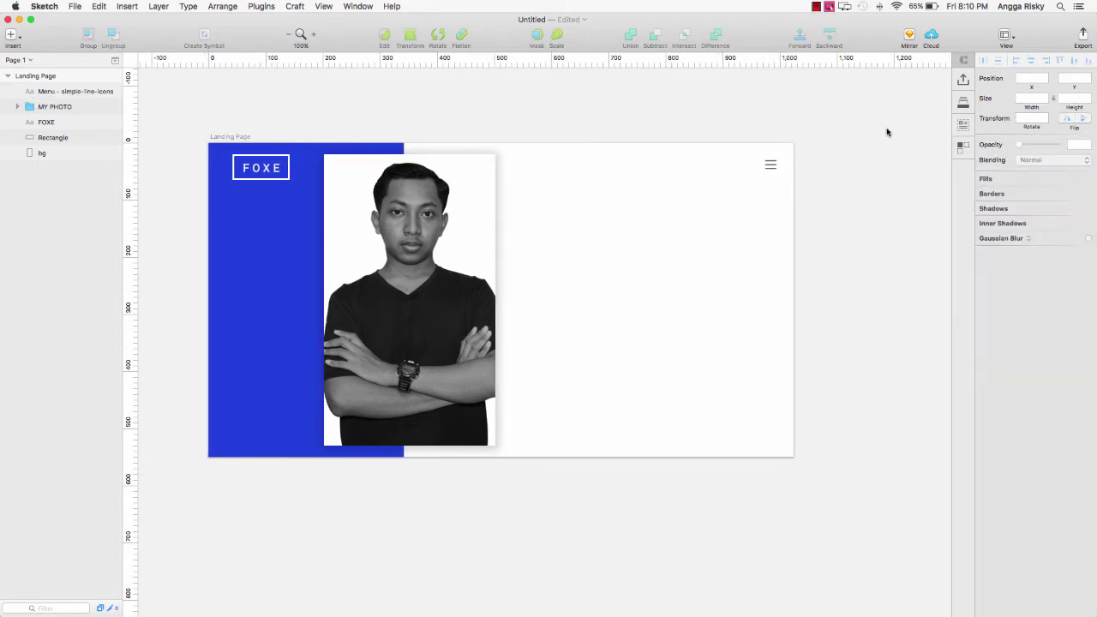
scroll(886, 132, "left", 3)
key("super+alt+2")
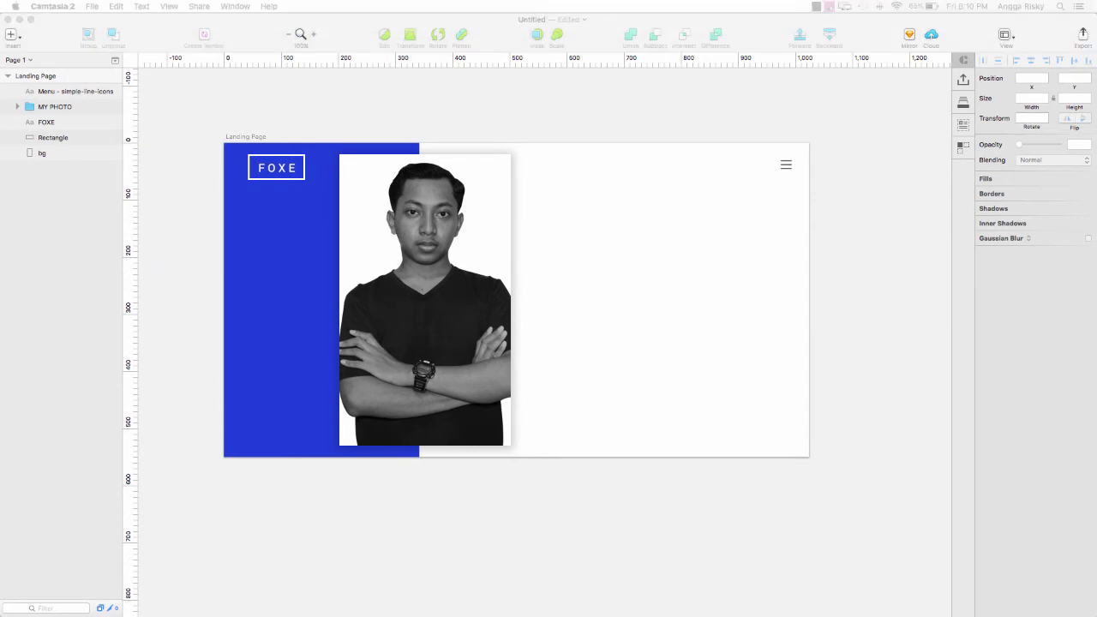
left_click(837, 242)
scroll(541, 288, "right", 2)
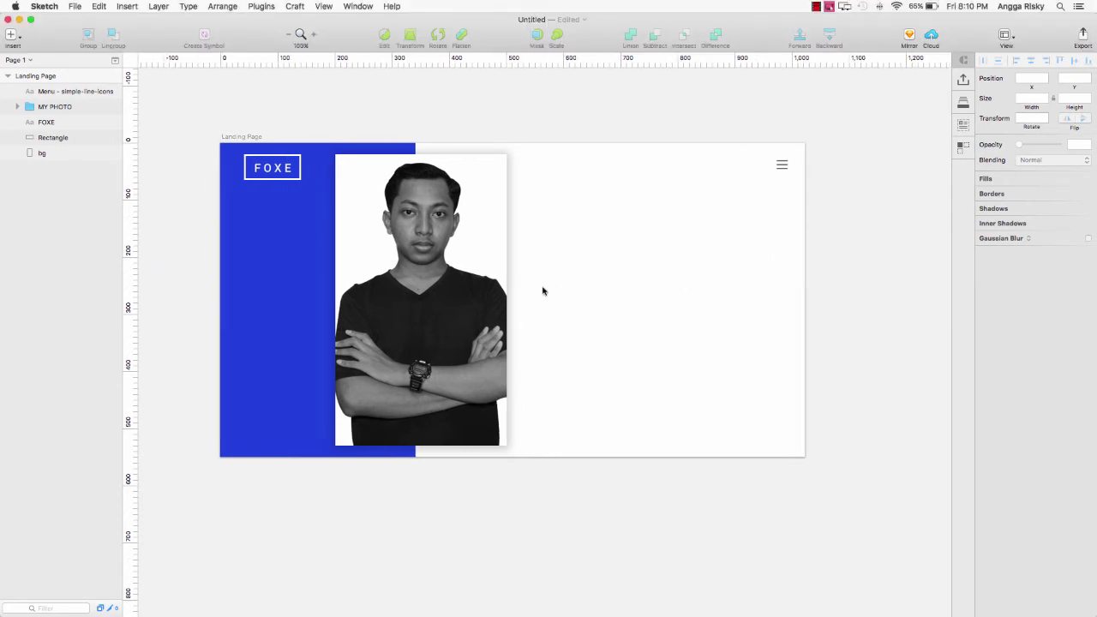
scroll(558, 266, "right", 2)
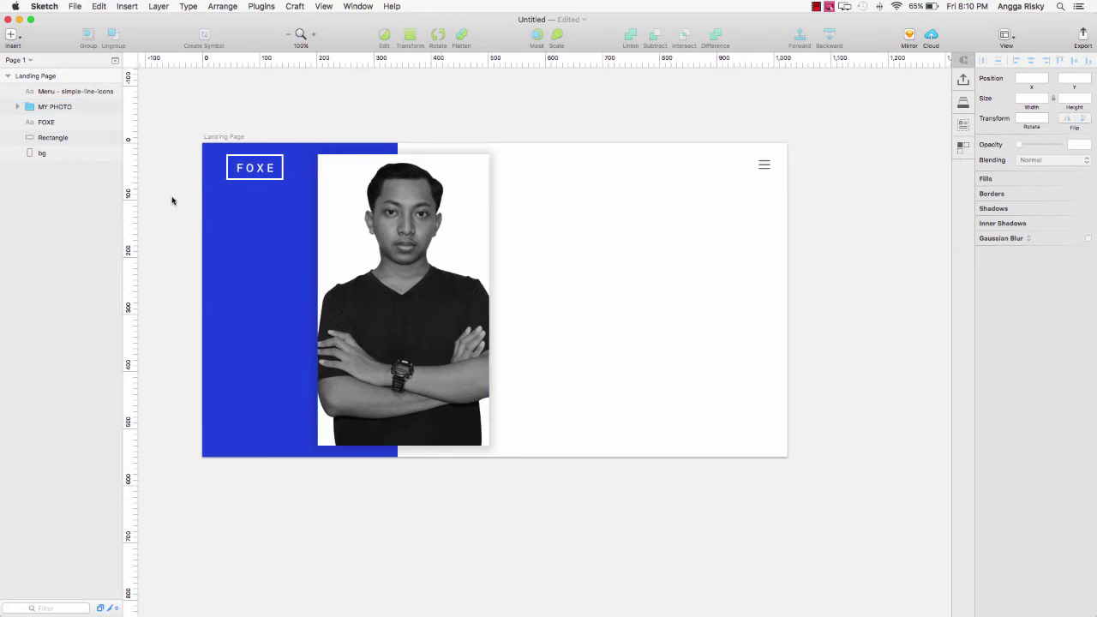
- Draw a thin rectangle about 98 x 10 px across the photo card's right edge beside the face, without a border
left_click(11, 34)
mouse_move(85, 84)
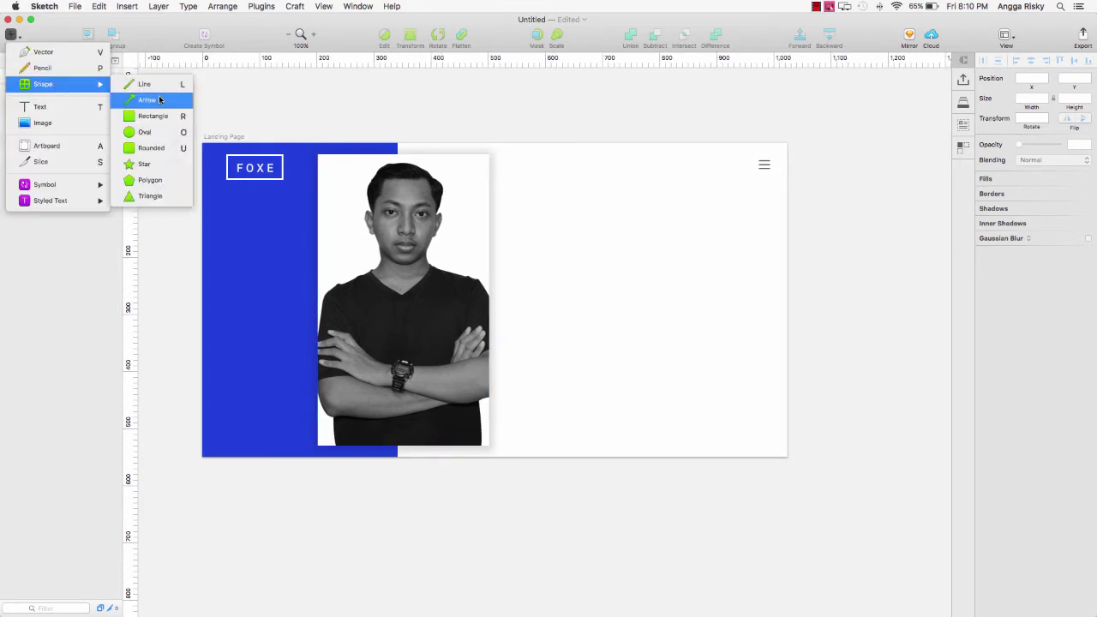
left_click(160, 115)
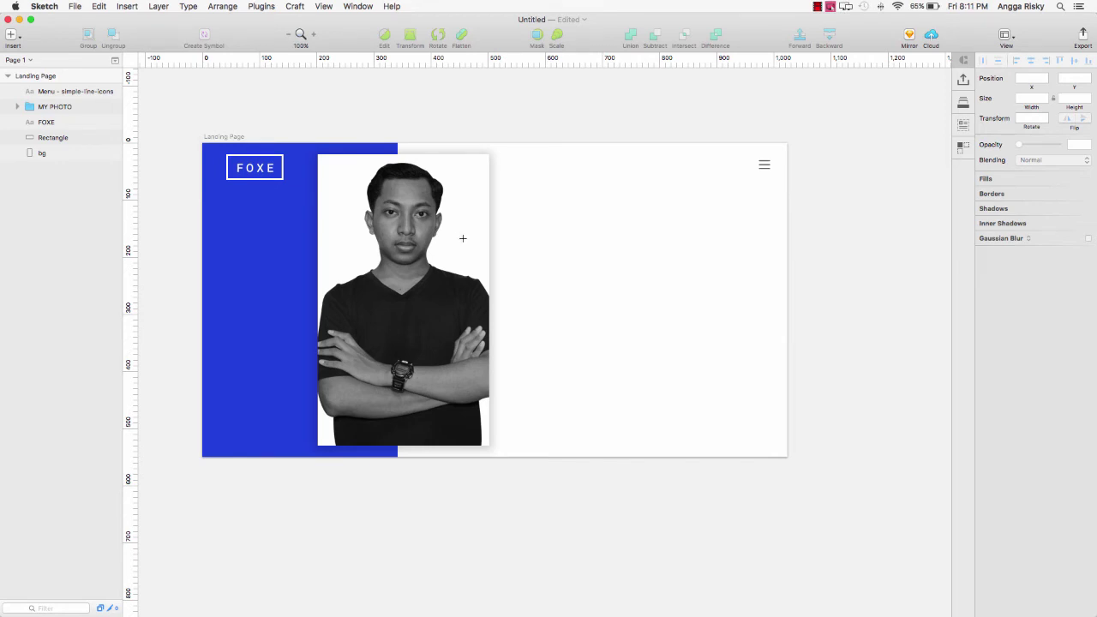
left_click_drag(462, 238, 519, 242)
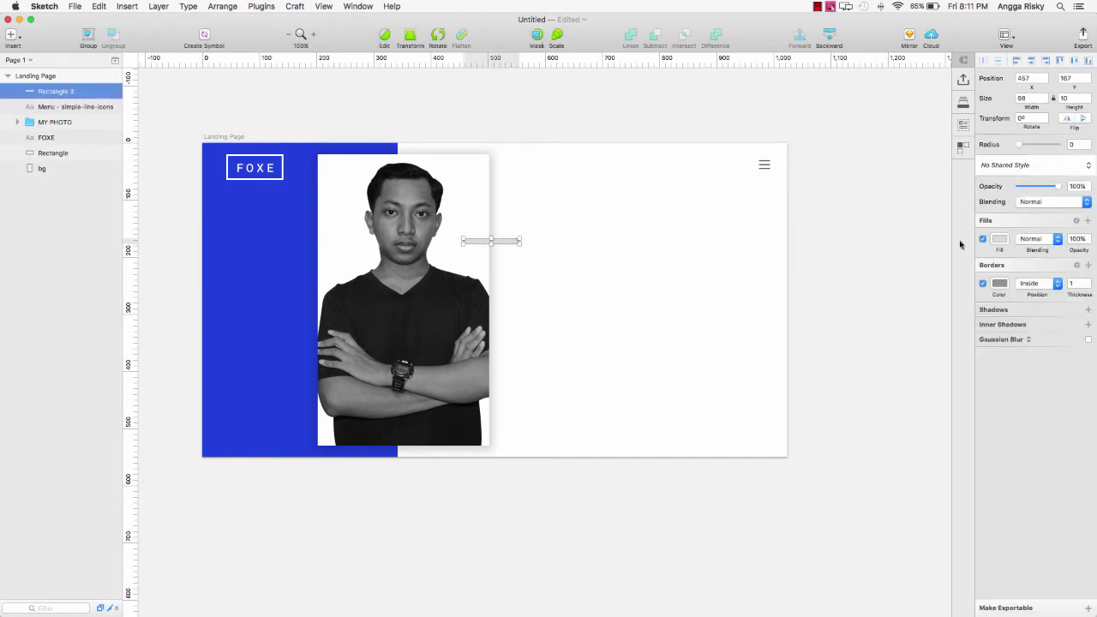
left_click(982, 284)
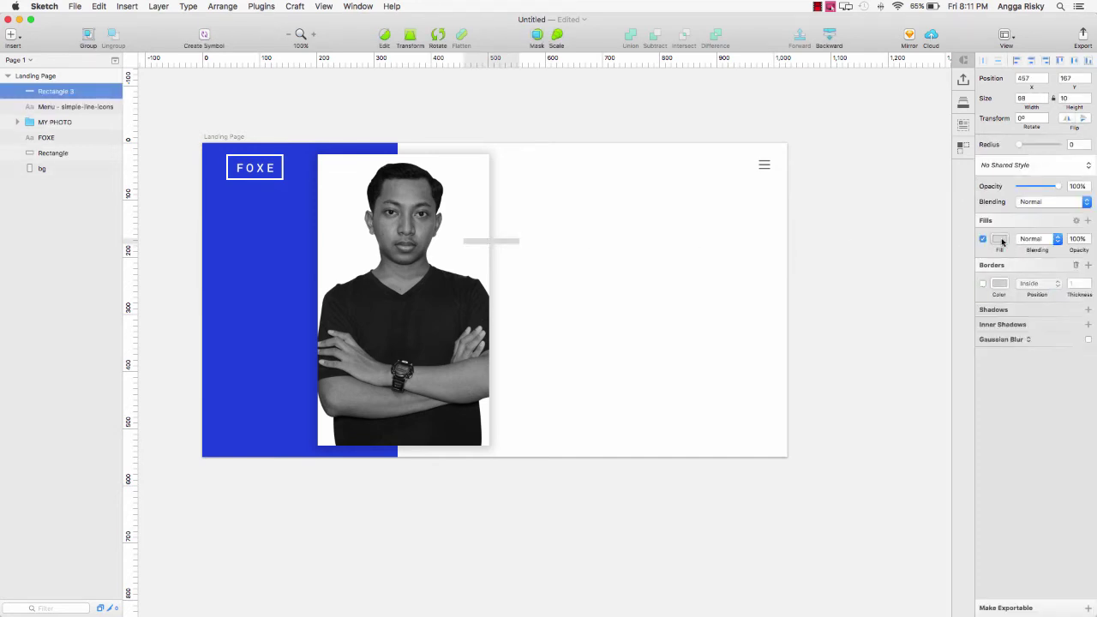
- Fill the thin bar with the blue sampled from the left panel and set its height to 5 px
left_click(999, 238)
left_click(985, 369)
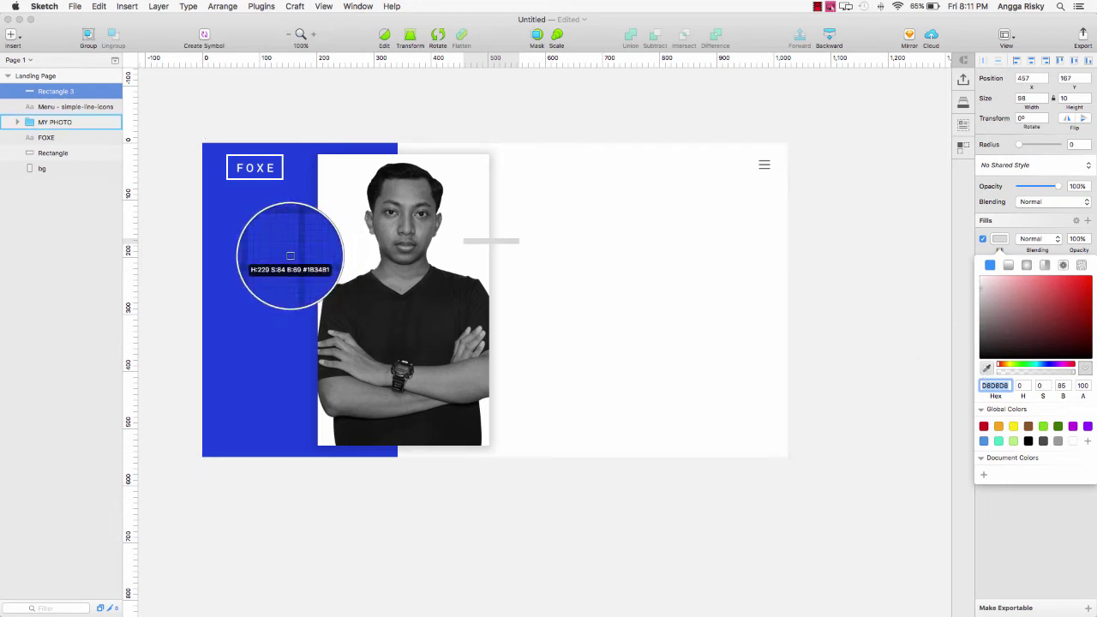
left_click(289, 256)
left_click(1004, 243)
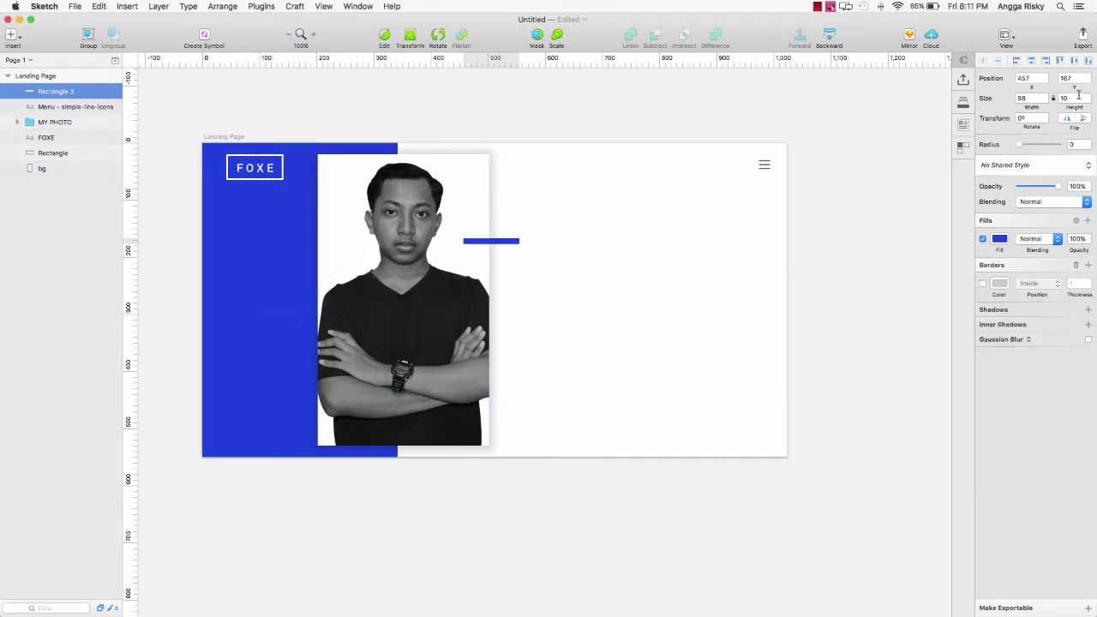
left_click(1072, 98)
type("5")
key("Return")
left_click(828, 188)
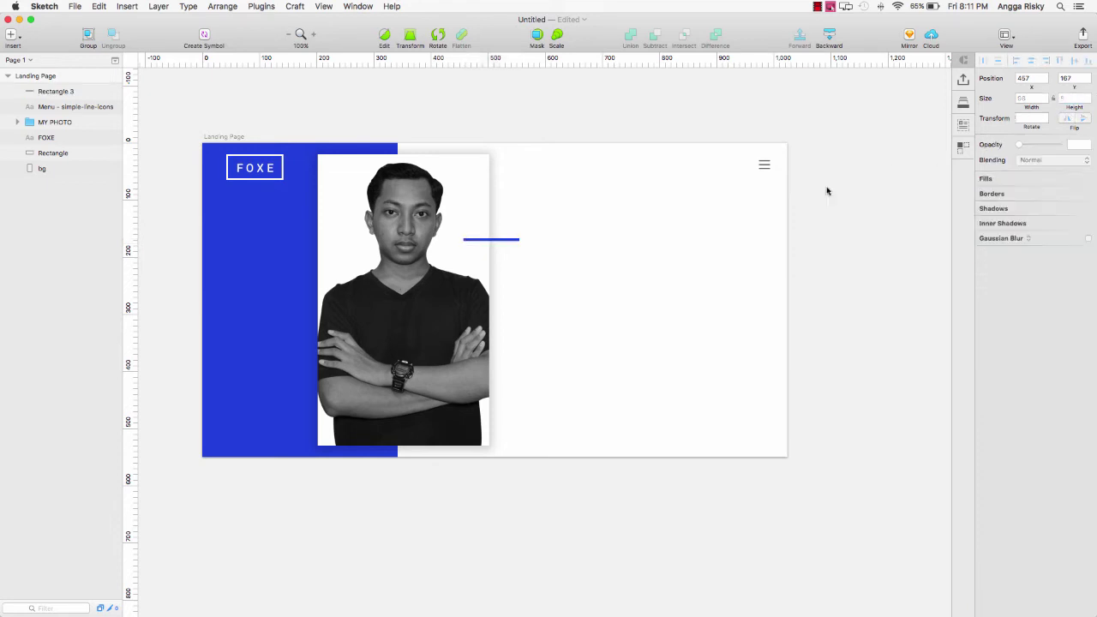
- Add a text layer beside the blue bar with the person's first and last name in capitals on two lines
left_click(511, 240)
scroll(565, 240, "right", 1)
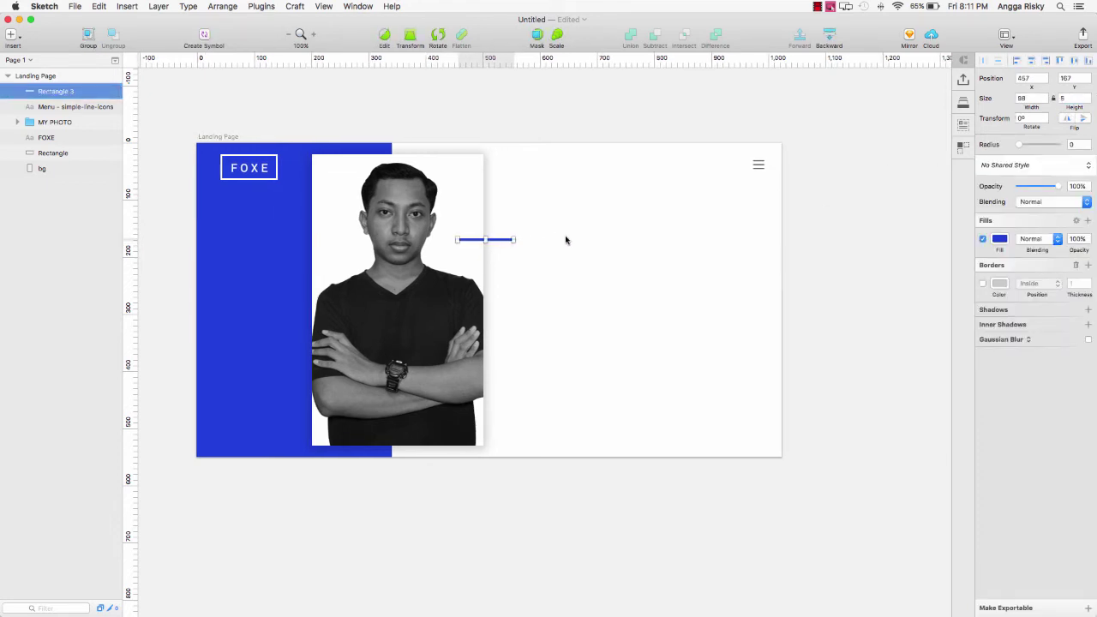
key("t")
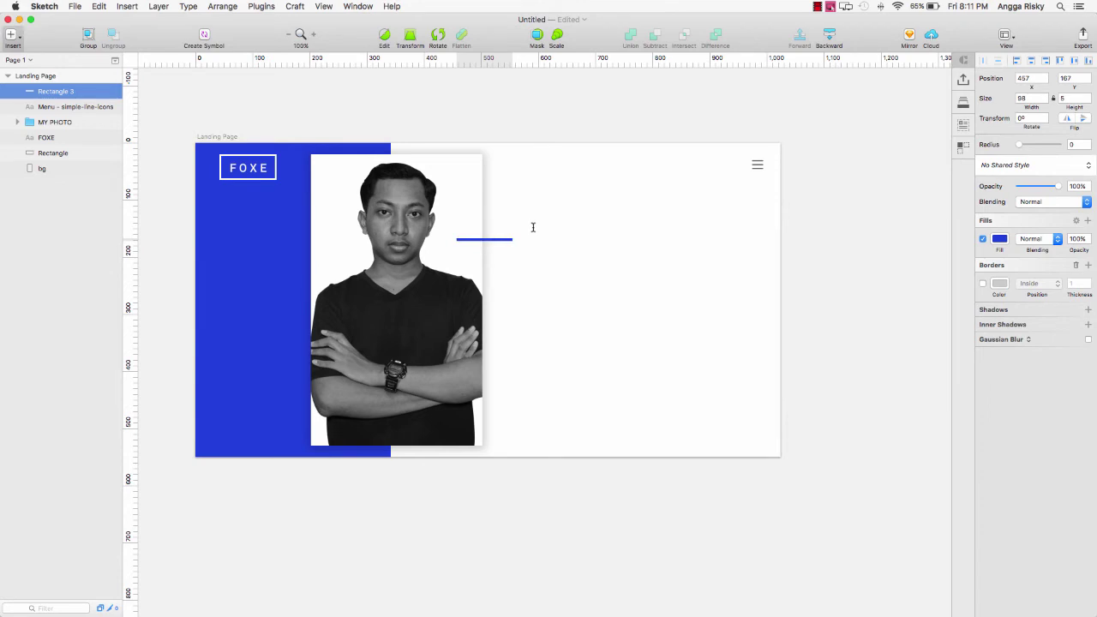
left_click(532, 227)
type("ANGGA")
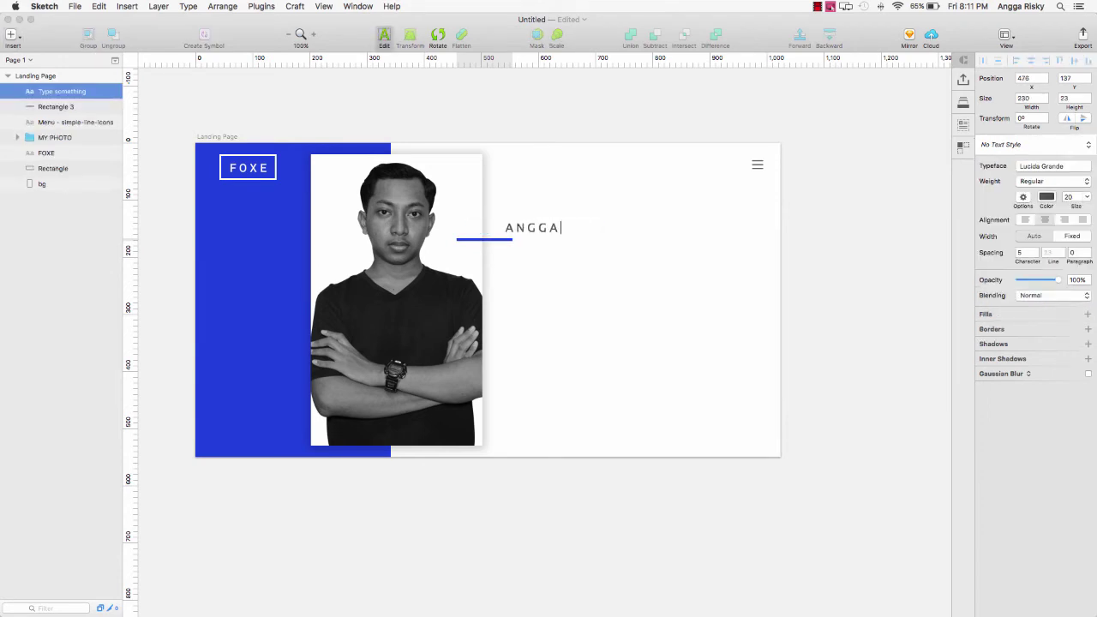
key("Return")
type("RISKY")
- Left-align the whole name text and set its character spacing to 0
key("super+a")
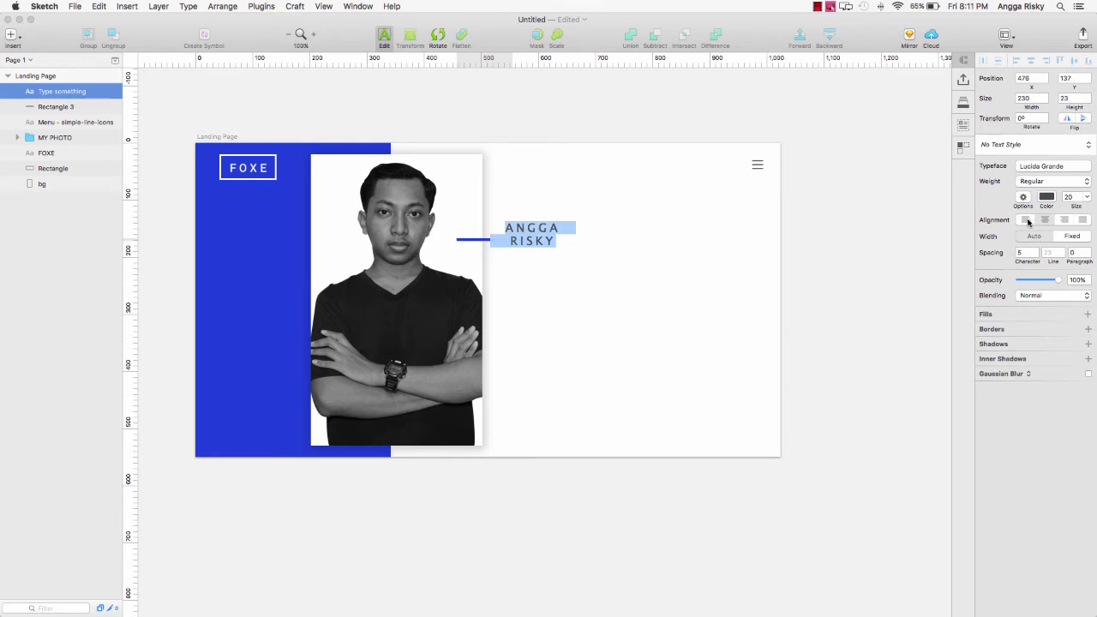
left_click(1026, 220)
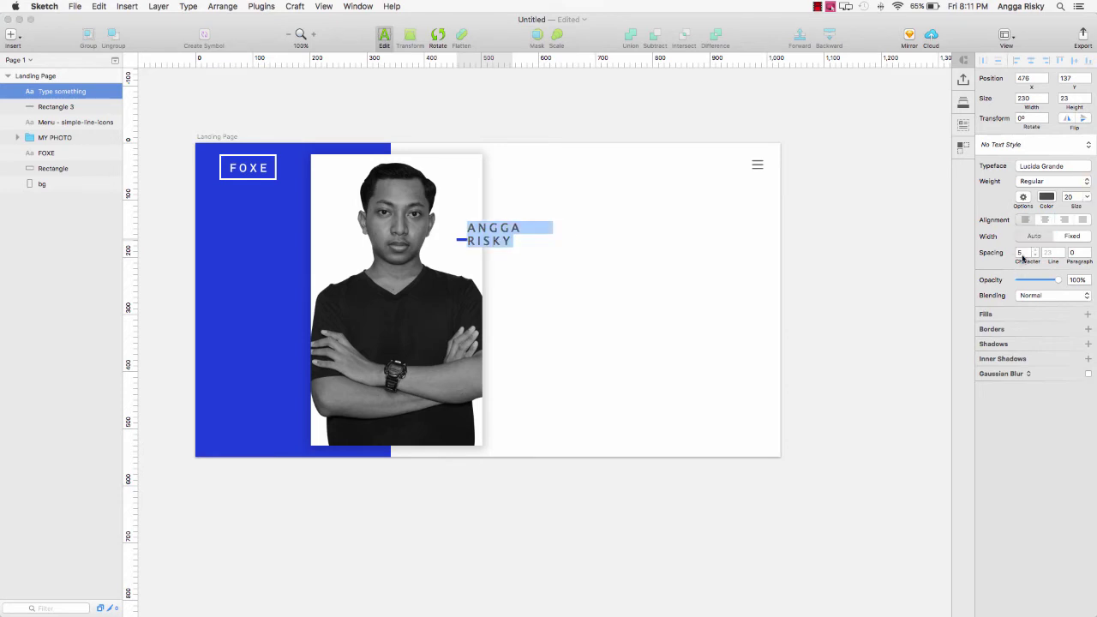
left_click(1023, 253)
type("0")
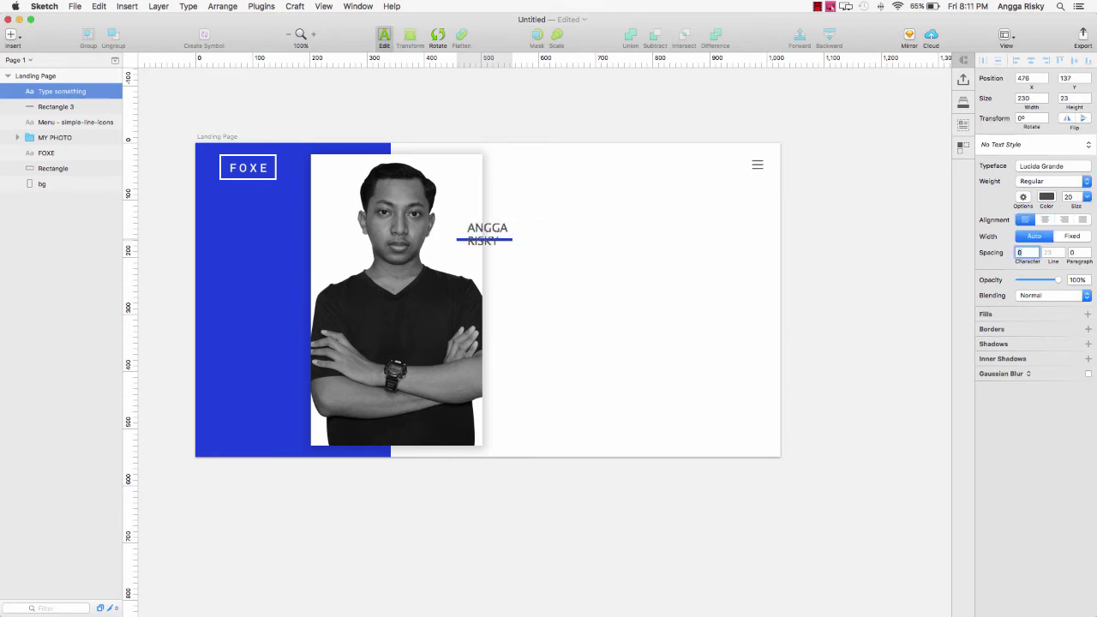
- Set the name text in Roboto Medium with a line spacing of 20
left_click(1044, 168)
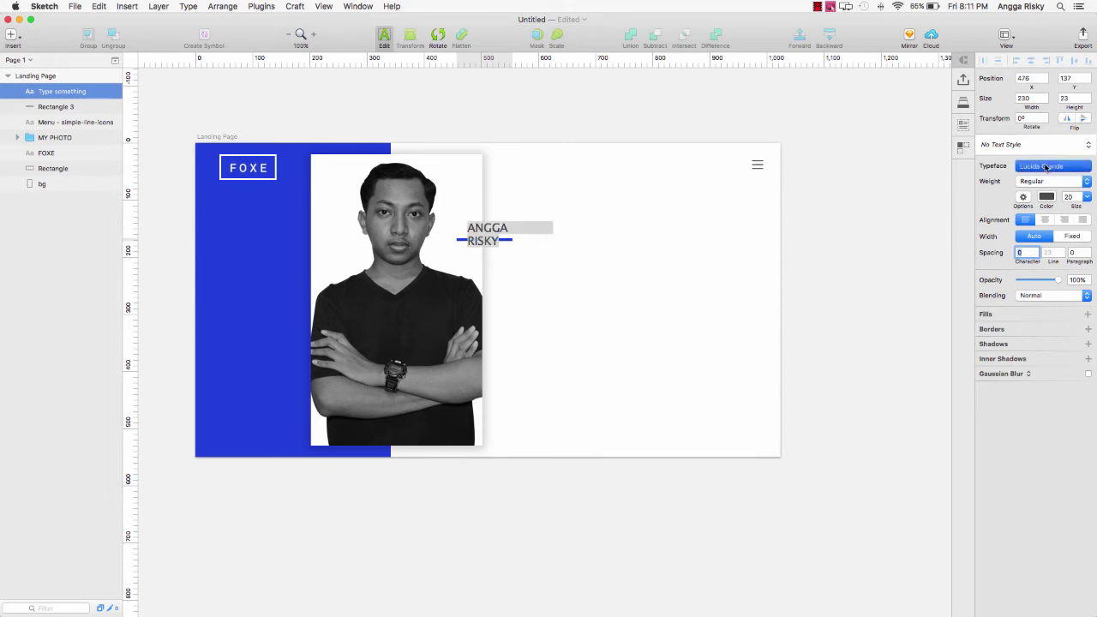
left_click(1015, 225)
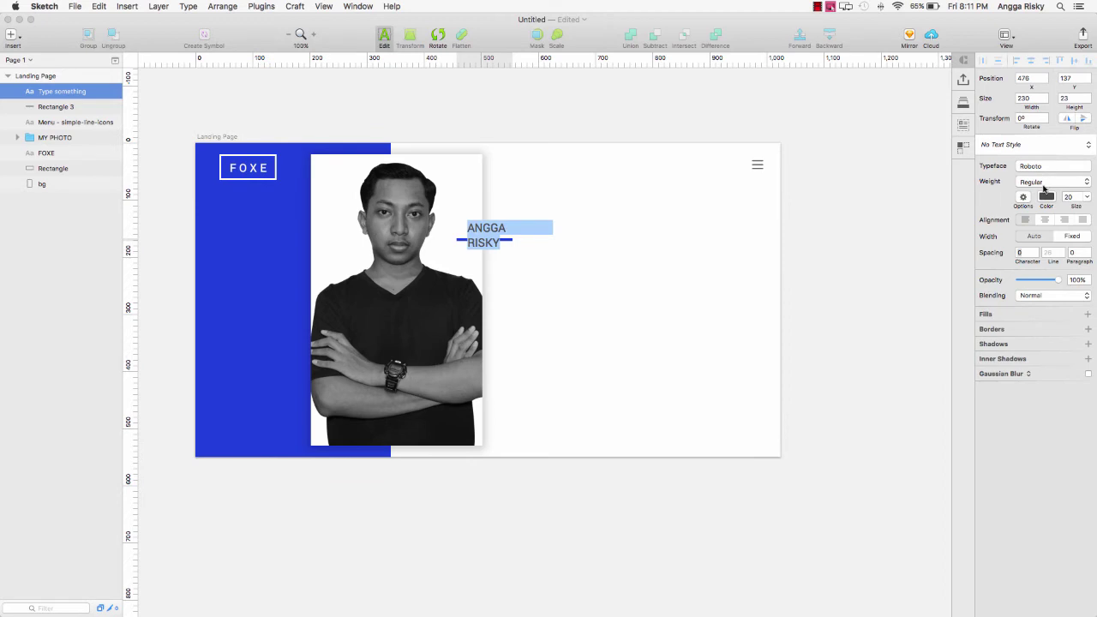
left_click(1043, 183)
left_click(1041, 195)
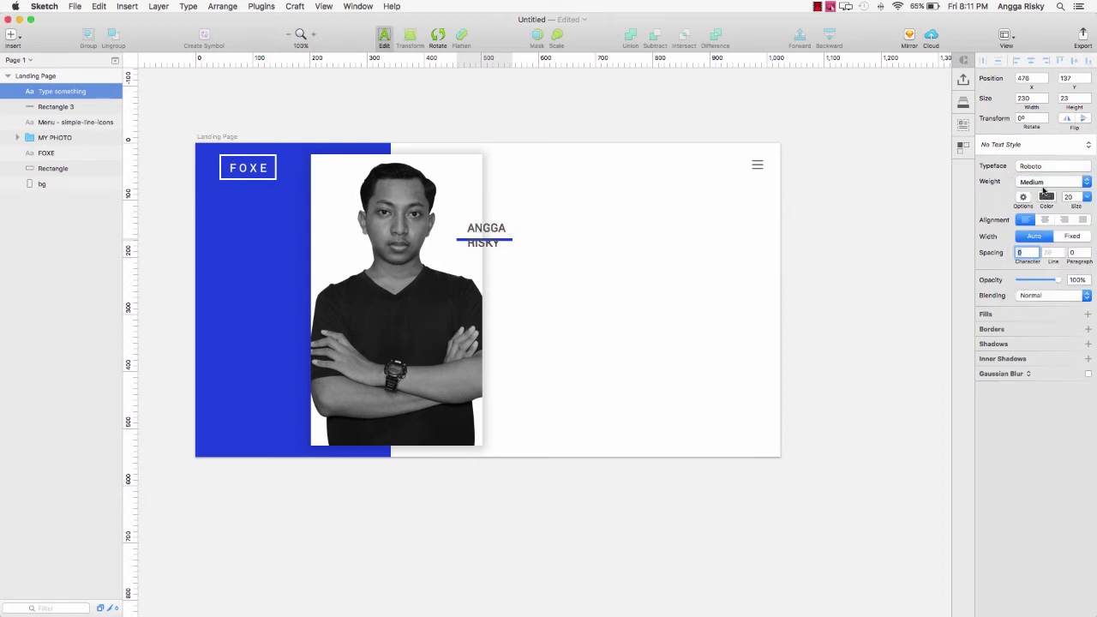
left_click(1051, 252)
type("20")
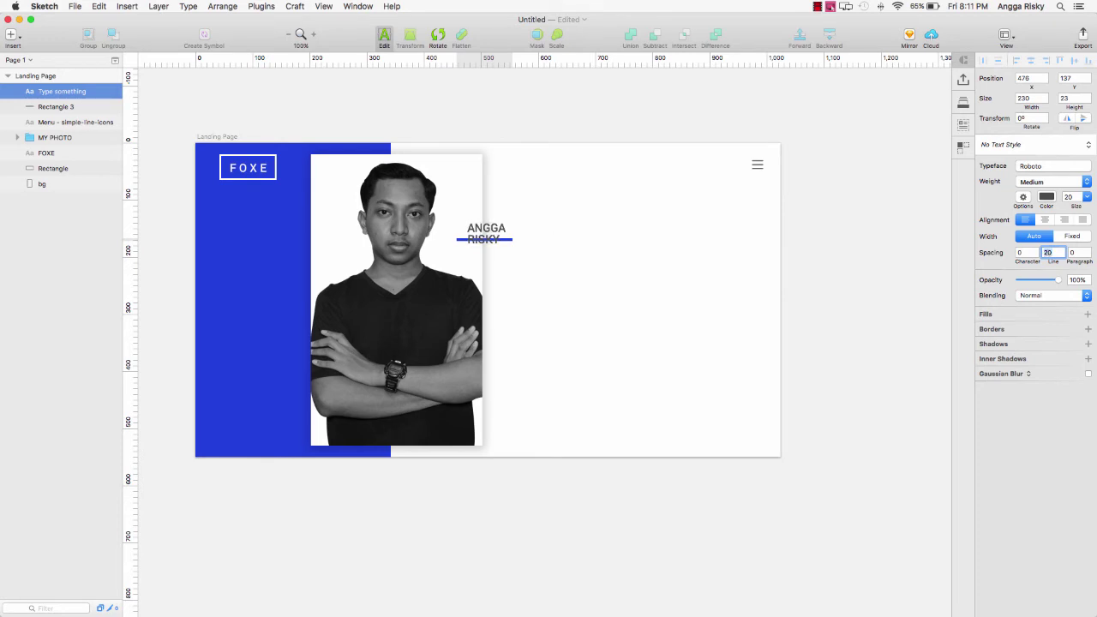
- Try the name text at font size 36 with a line spacing of 35
left_click(1086, 197)
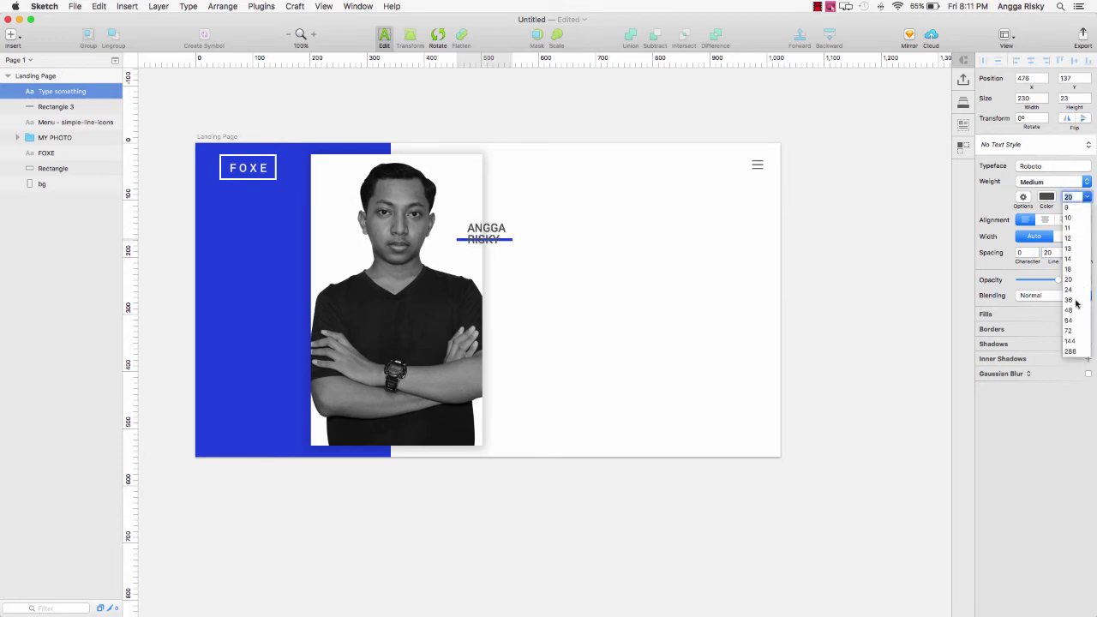
left_click(1076, 312)
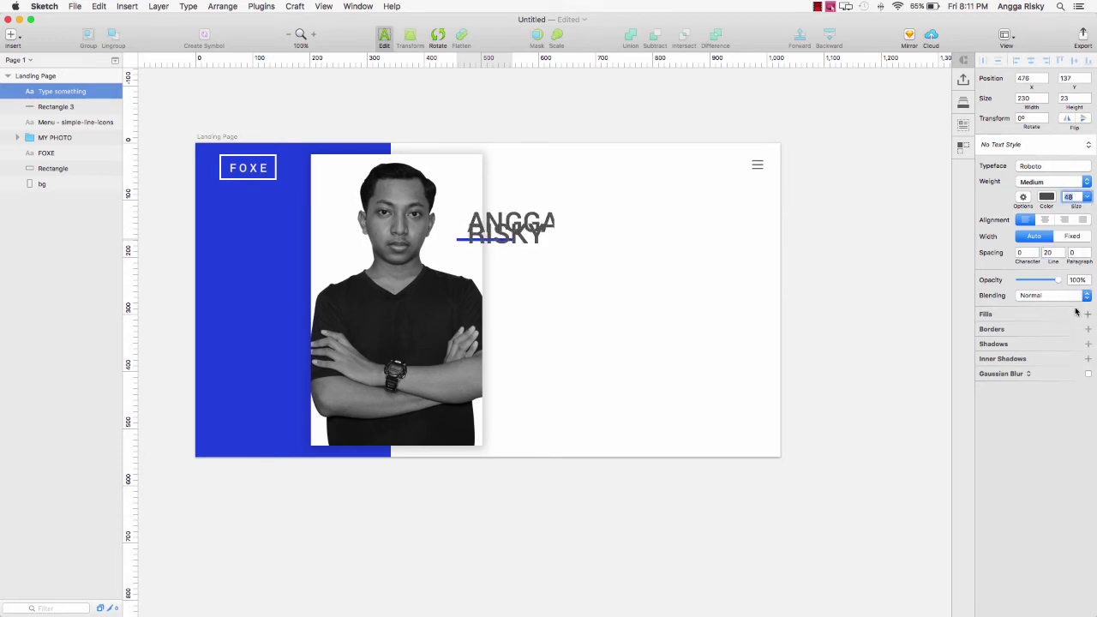
left_click(1086, 199)
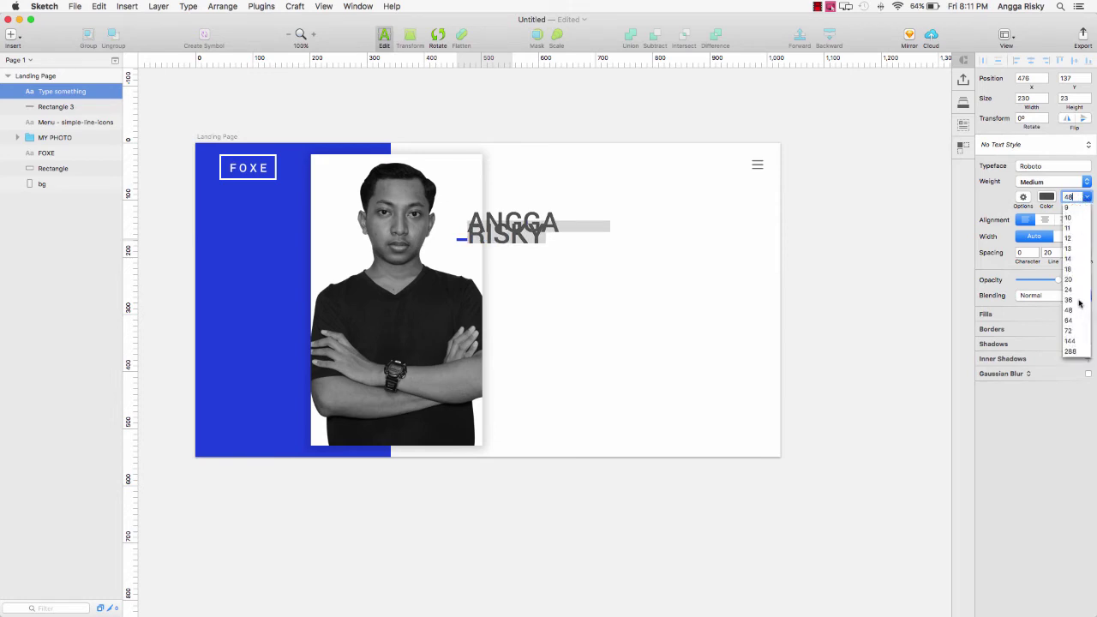
left_click(1078, 301)
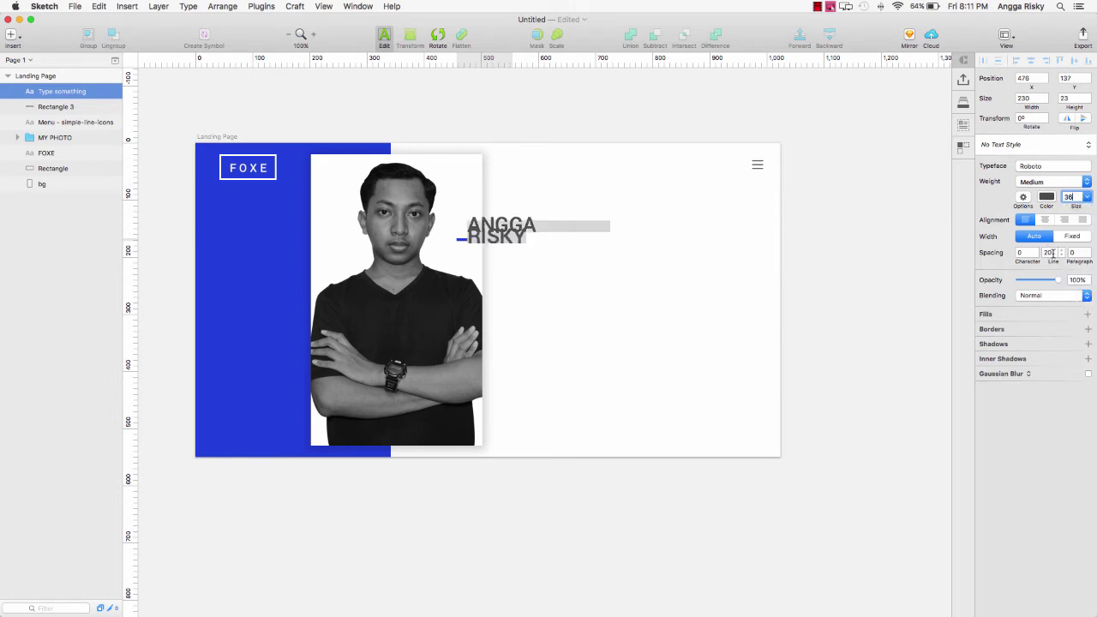
left_click(1049, 252)
type("30")
key("Return")
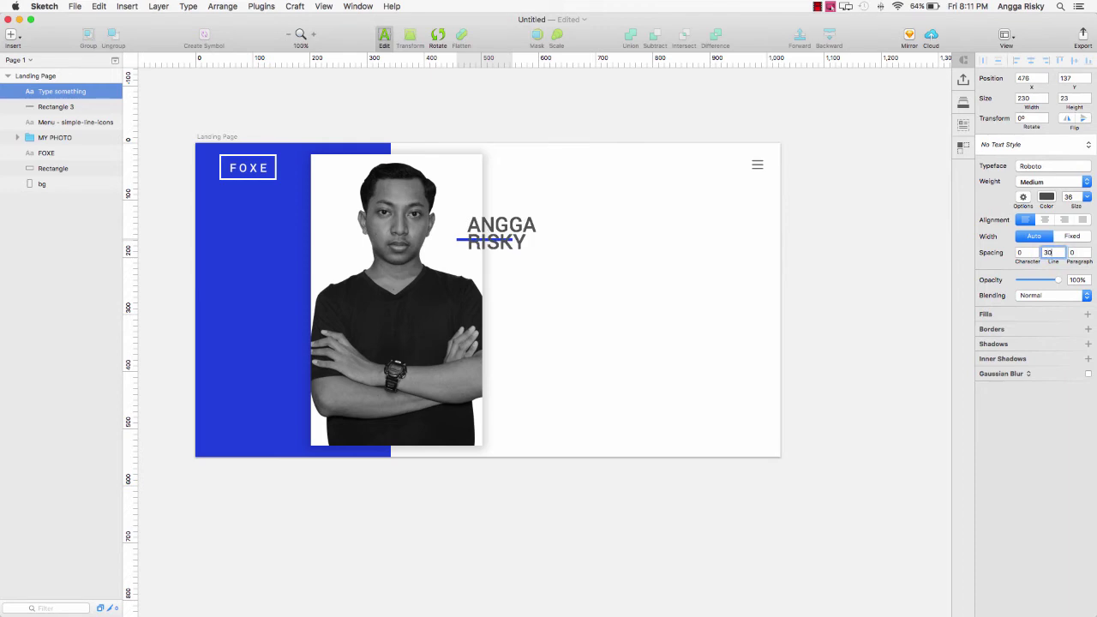
type("50")
key("Return")
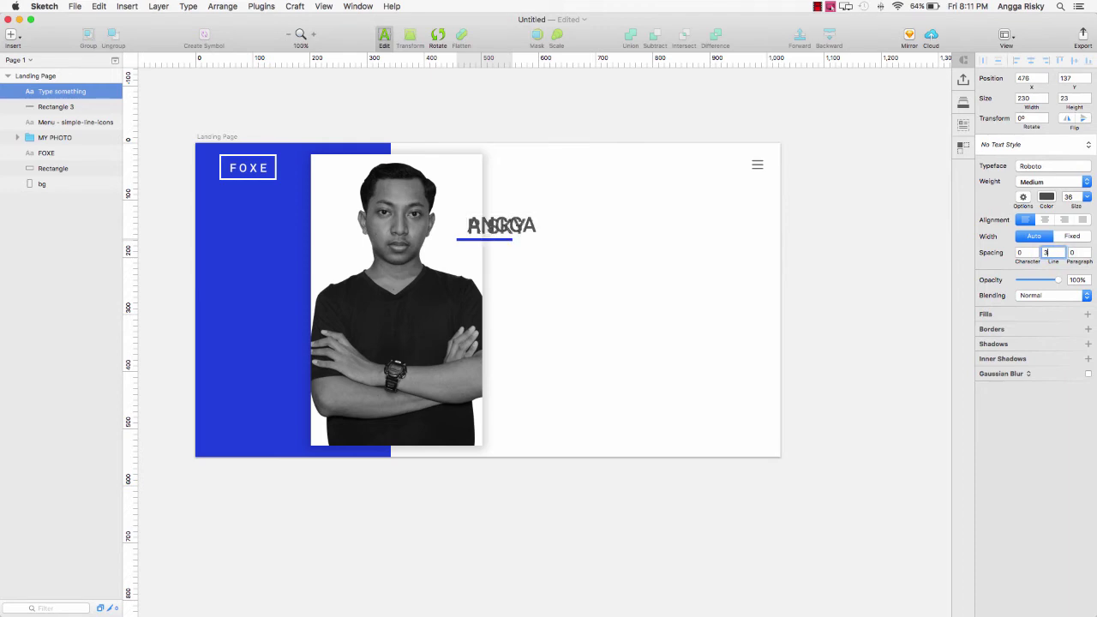
type("40")
key("Return")
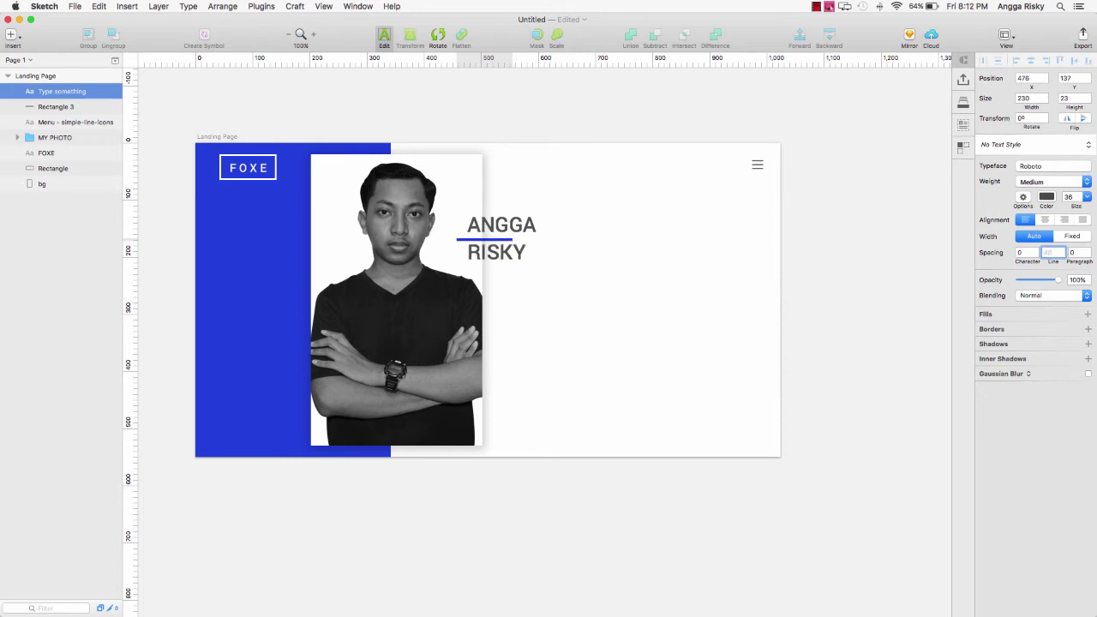
type("35")
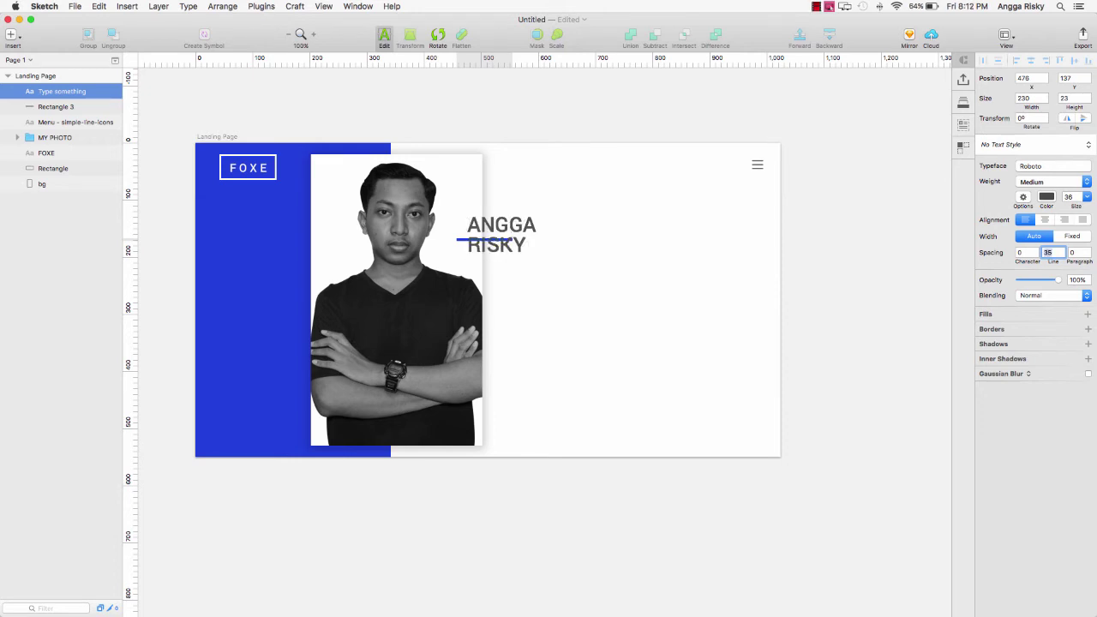
key("Return")
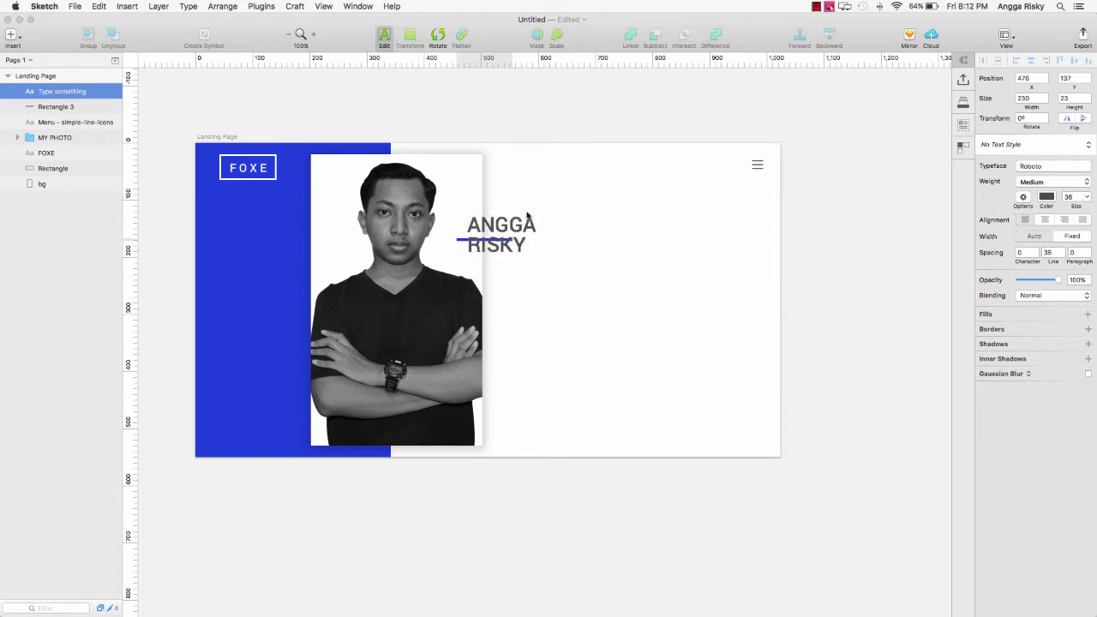
- Move the name text clear of the blue bar to about X 581, Y 134 and set it to size 24 with line spacing 20
key("Escape")
left_click_drag(499, 226, 557, 228)
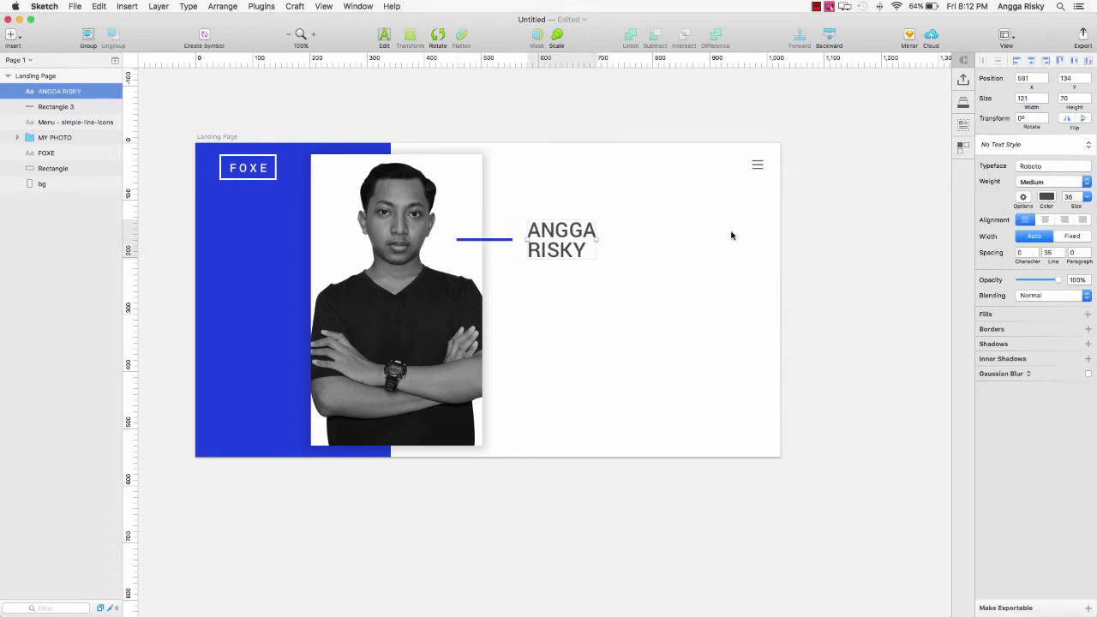
left_click(1087, 197)
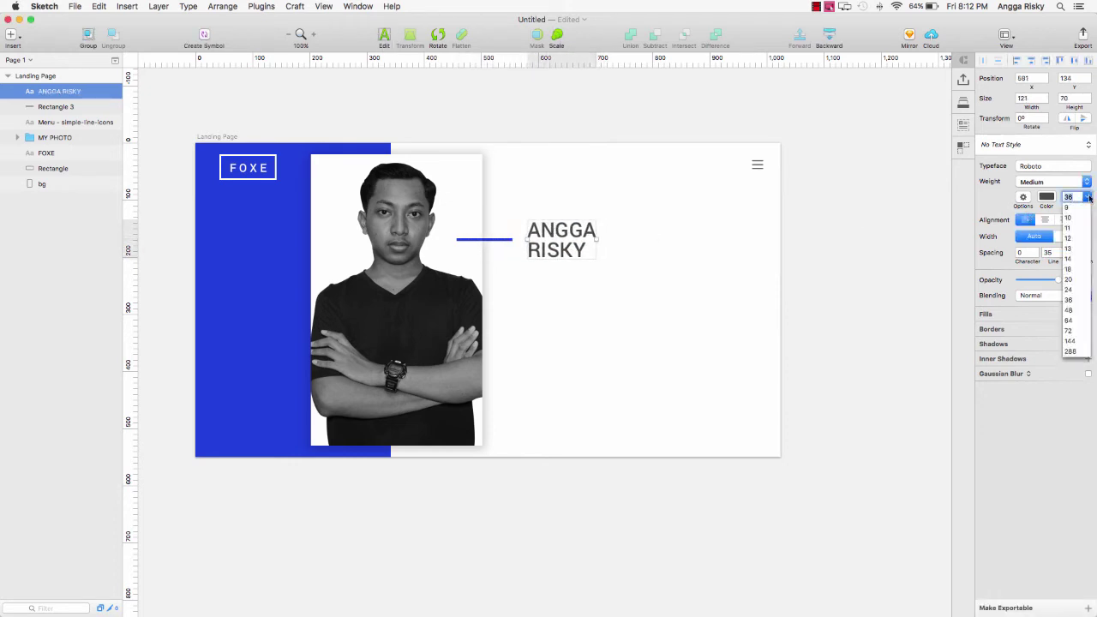
left_click(1067, 289)
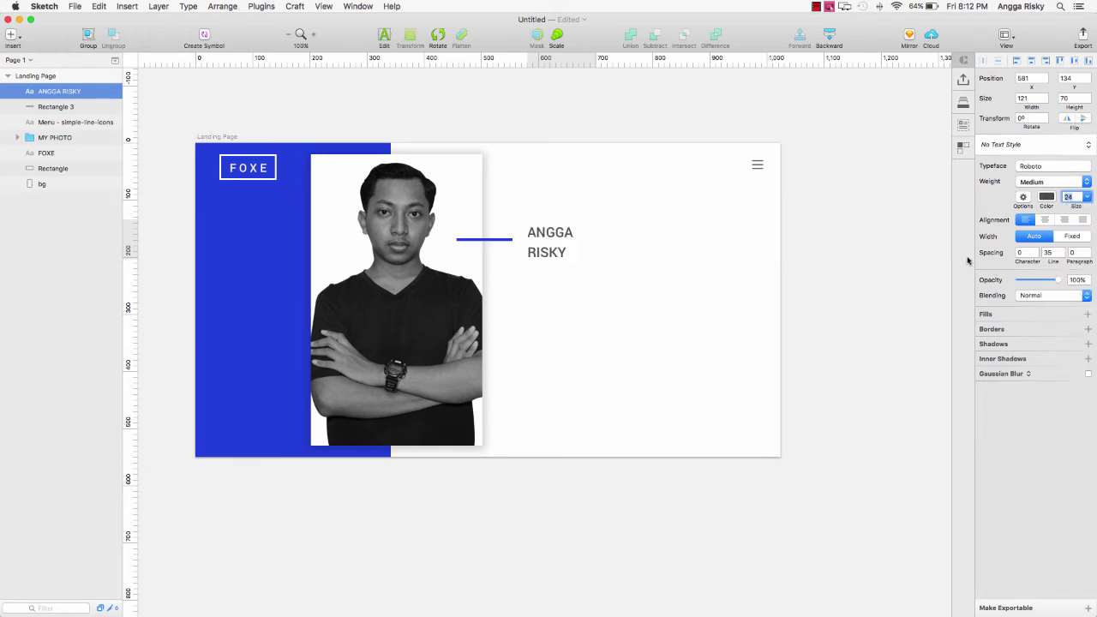
left_click(1048, 253)
type("20")
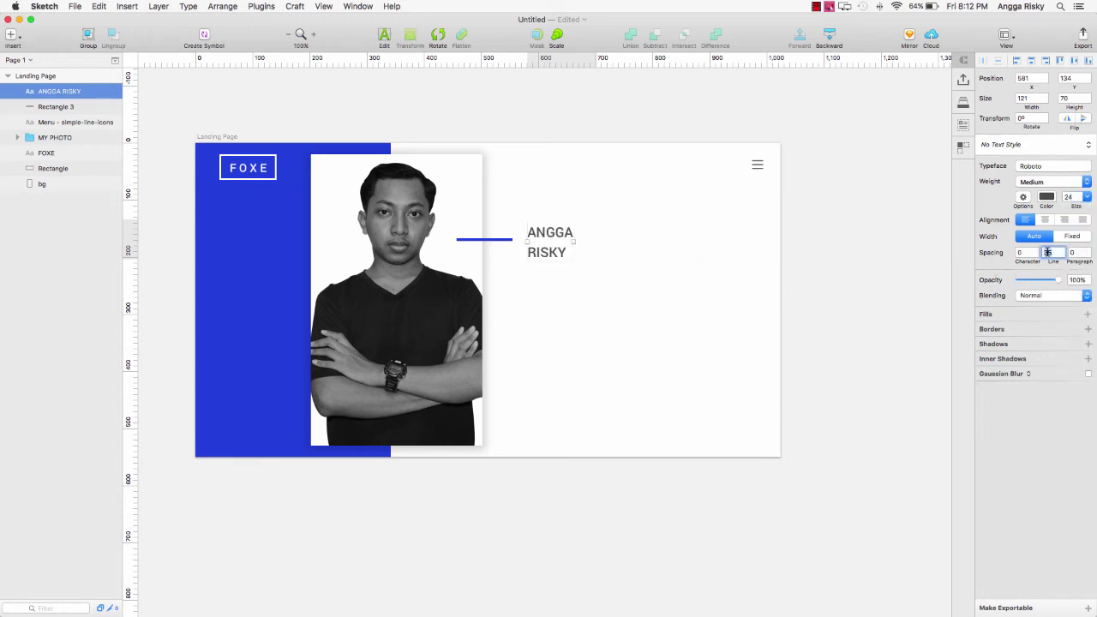
key("Return")
- Colour the second line of the name text with the blue sampled from the artboard's left panel
double_click(542, 249)
double_click(538, 245)
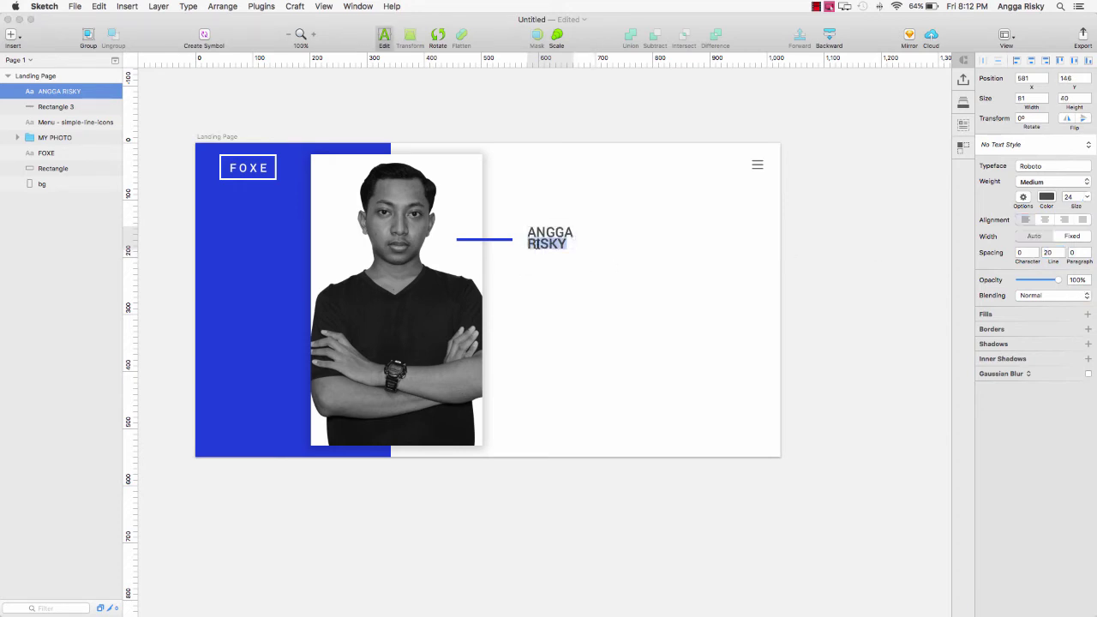
left_click(1046, 196)
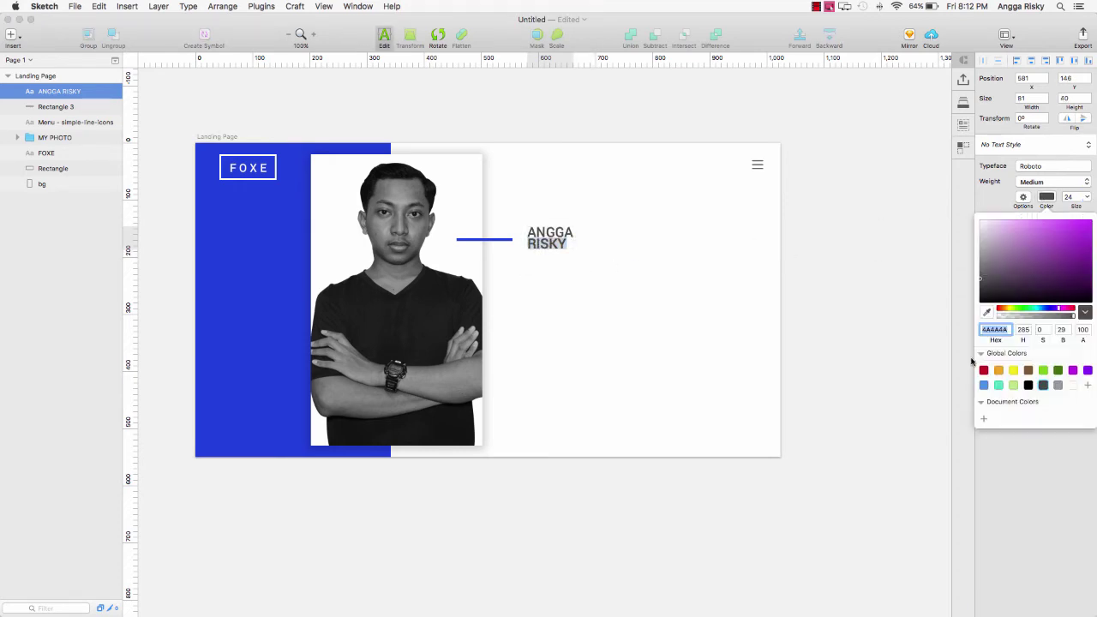
left_click(987, 311)
left_click(272, 218)
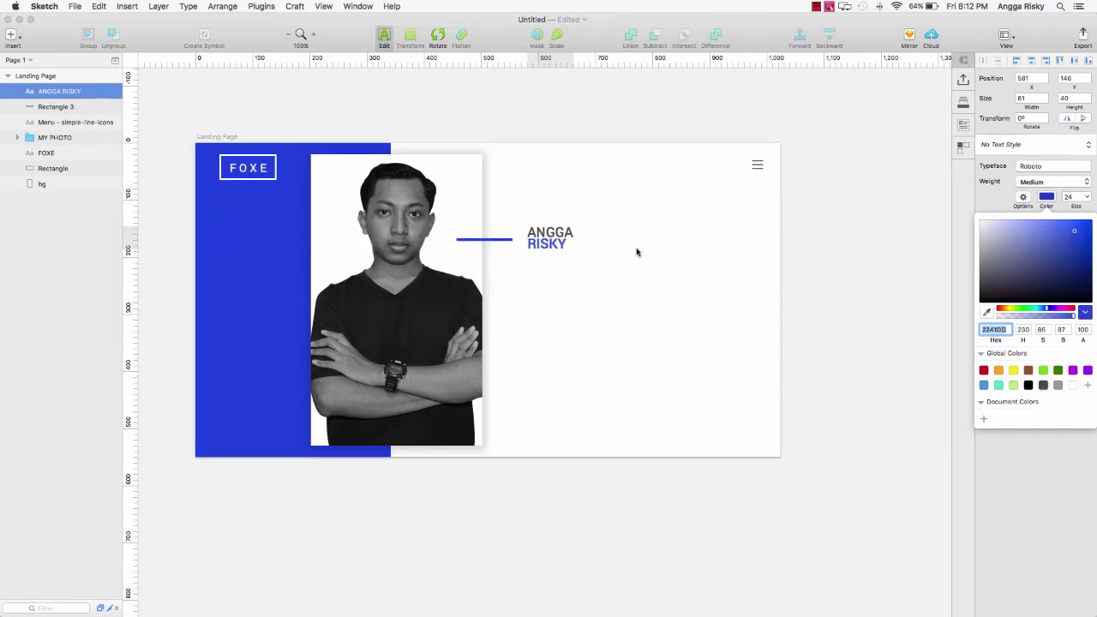
left_click(1046, 197)
- Set the line spacing of the whole name text to 25
left_click(1048, 252)
type("20")
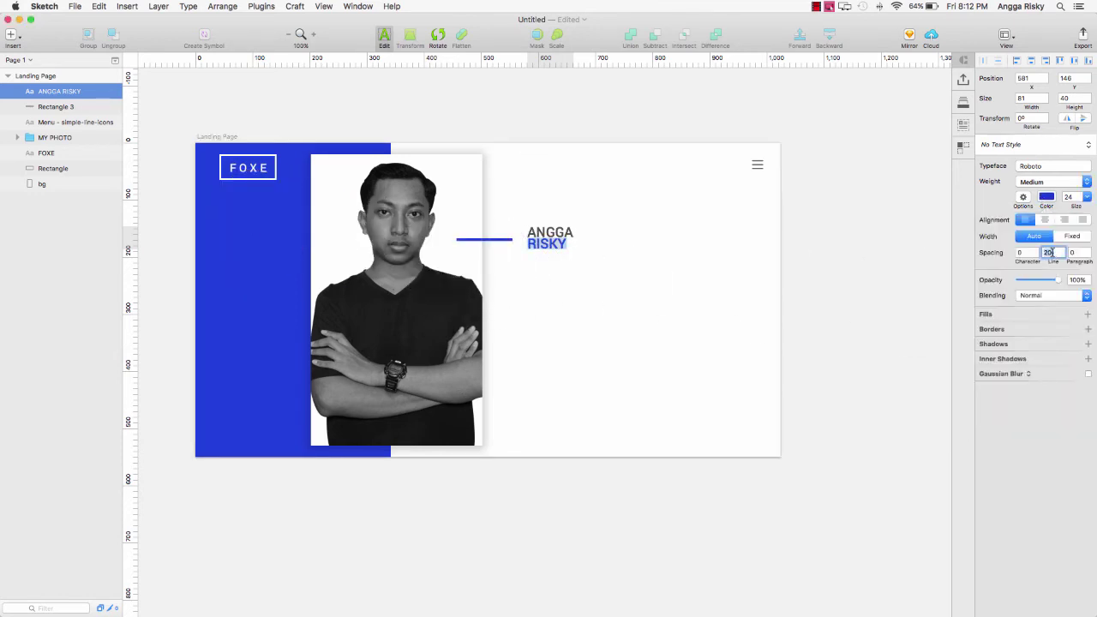
key("BackSpace")
left_click(552, 233)
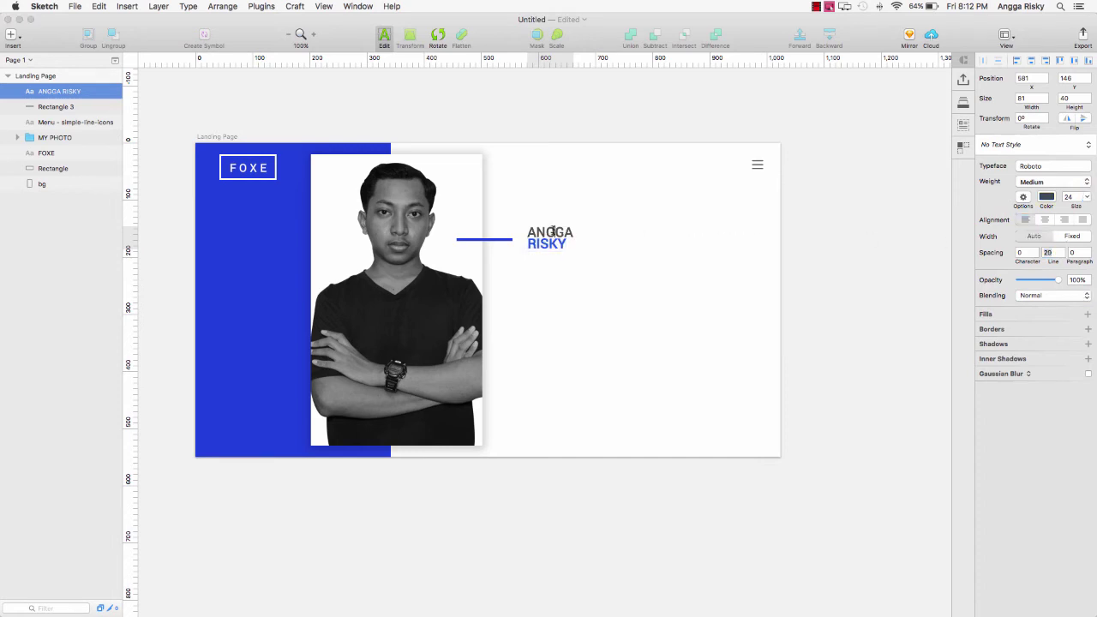
key("super+a")
left_click(1053, 250)
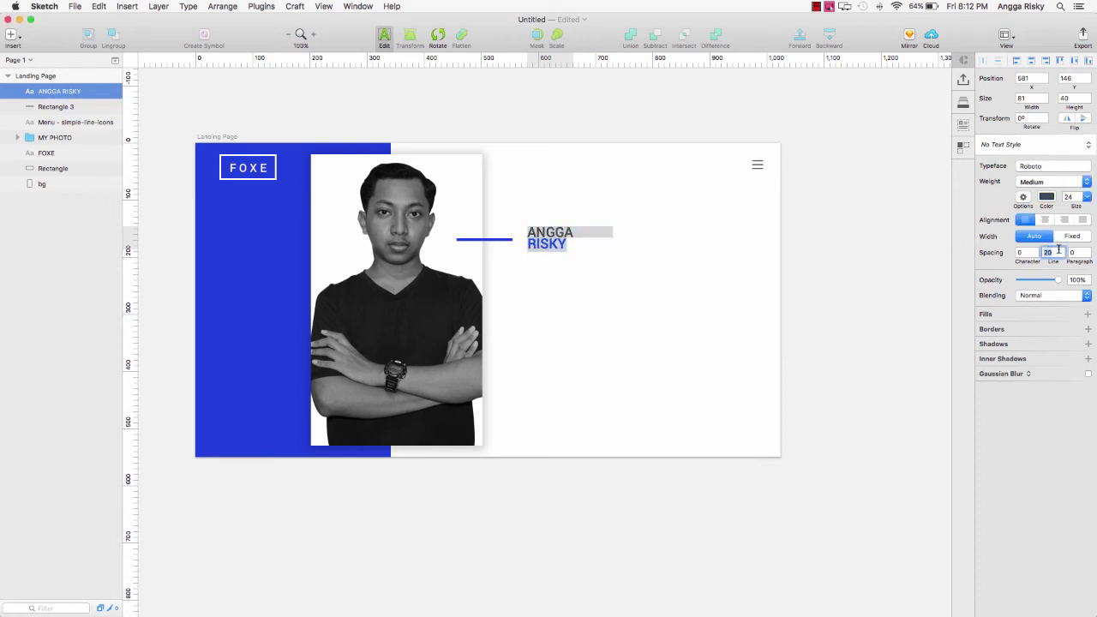
type("25")
key("Return")
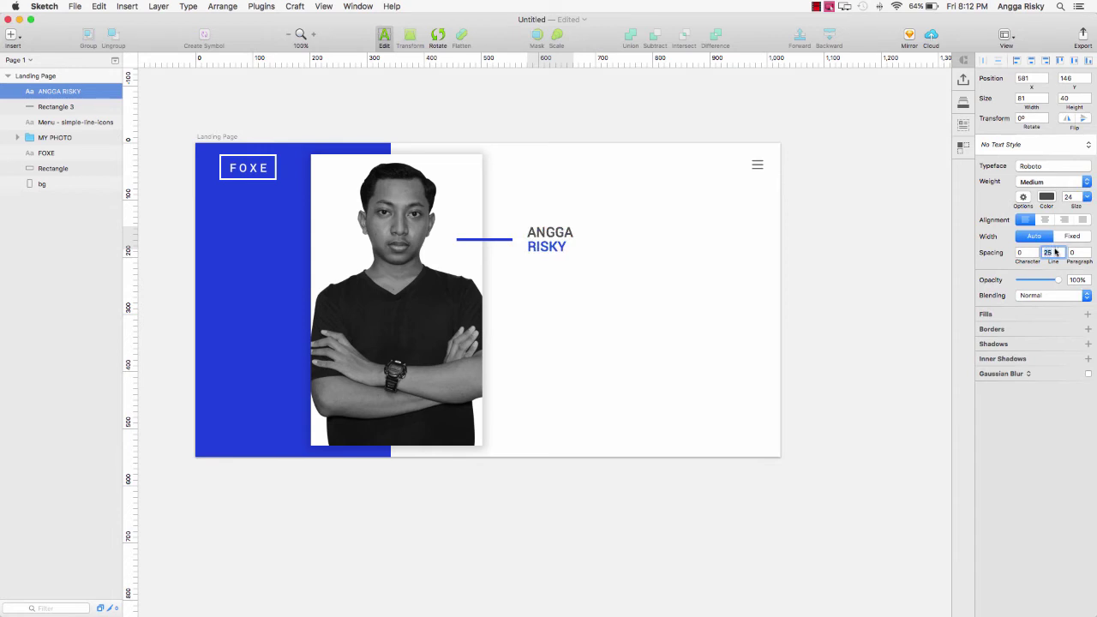
key("Escape")
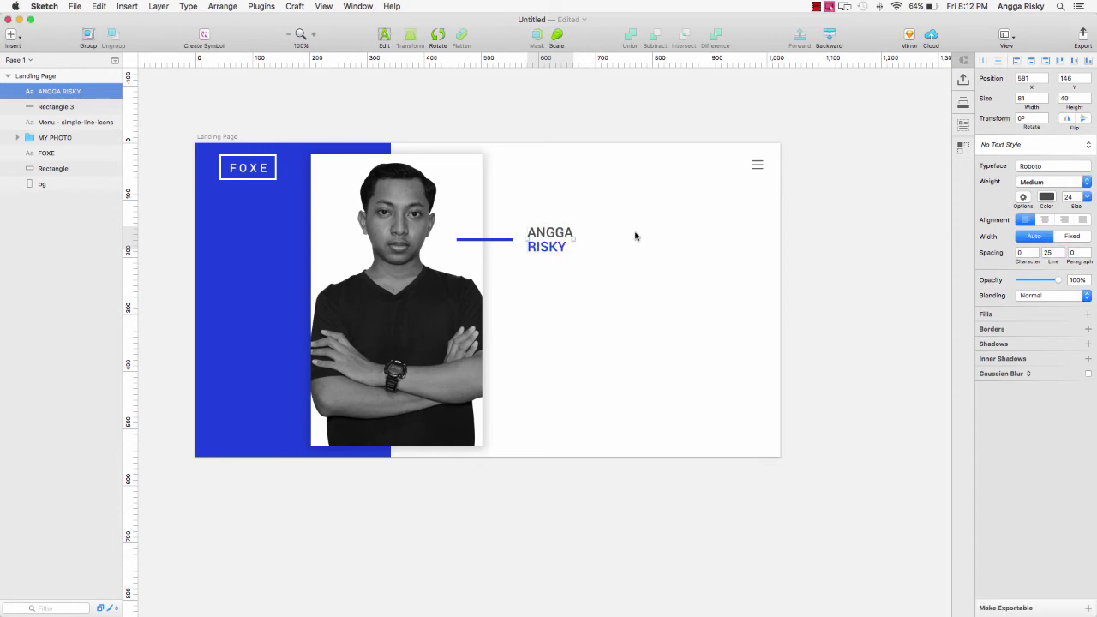
- Nudge the name text horizontally to X 597, leaving a gap between it and the end of the blue bar
key("shift+Left")
key("shift+Left")
key("Left")
key("Left")
key("Left")
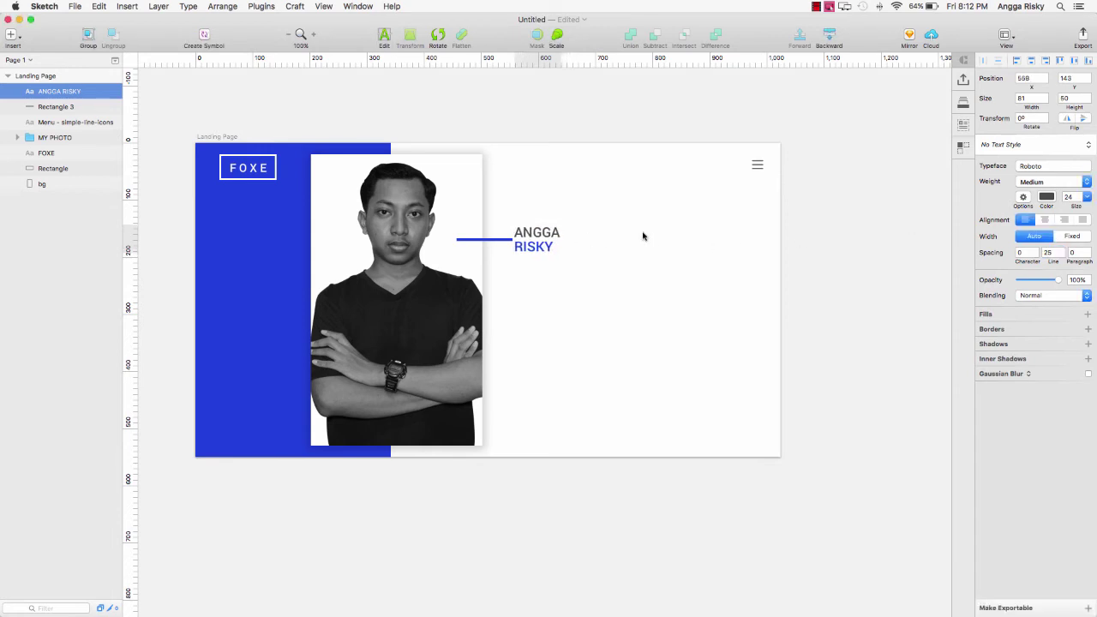
key("Left")
key("shift+Right")
key("shift+Right")
key("shift+Right")
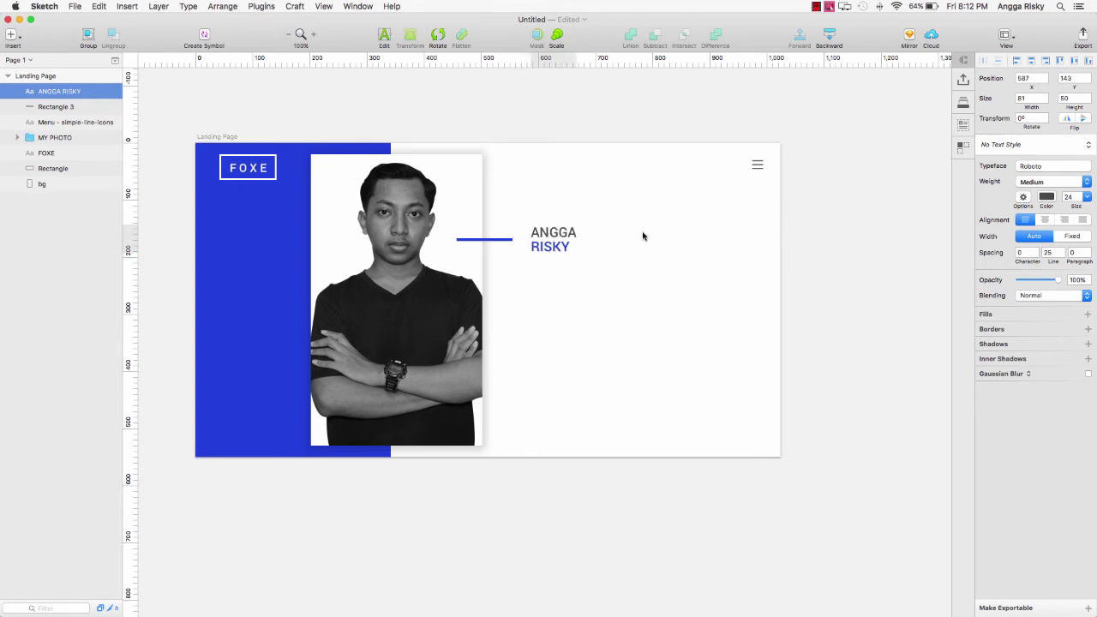
key("shift+Right")
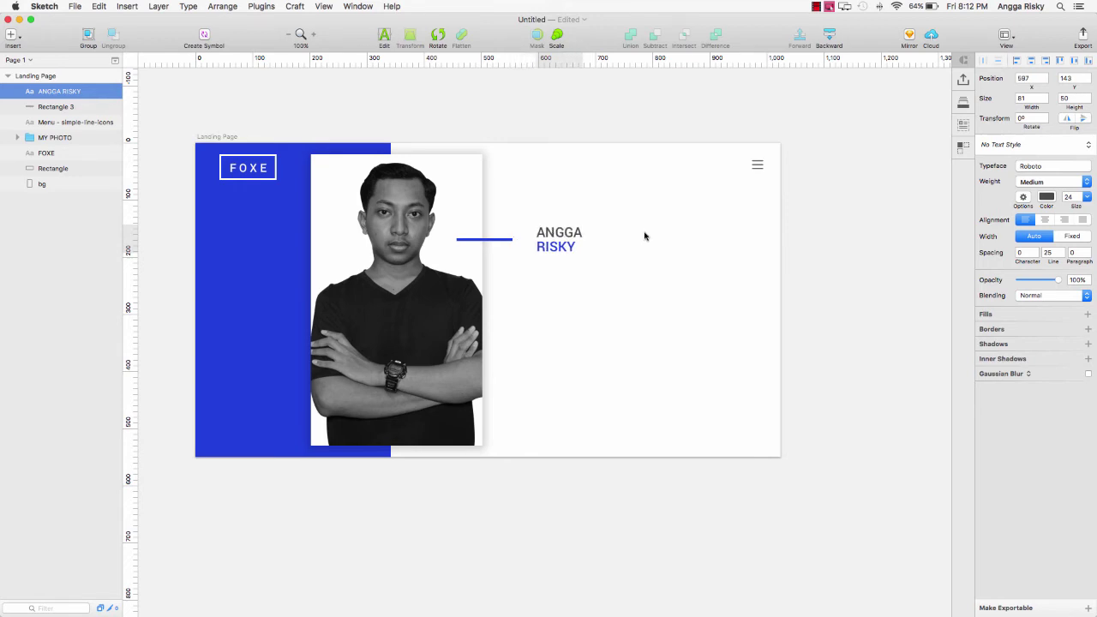
- Duplicate the name text and move the copy down to Y 183
scroll(645, 235, "down", 2)
scroll(644, 235, "right", 2)
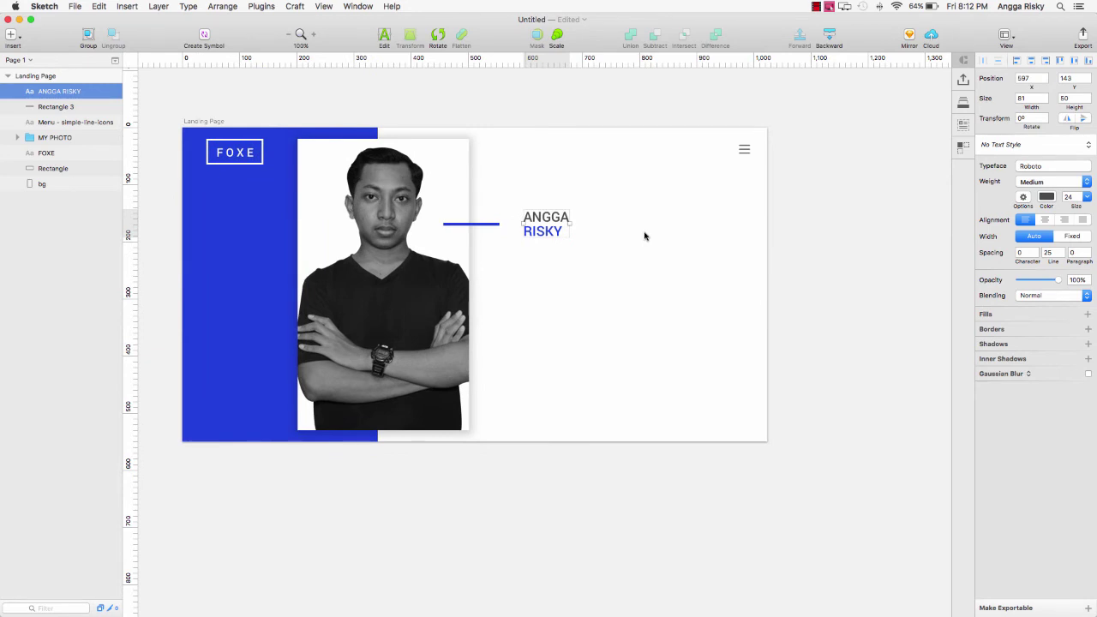
right_click(561, 221)
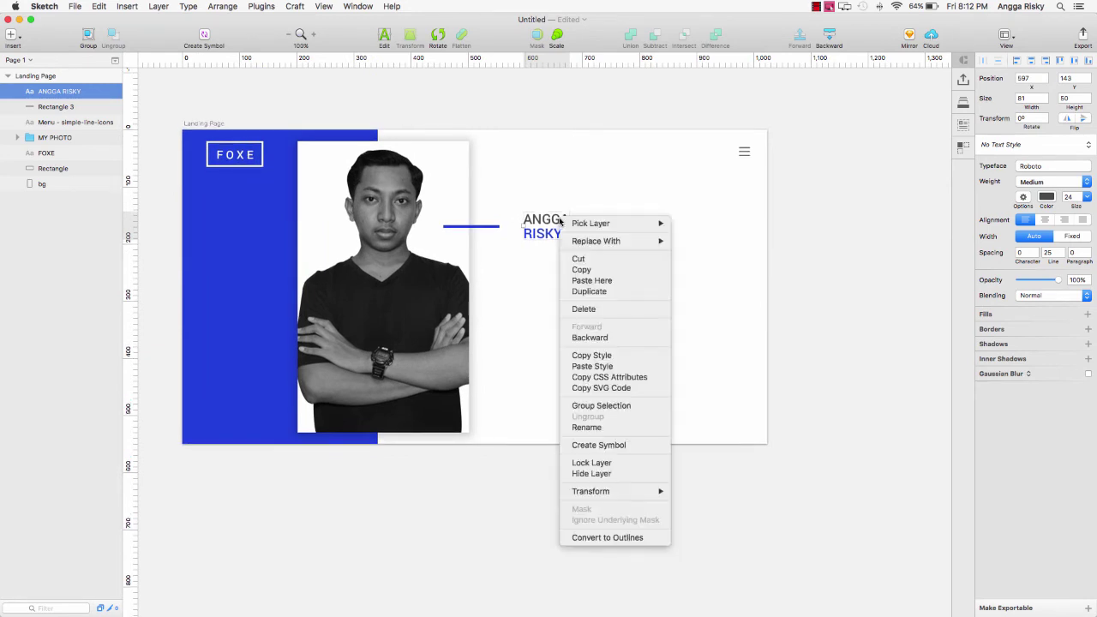
left_click(607, 292)
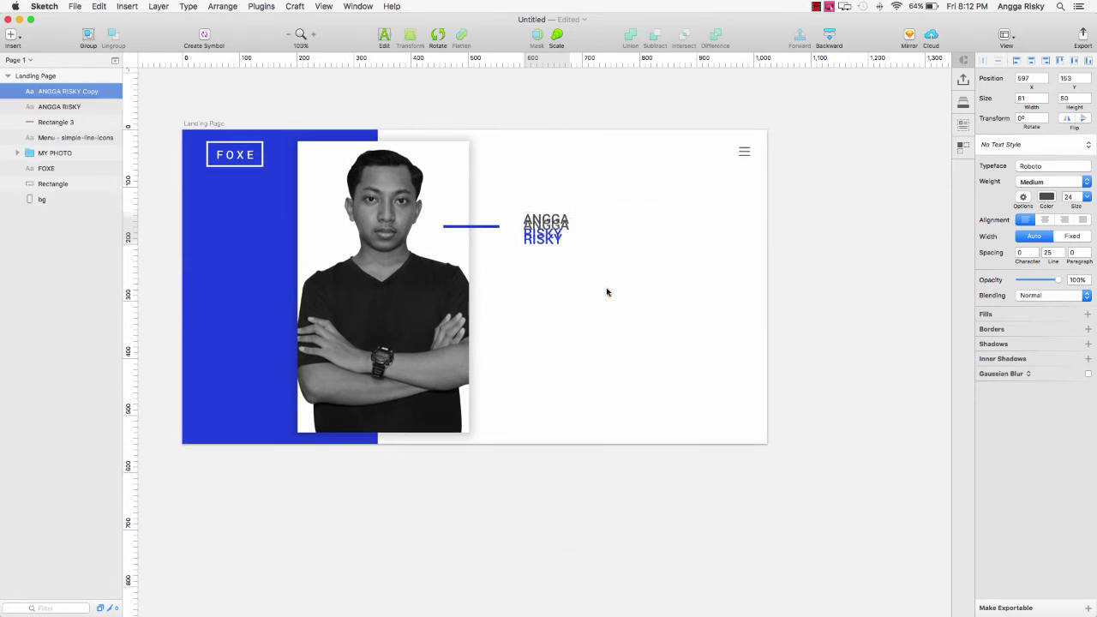
key("shift+Down")
key("shift+Down")
key("shift+Down")
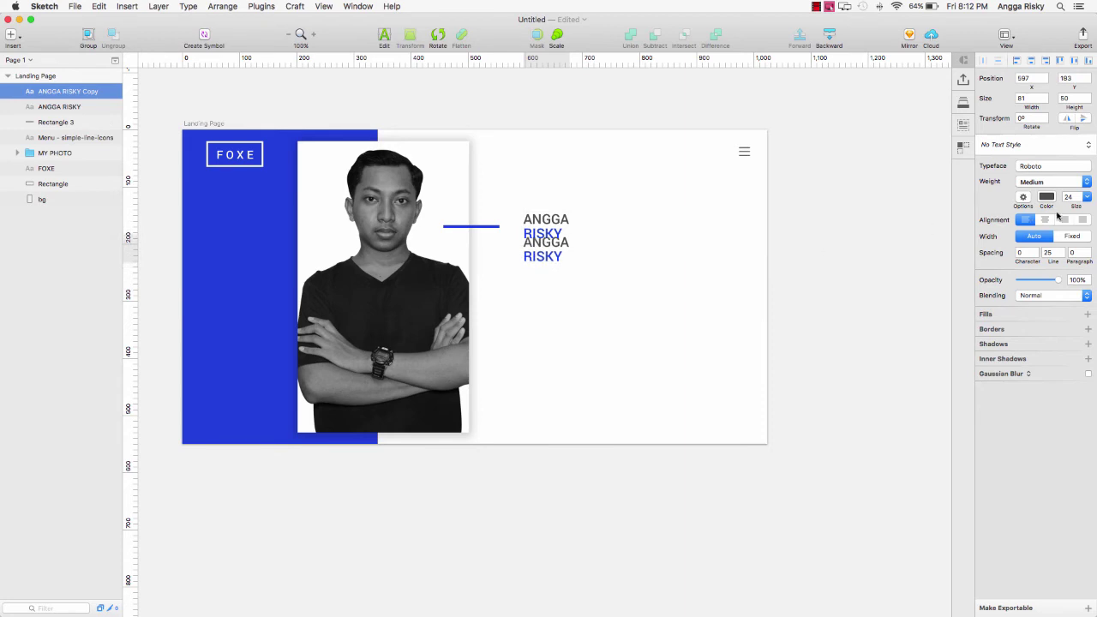
- Reduce the font size of the duplicated name text to 12
left_click(1085, 197)
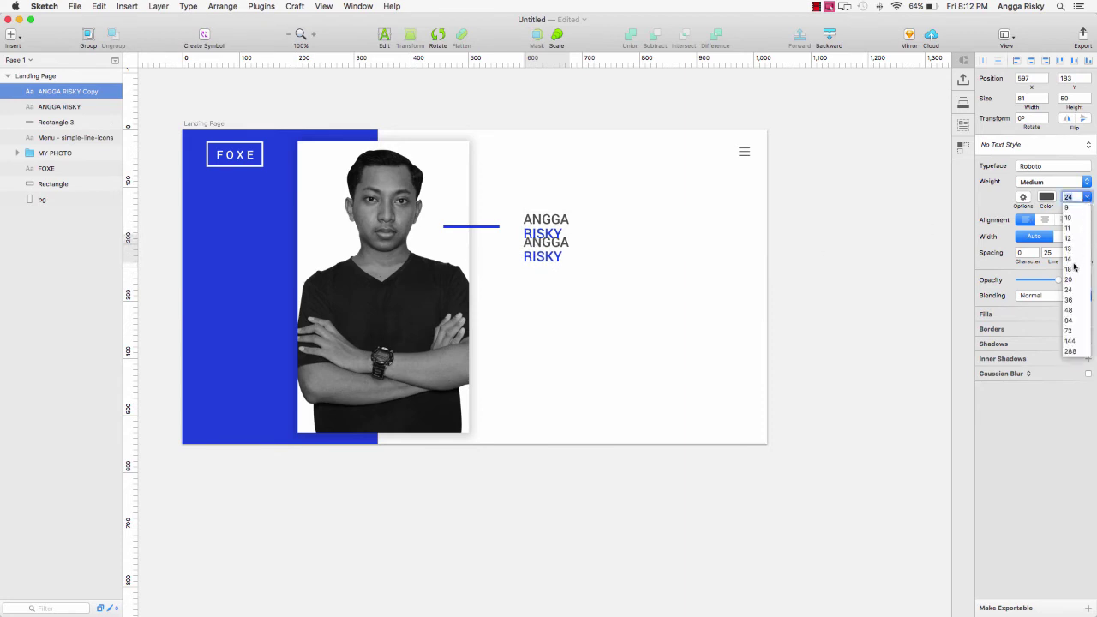
left_click(1073, 270)
left_click(1087, 197)
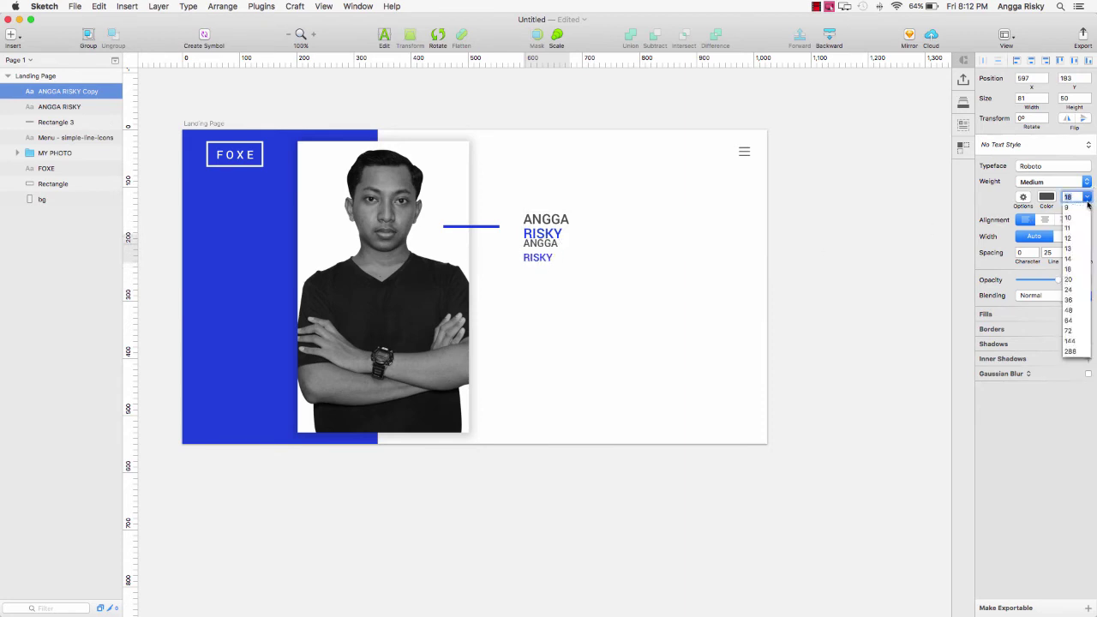
left_click(1074, 239)
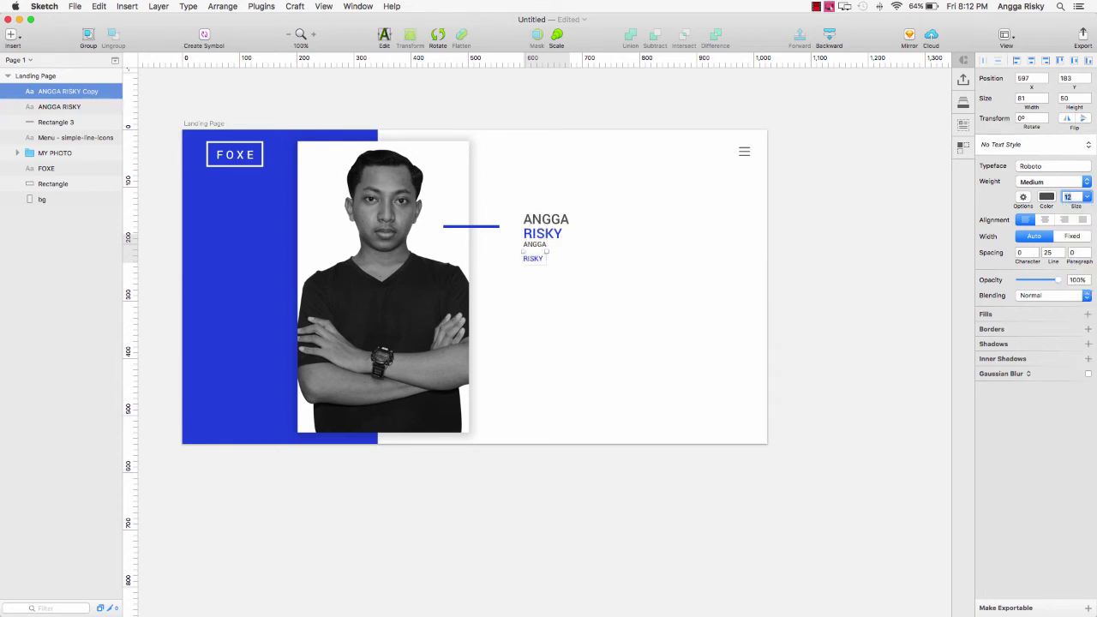
- Replace the duplicated text's content with "UI UX Designer - Indonesia"
left_click(385, 35)
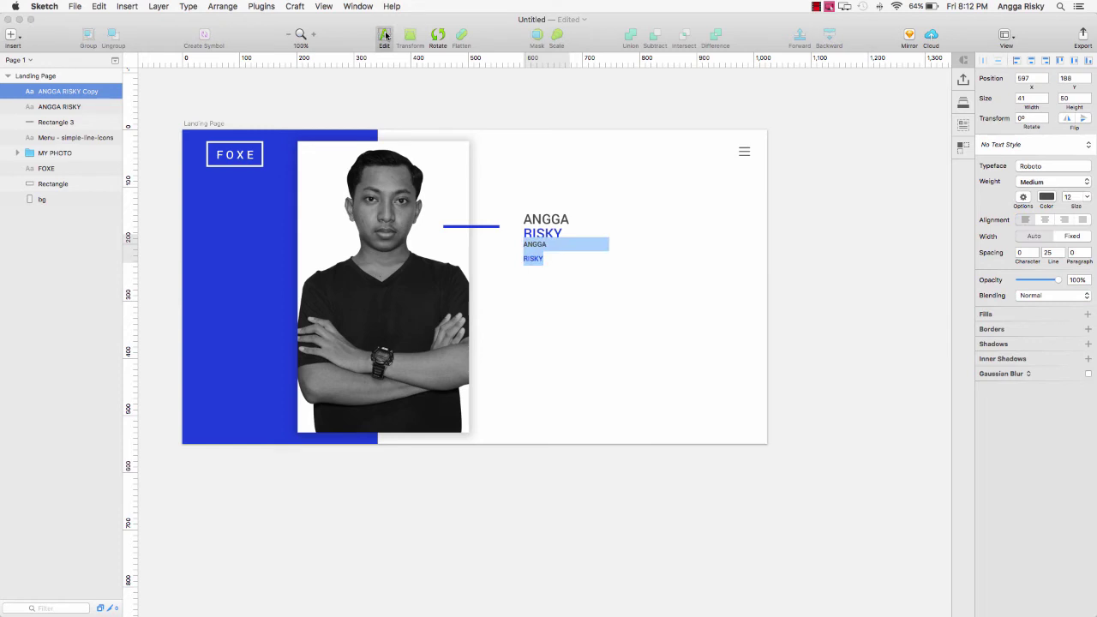
type("UI UX Des")
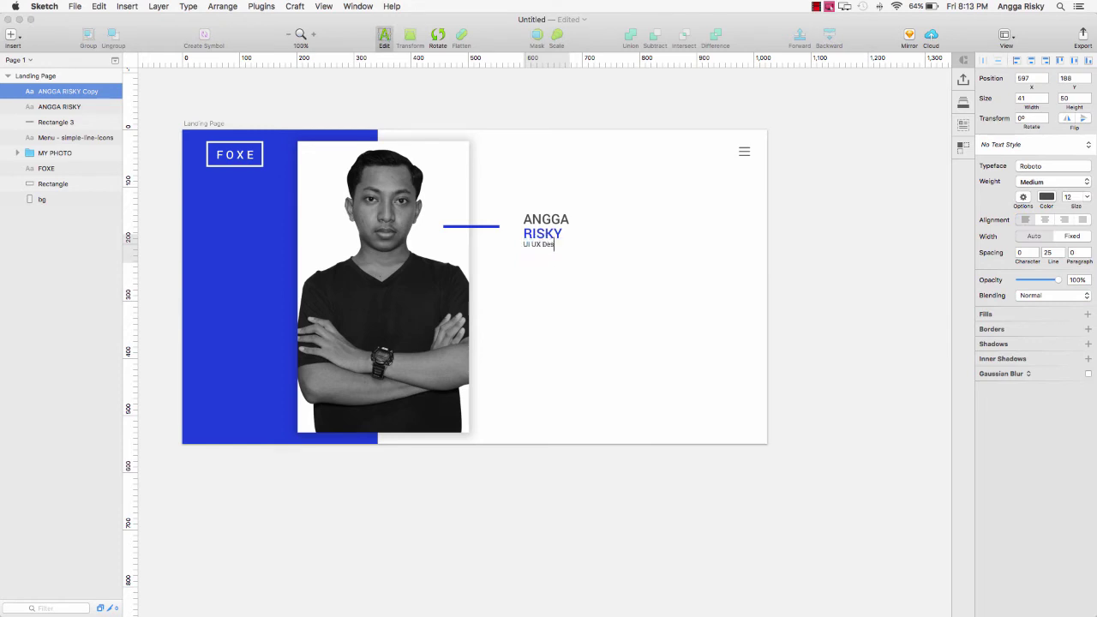
type("igner - Indonesia")
key("Escape")
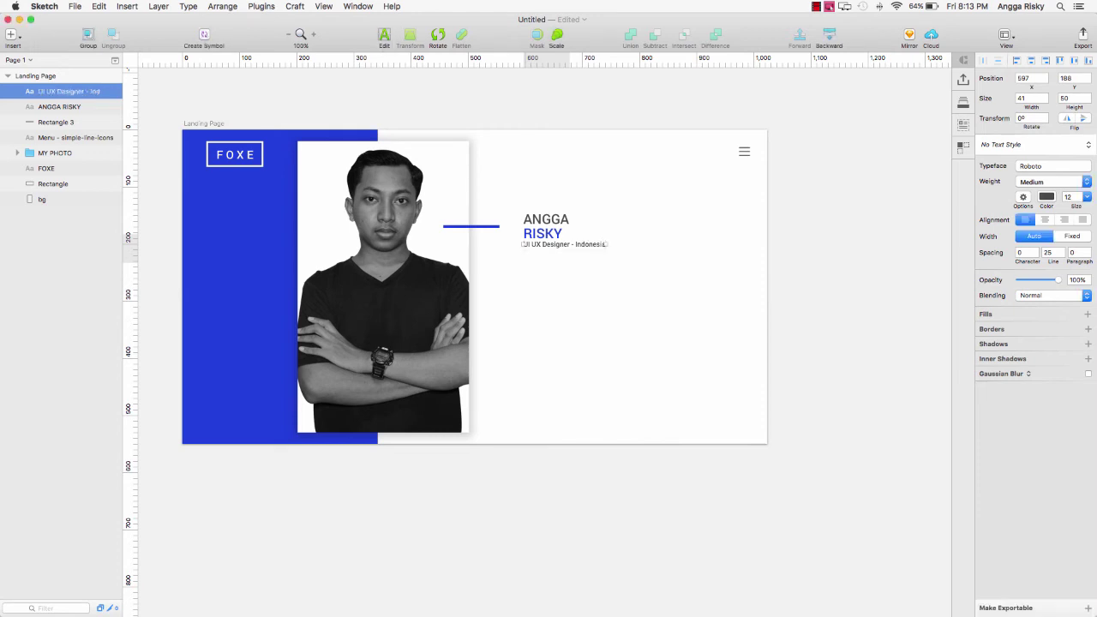
- Nudge the job title line up to Y 182, close beneath the name
key("Up")
key("Up")
key("Up")
key("Up")
key("Up")
key("Up")
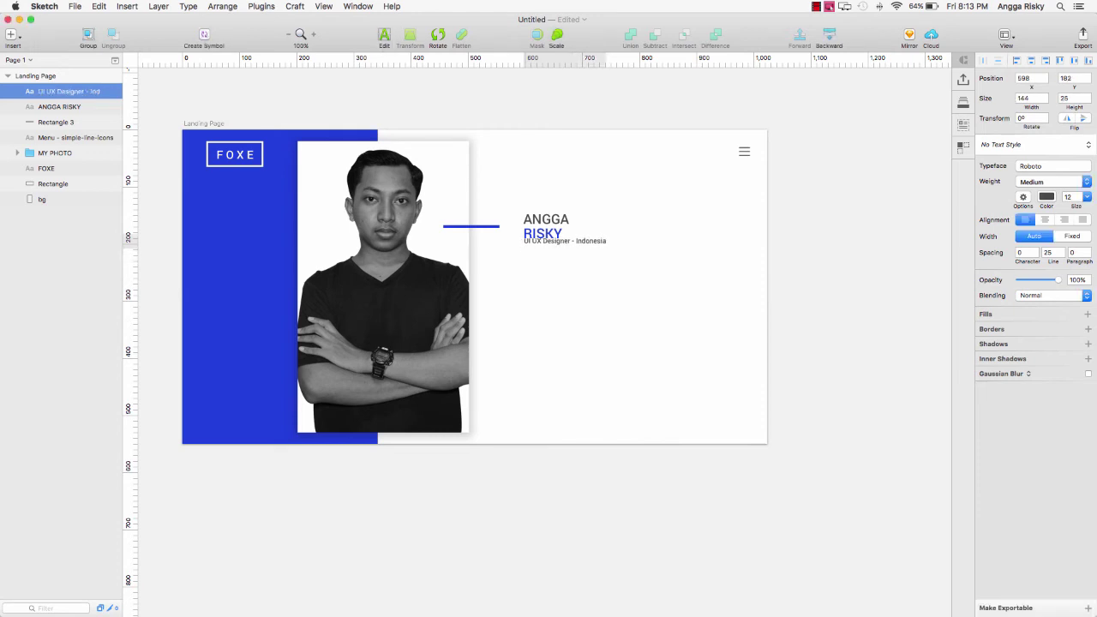
- Move the job title line down to Y 202 to leave a gap beneath the name
key("shift+Down")
key("shift+Down")
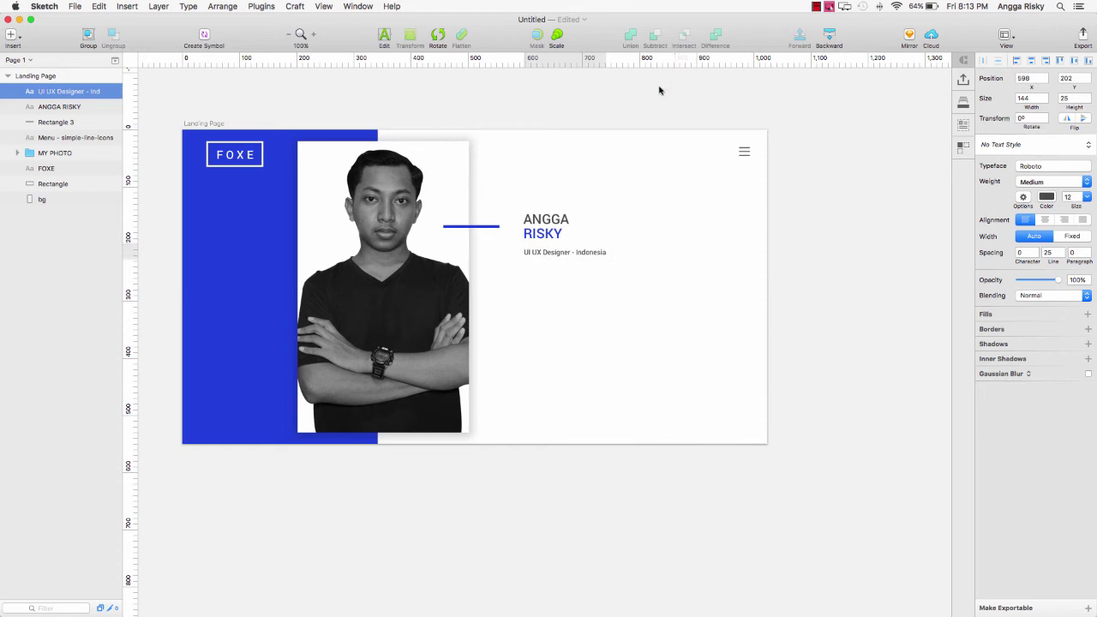
scroll(659, 90, "down", 1)
scroll(656, 90, "down", 3)
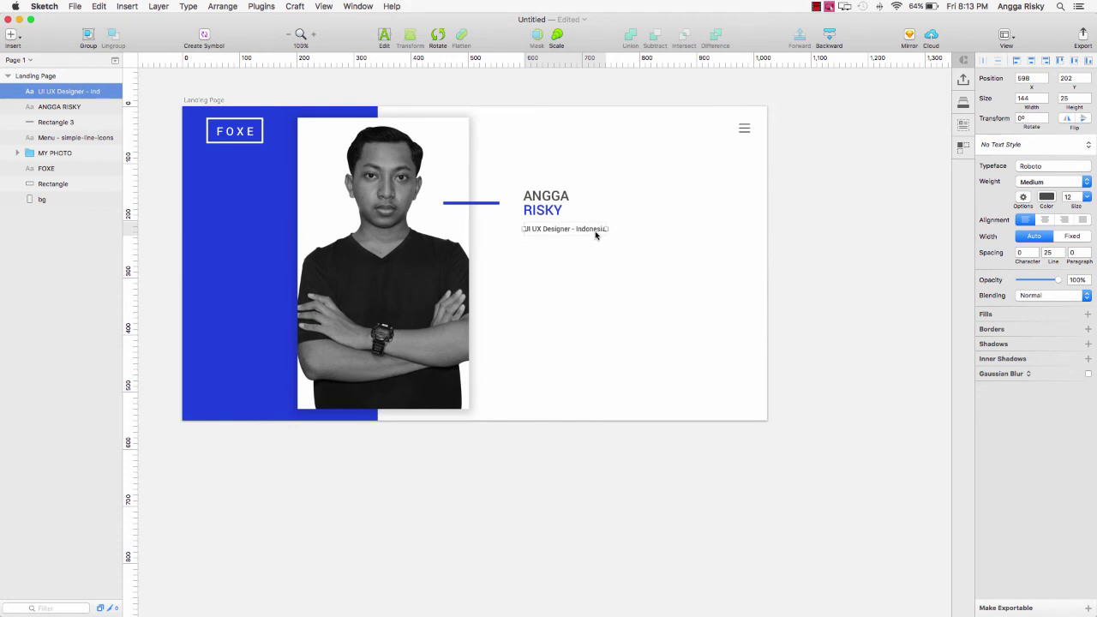
- Duplicate the job title line and move the copy down to Y 241
key("super+c")
key("super+v")
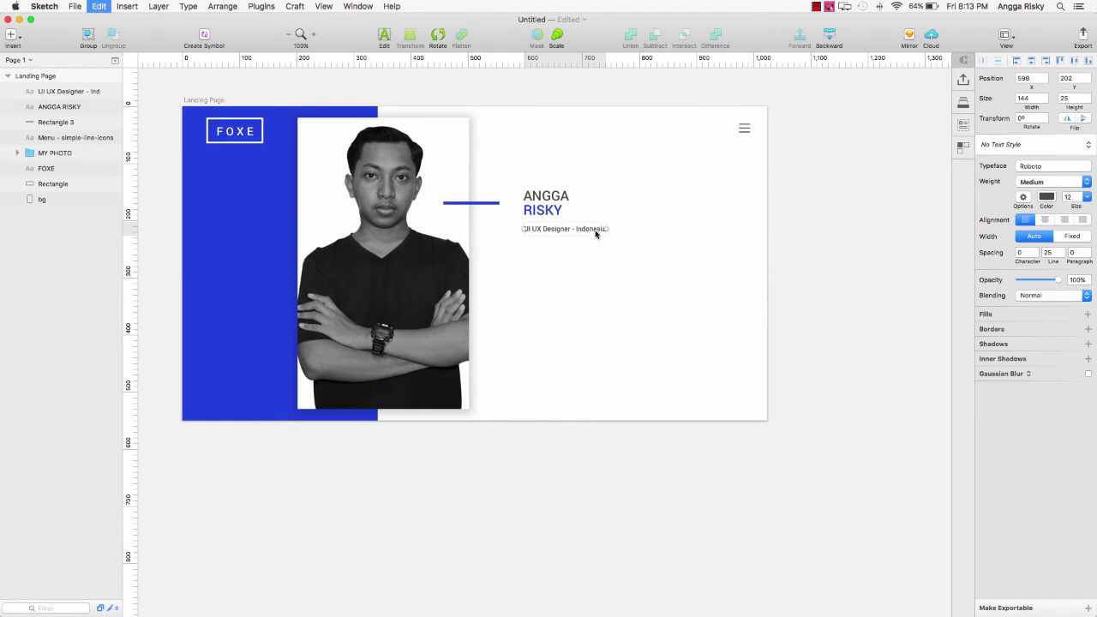
key("shift+Down")
key("shift+Down")
key("shift+Up")
key("Up")
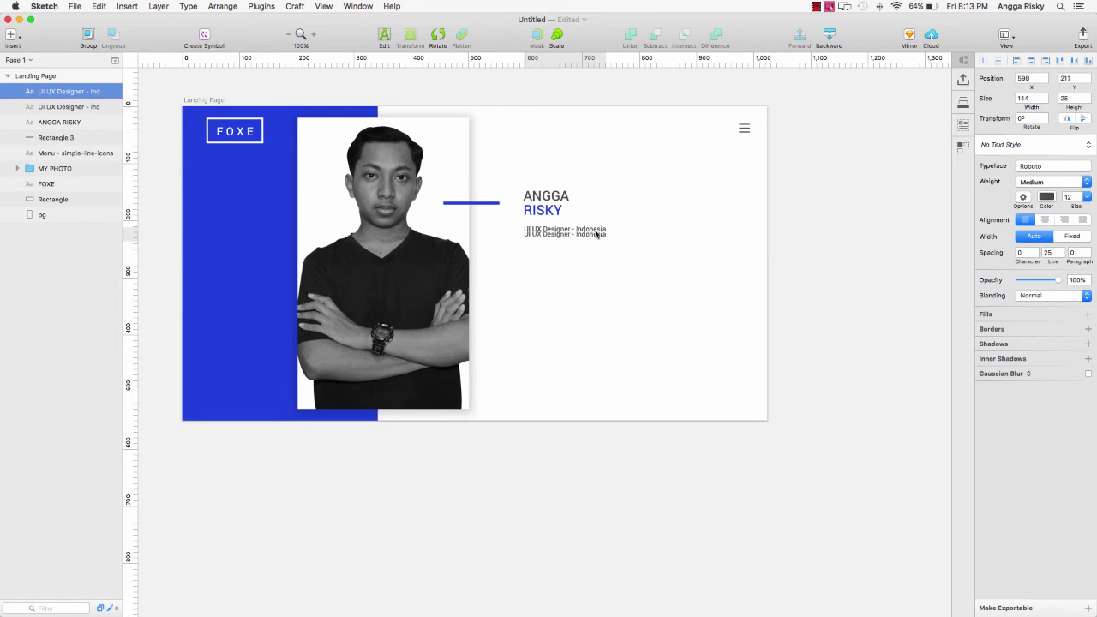
key("shift+Down")
key("shift+Down")
key("shift+Down")
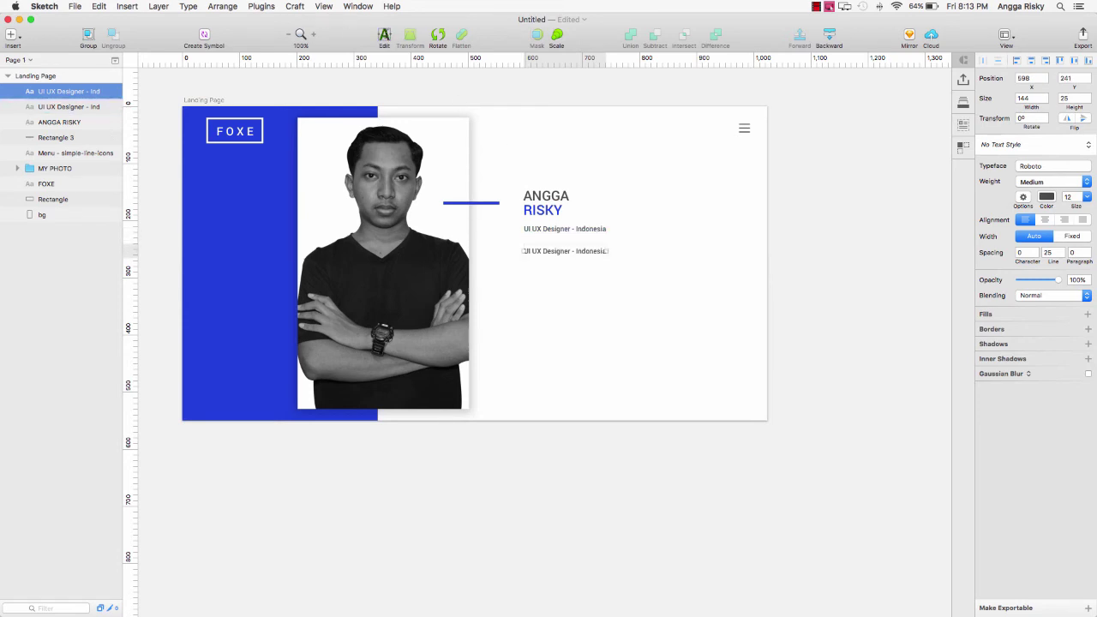
- Replace the copied line's text with a three-line greeting introducing the designer by first name as a UI UX Designer in Indonesia and mentioning Jakarta
left_click(384, 36)
type("Hello Friend,")
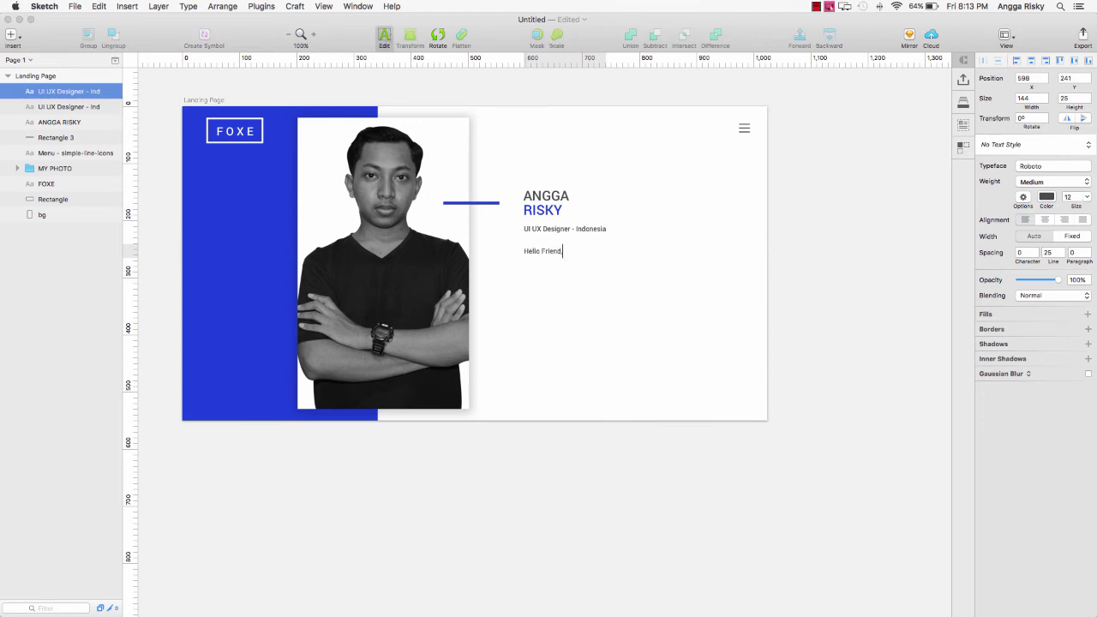
type(" I am Angga and I am working on UI UX Desi")
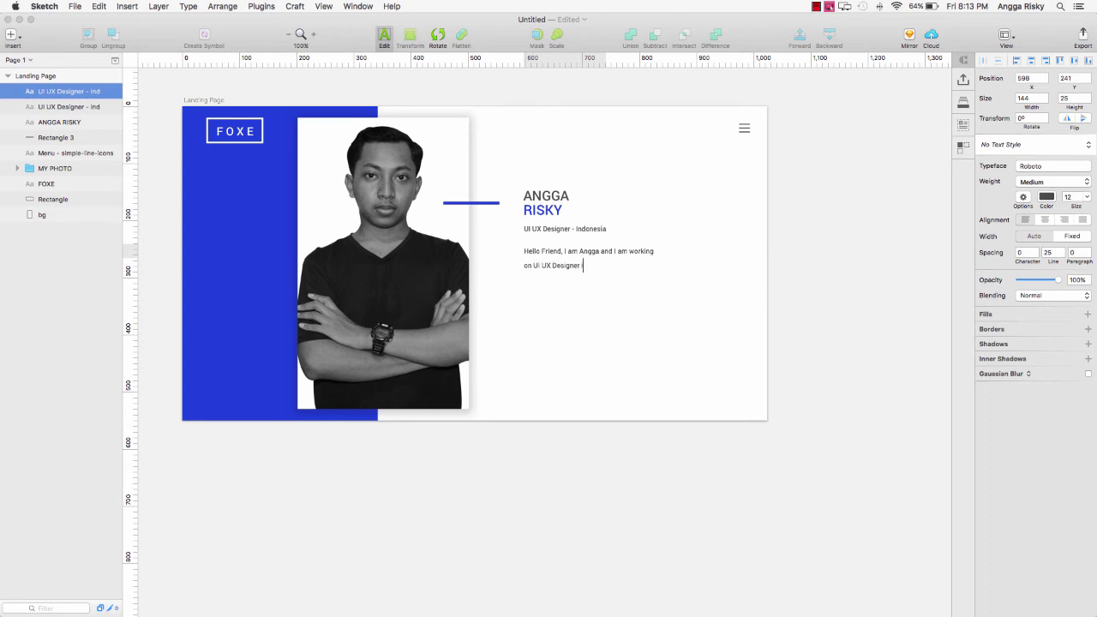
type("gner in Indone")
type("ndonesia.")
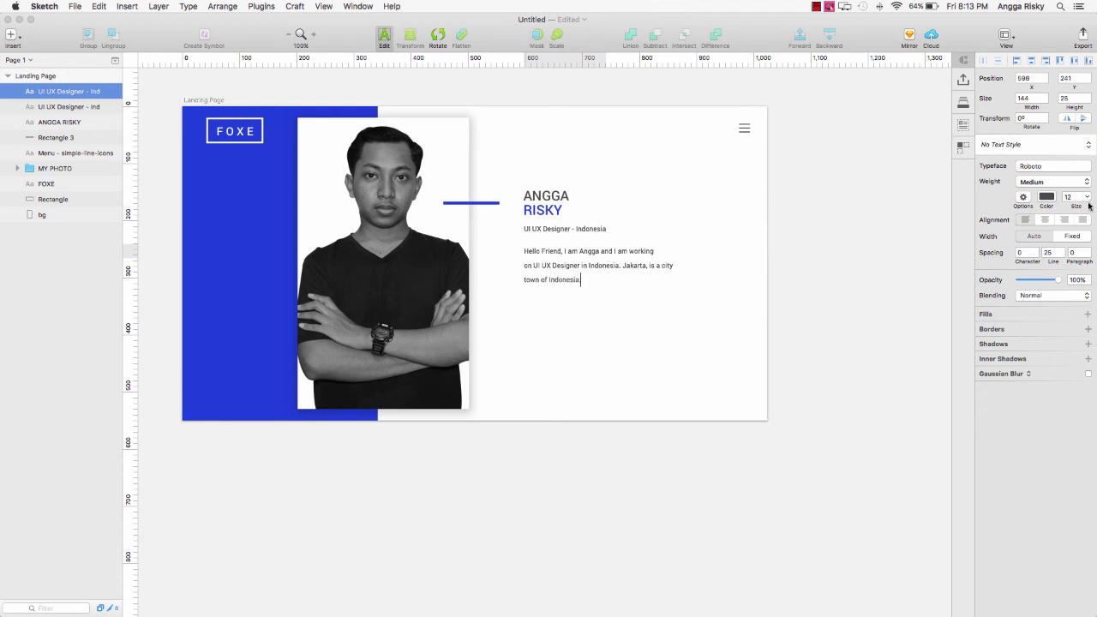
key("Escape")
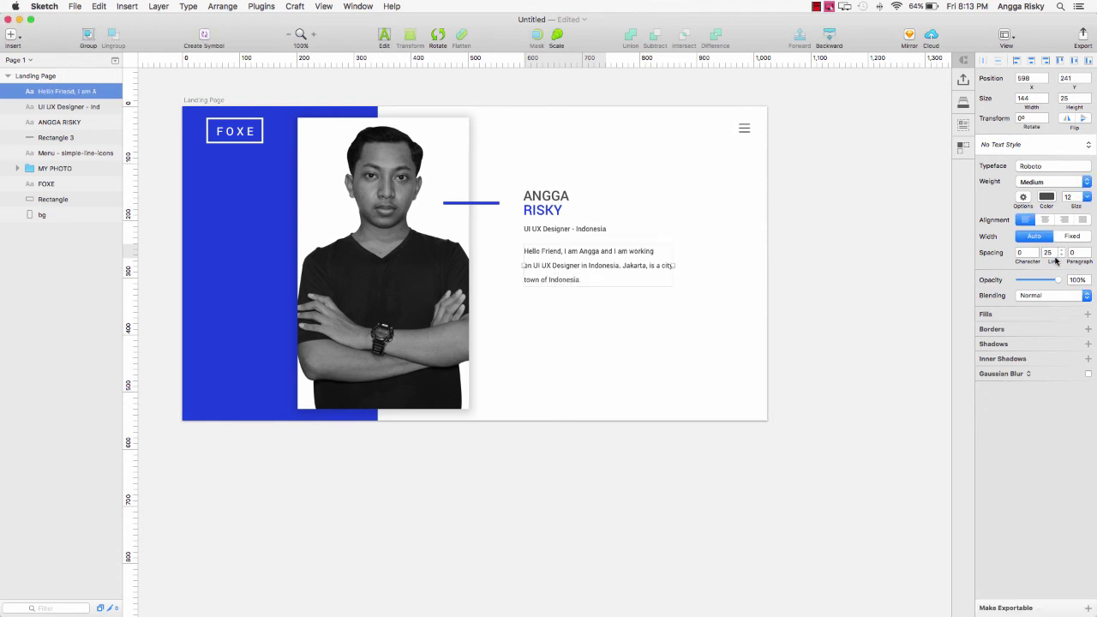
- Set the introduction paragraph's line spacing to 18, trying 20 first
left_click(1047, 252)
type("20")
key("Return")
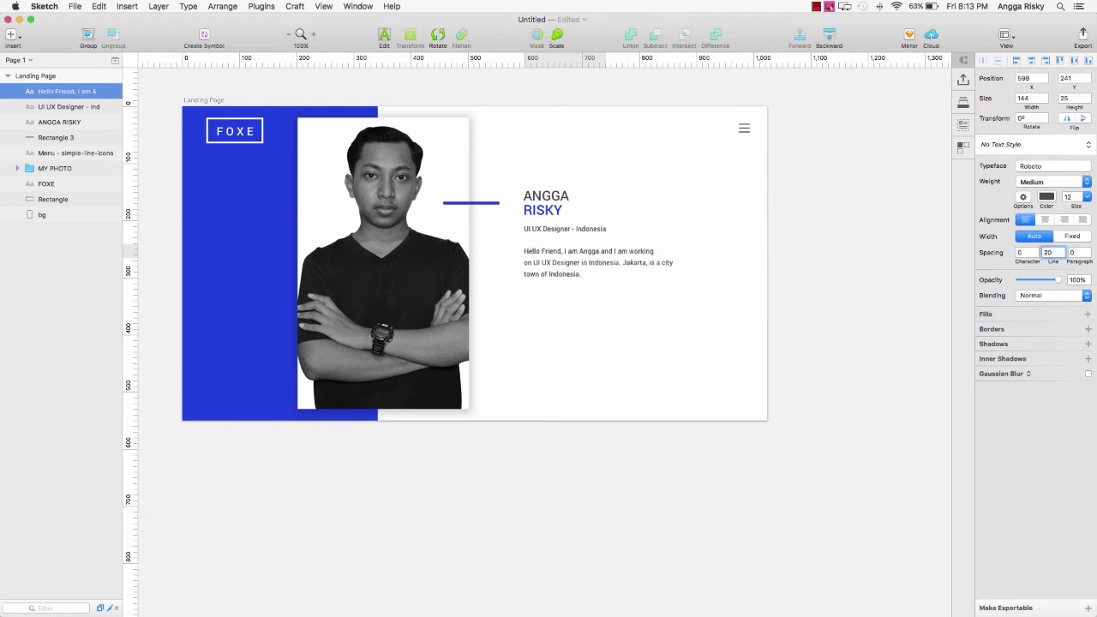
type("18")
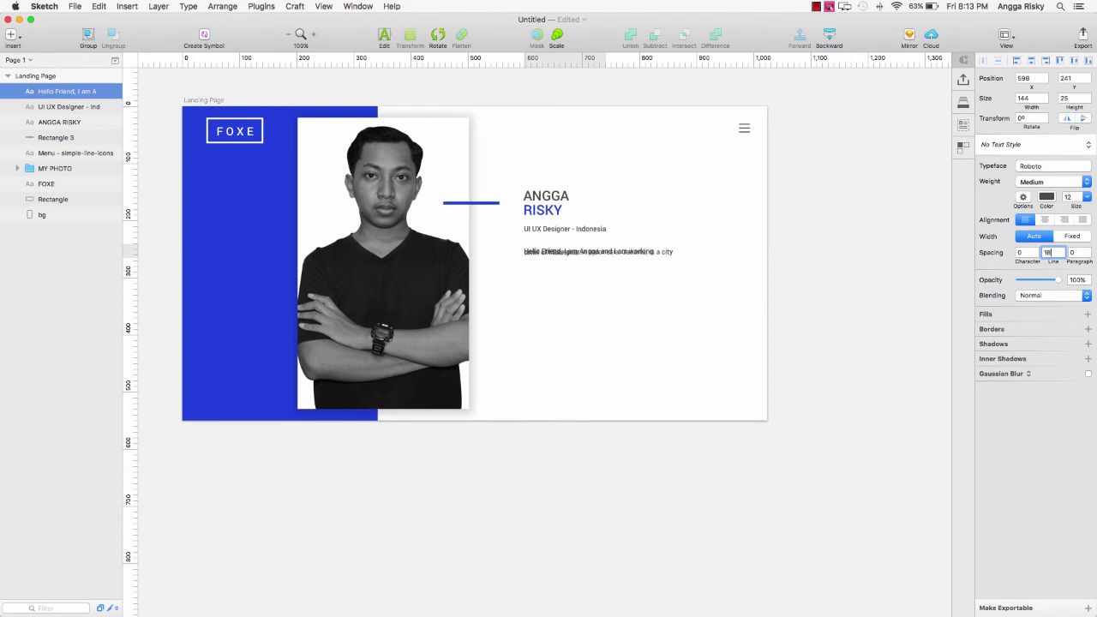
key("Return")
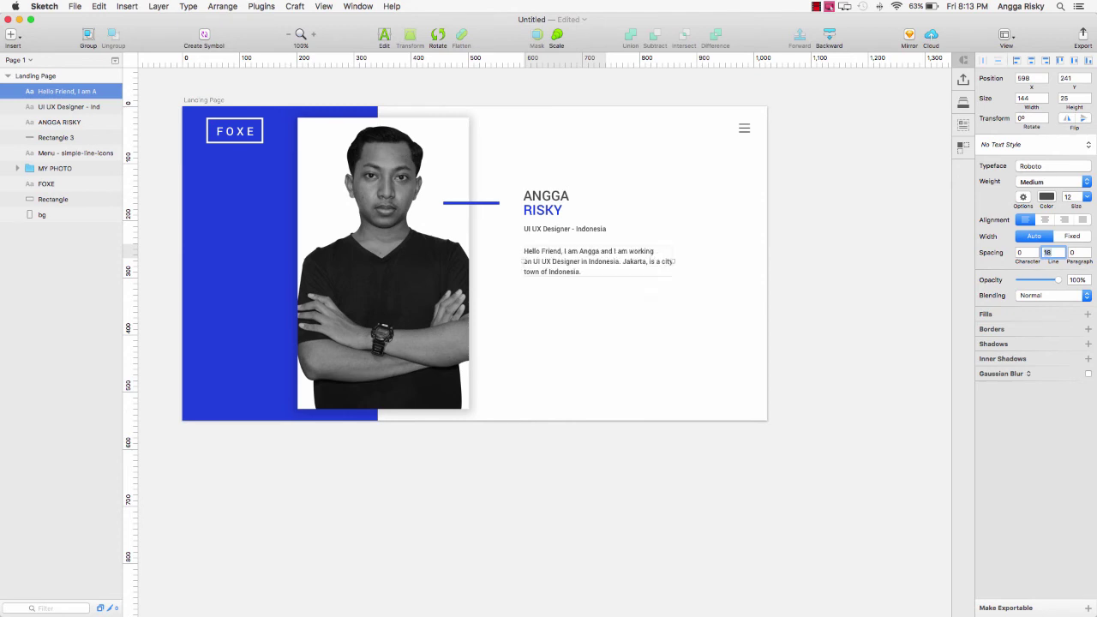
left_click(796, 232)
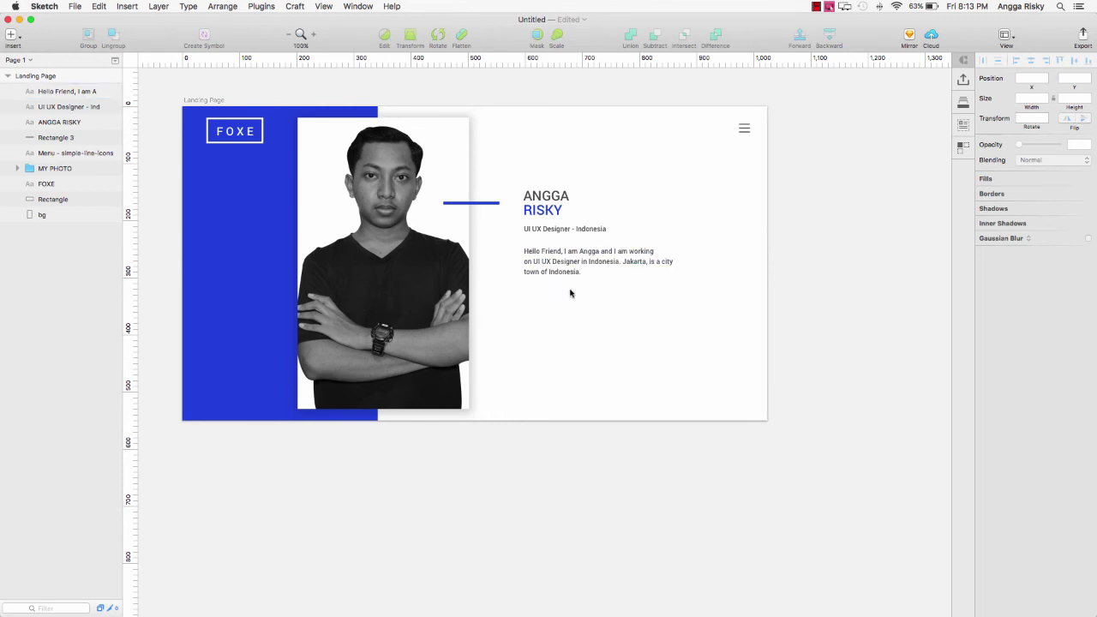
scroll(570, 293, "left", 1)
scroll(569, 293, "left", 2)
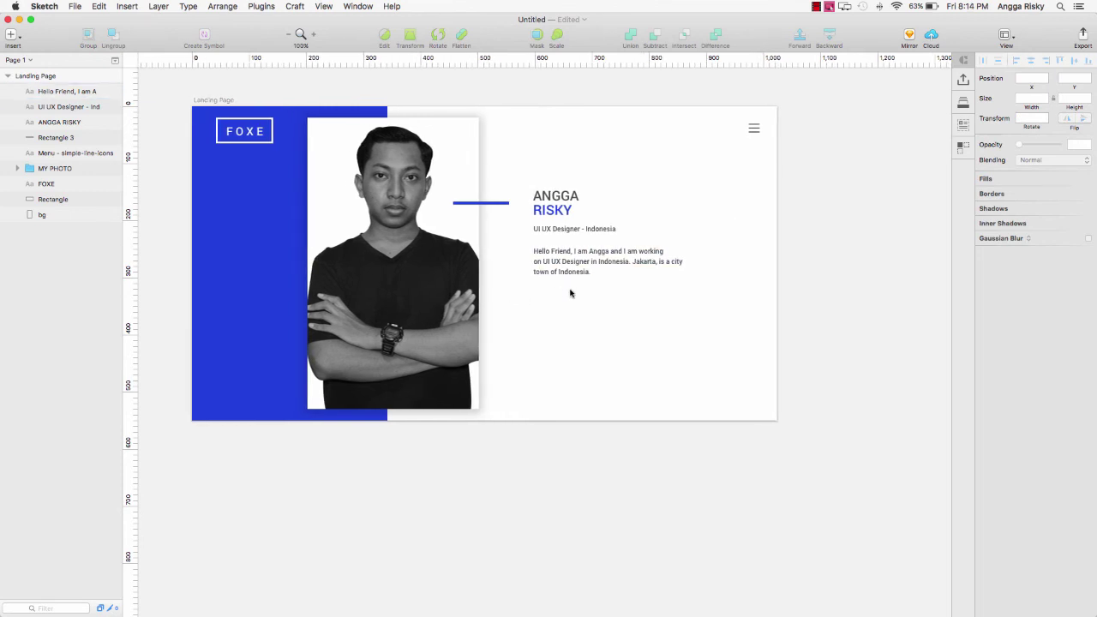
scroll(570, 293, "right", 1)
scroll(569, 293, "right", 2)
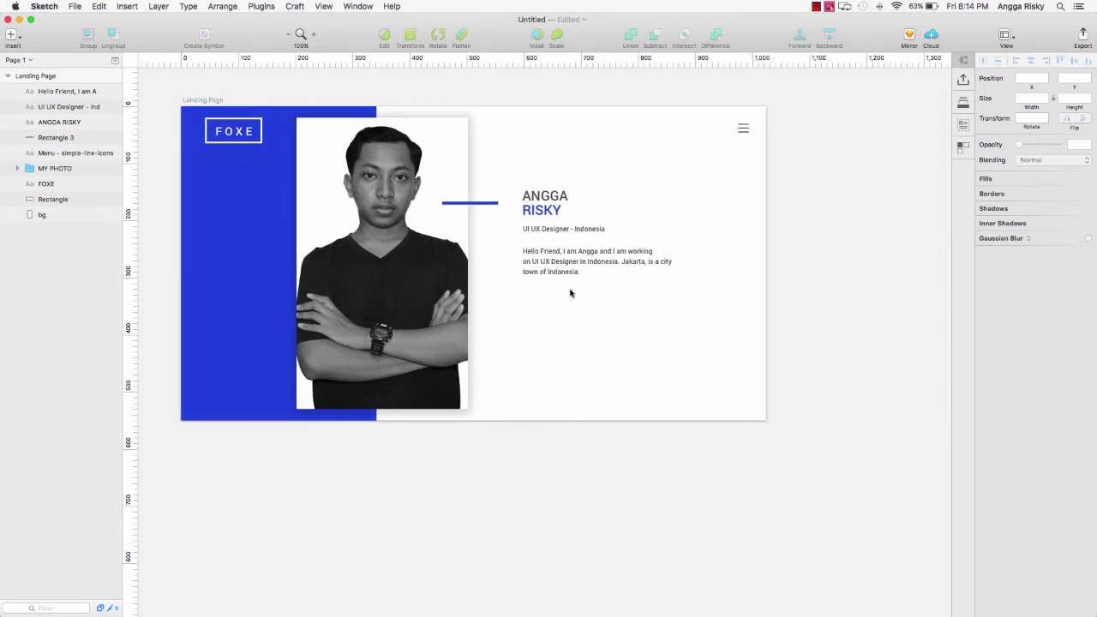
scroll(570, 294, "right", 1)
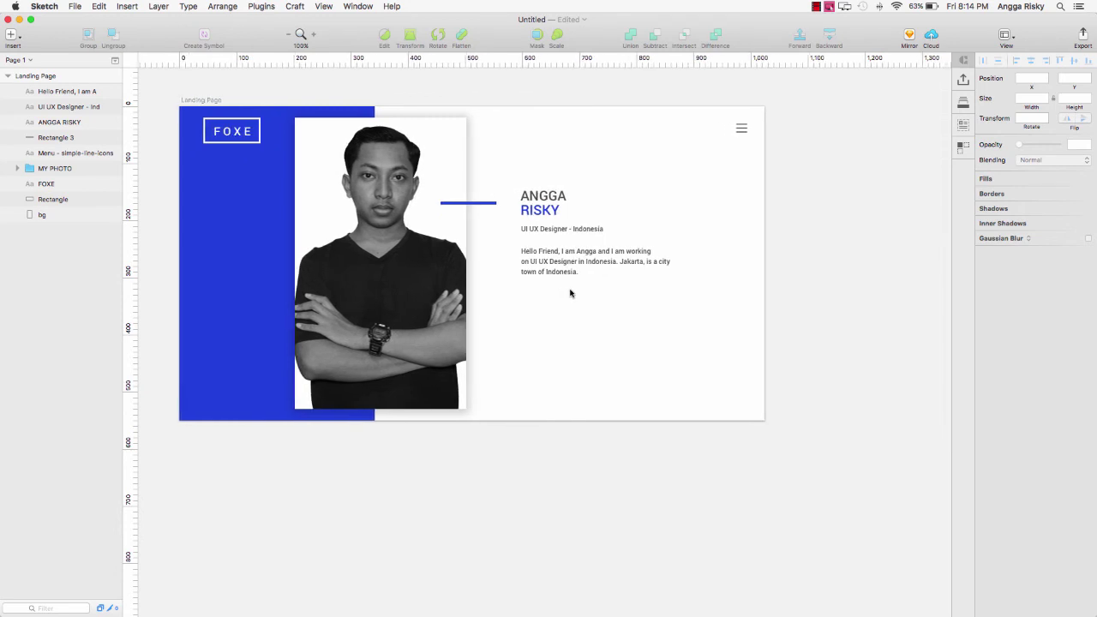
- Draw a rounded rectangle of about 138 x 39 px at X 598, Y 250 over the introduction paragraph
left_click(14, 38)
mouse_move(86, 84)
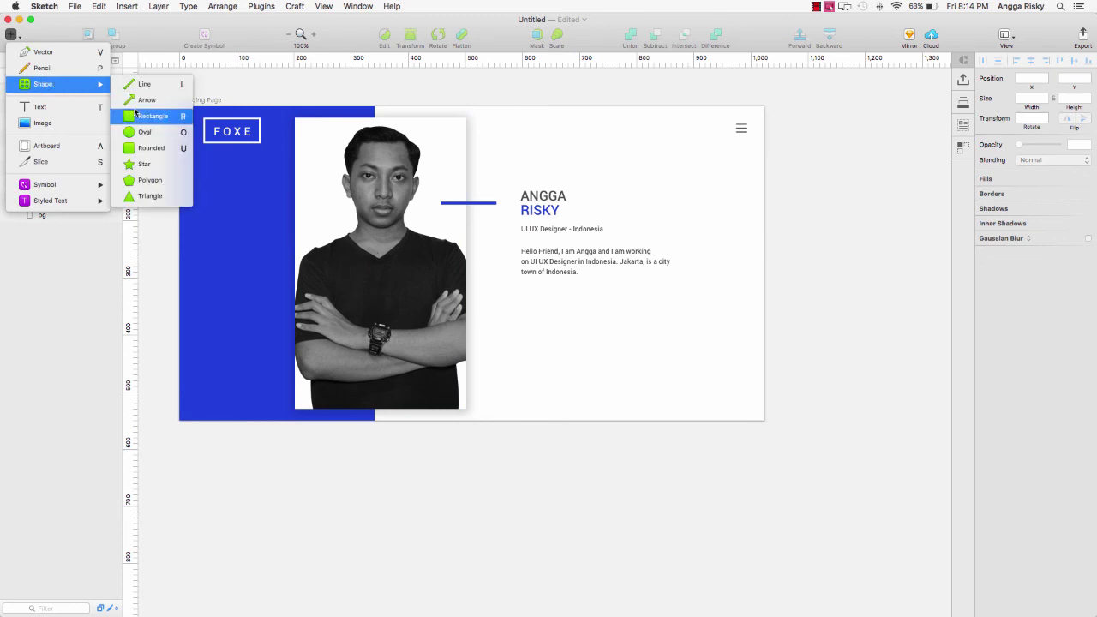
left_click(160, 148)
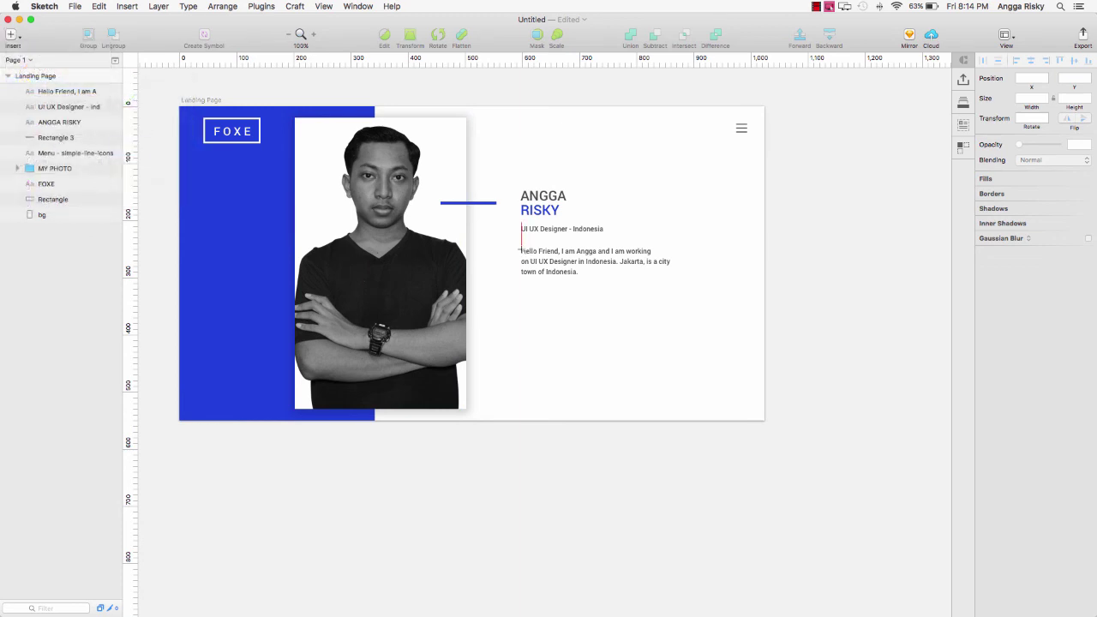
left_click_drag(521, 250, 599, 273)
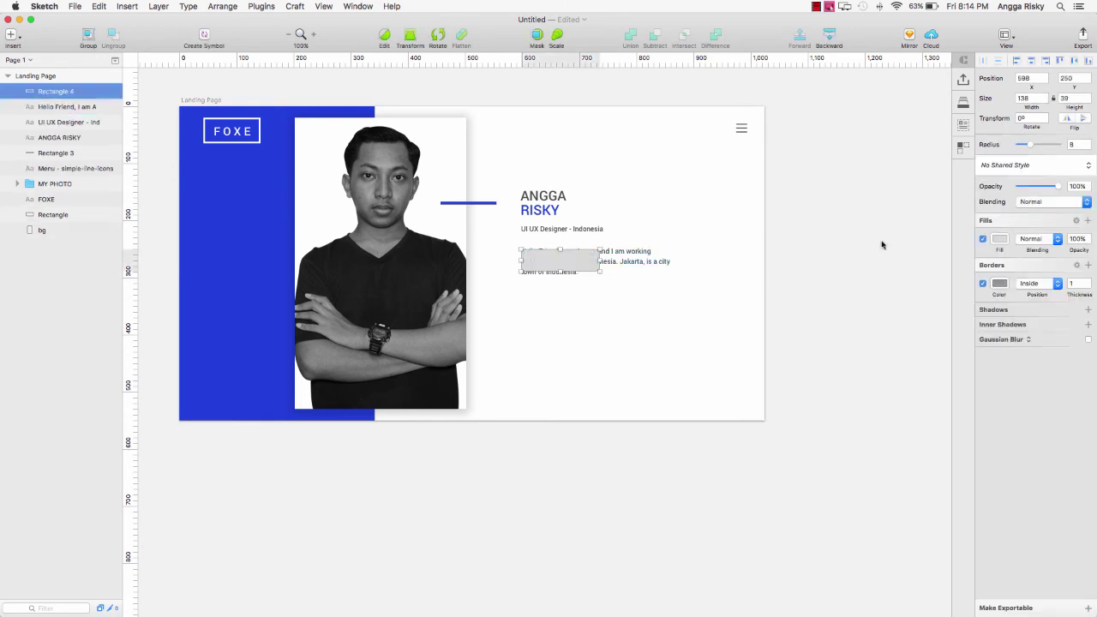
- Set the rounded rectangle's corner radius to 30 and turn off its border
left_click(1073, 144)
type("30")
key("Return")
key("Escape")
left_click(982, 284)
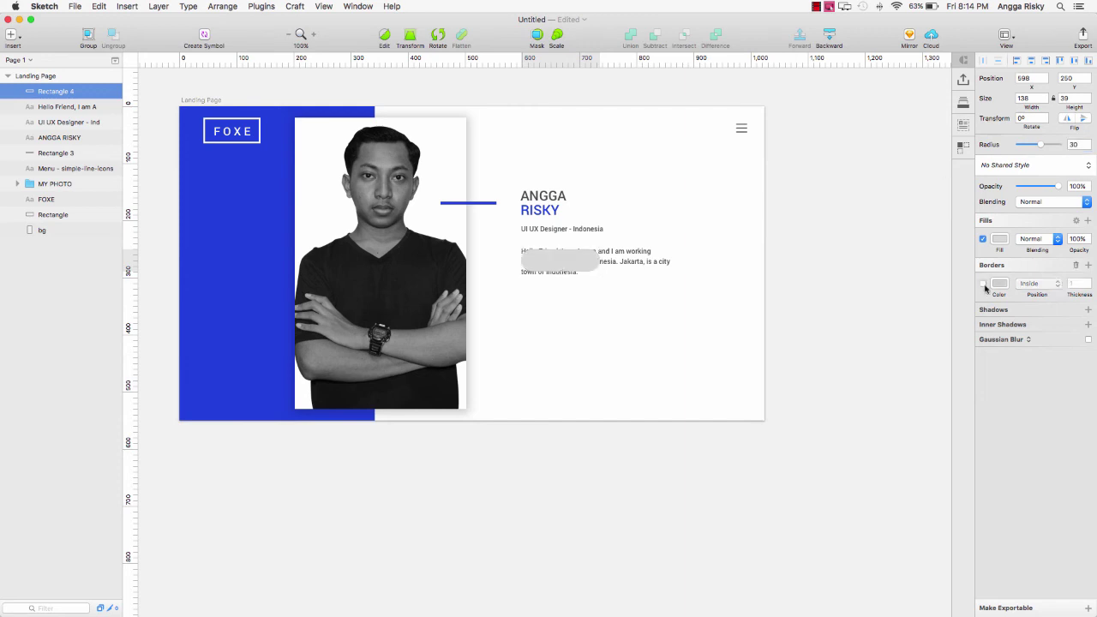
- Fill the rounded rectangle with the blue sampled from the side panel
left_click(999, 239)
left_click(985, 368)
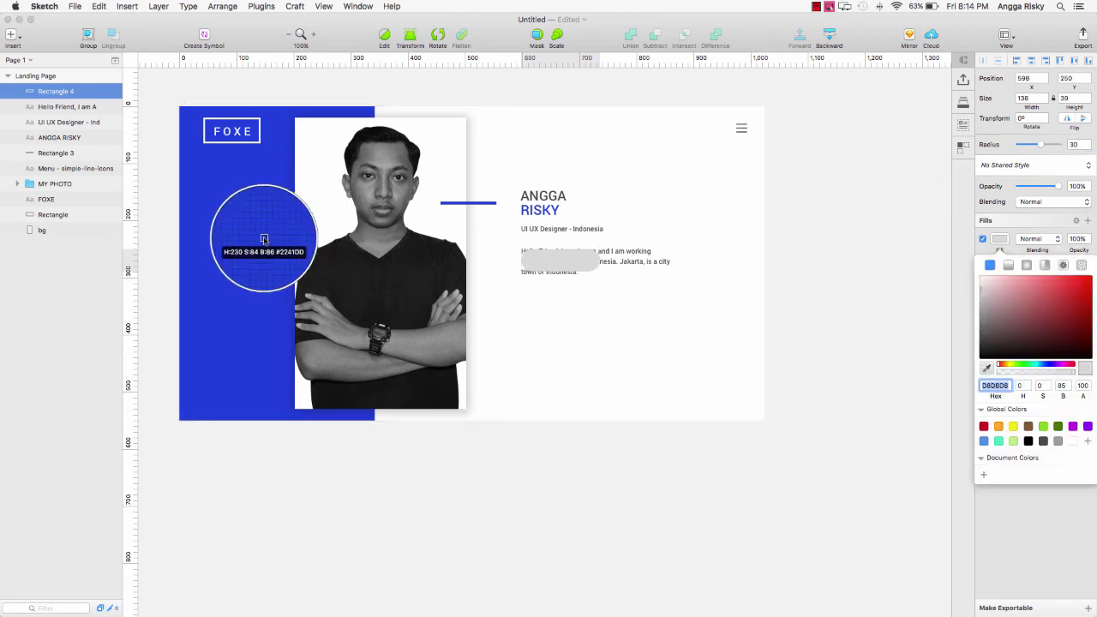
left_click(265, 245)
left_click(807, 196)
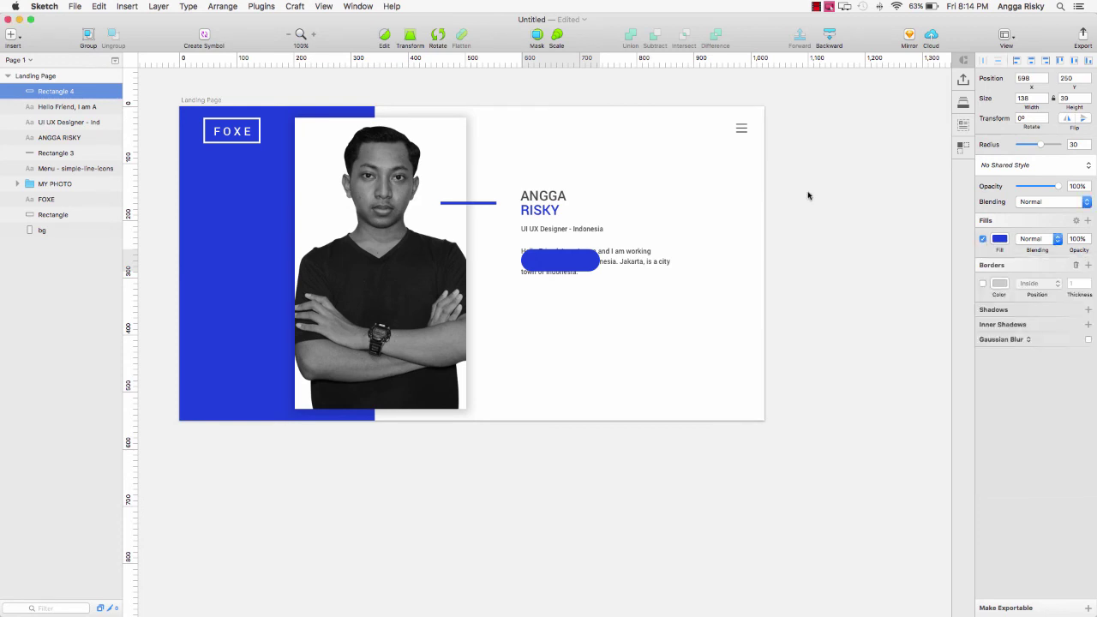
- Move the blue rounded button down to Y 324, clear of the introduction paragraph
key("shift+Down")
key("shift+Down")
key("shift+Down")
key("shift+Down")
key("Down")
key("Down")
key("Down")
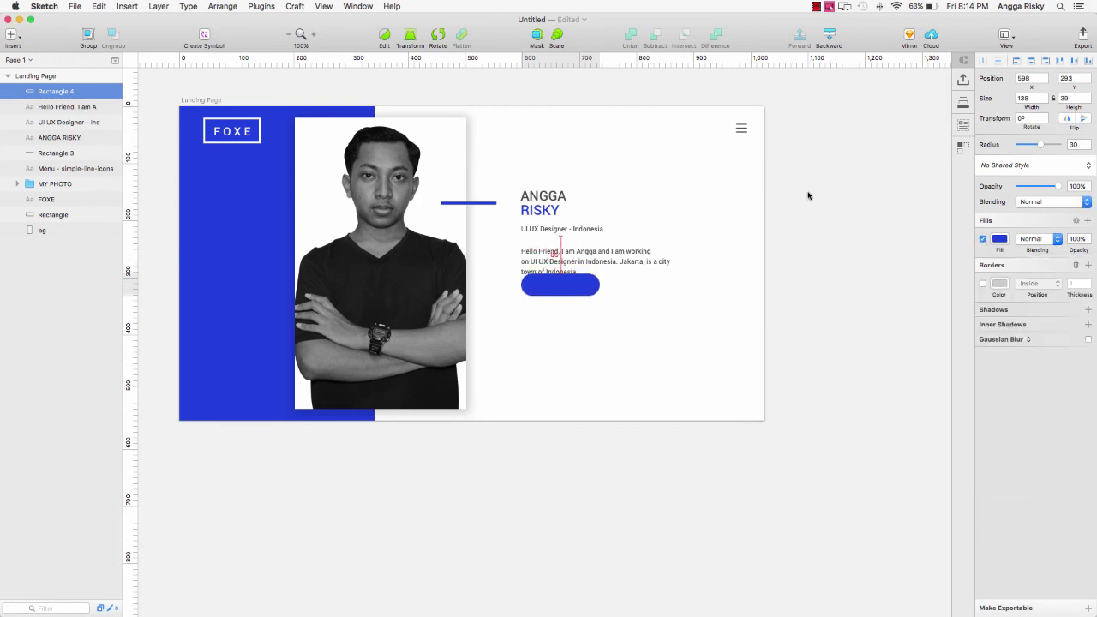
key("Down")
key("shift+Down")
key("shift+Down")
key("shift+Down")
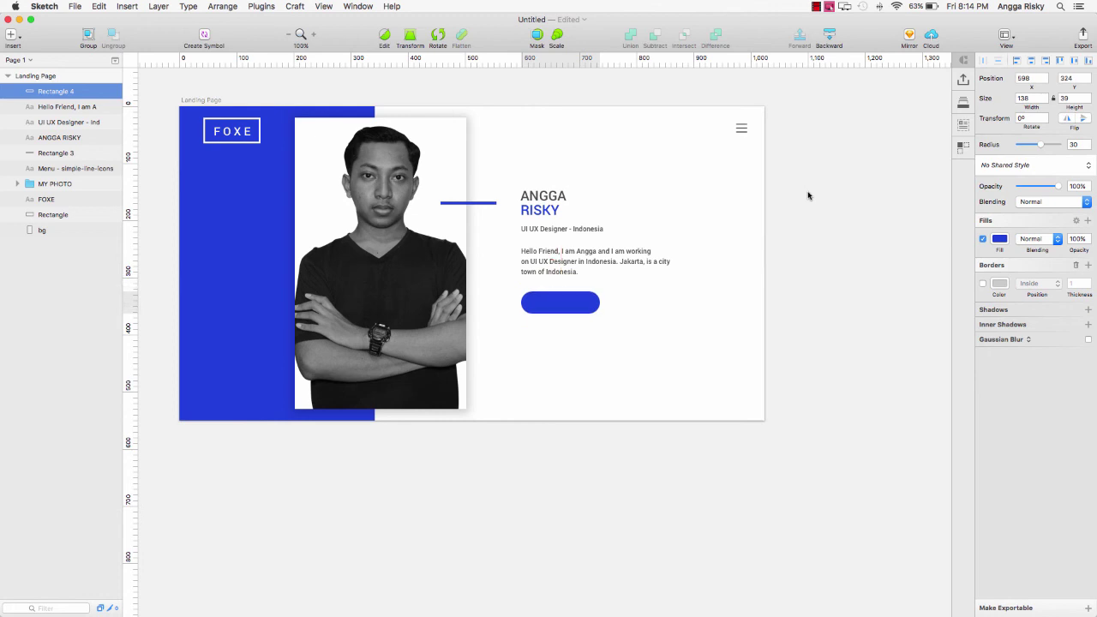
scroll(807, 196, "right", 2)
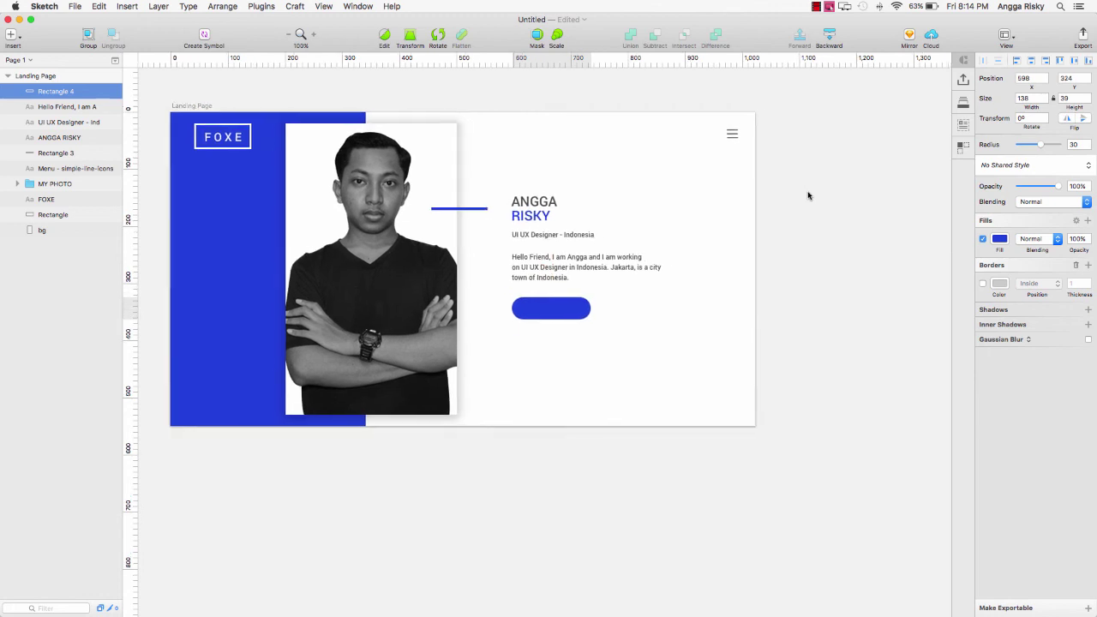
- Duplicate the introduction paragraph, place the copy at X 612, Y 324 over the button, and bring it above the button layer
right_click(532, 273)
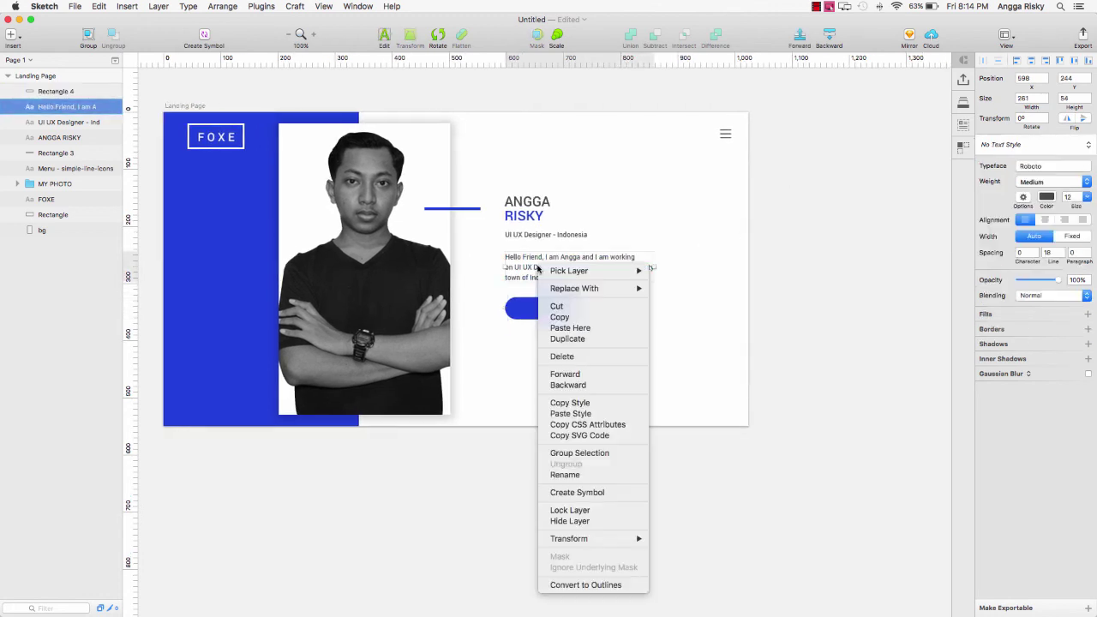
left_click(588, 337)
key("super+d")
left_click_drag(549, 277, 557, 323)
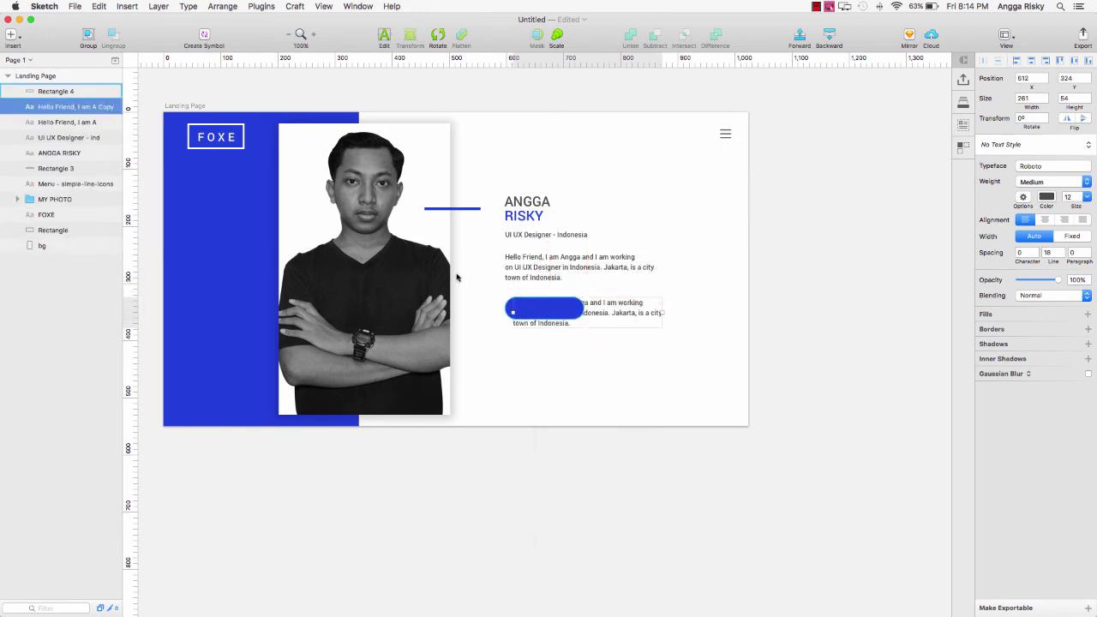
left_click_drag(37, 107, 36, 84)
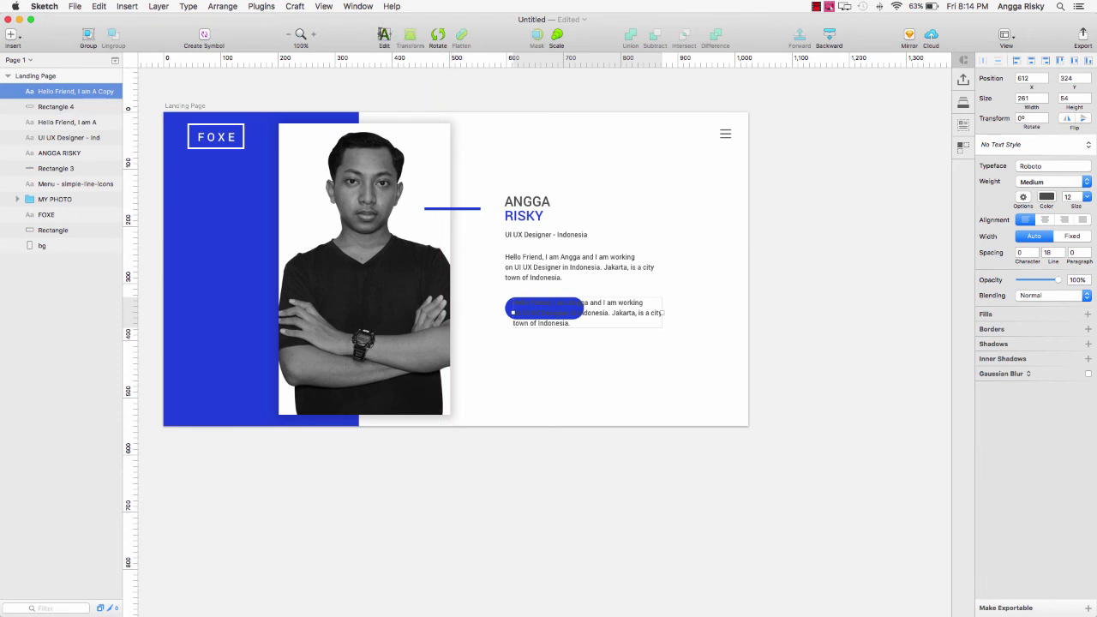
- Replace the duplicated paragraph's text with "PORTFOLIO"
left_click(384, 36)
type("Se")
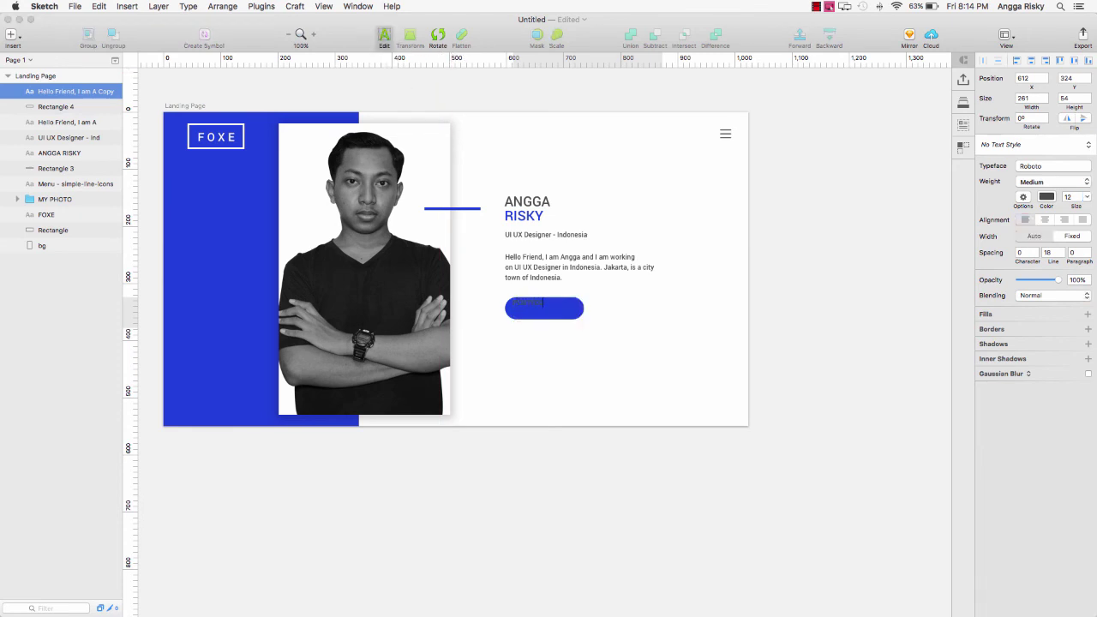
key("Escape")
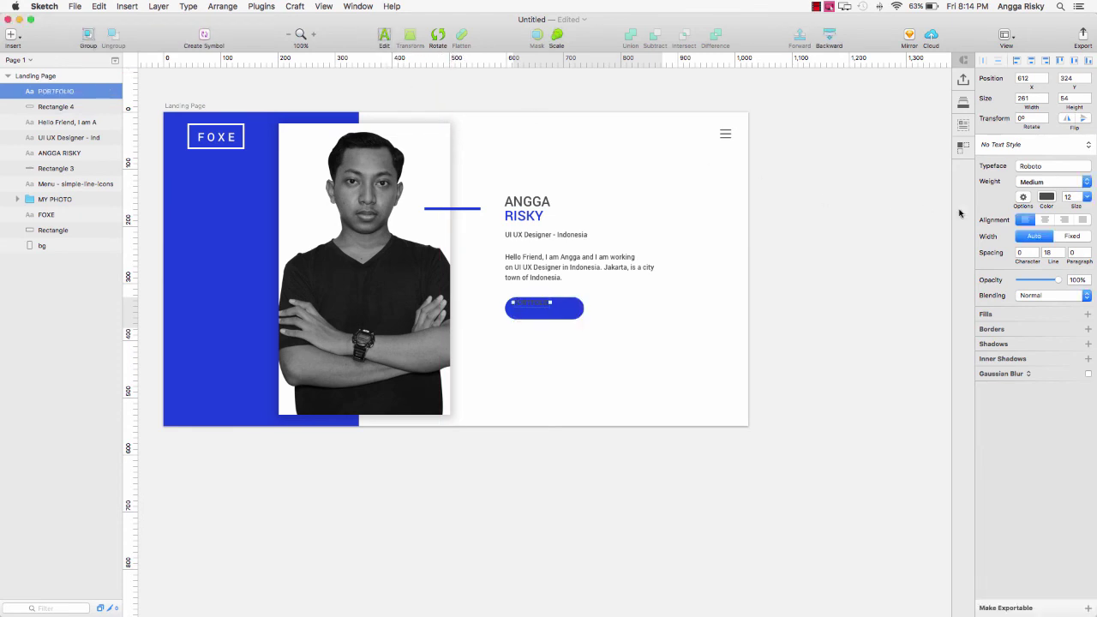
- Colour the PORTFOLIO label white (FFFFFF) and set its font size to 16
left_click(1046, 196)
left_click_drag(999, 261, 957, 203)
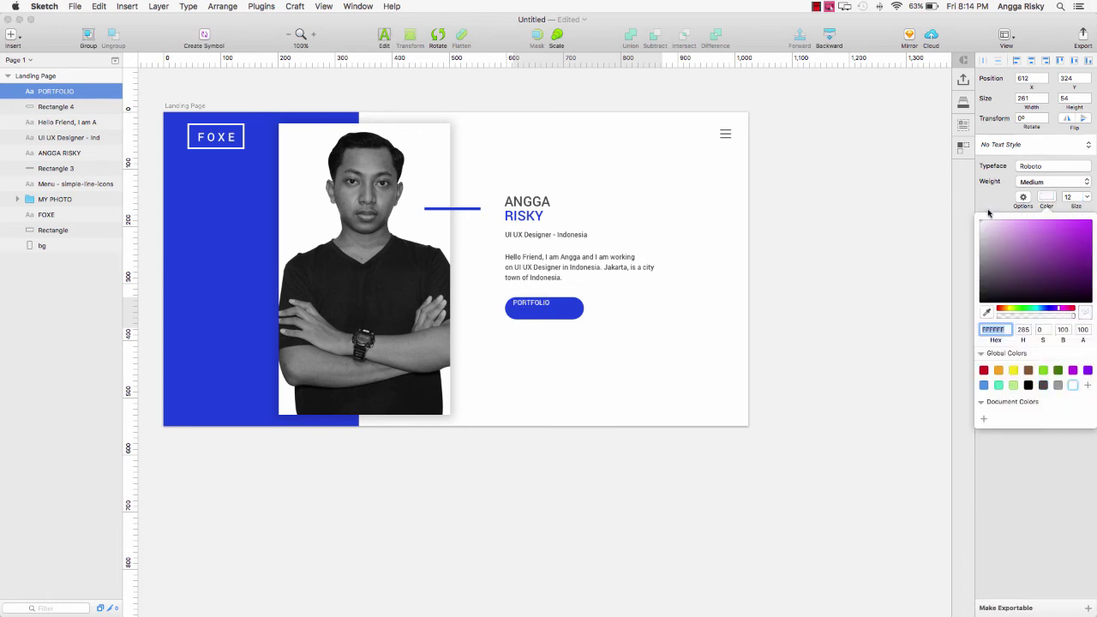
left_click(1047, 201)
left_click(1087, 197)
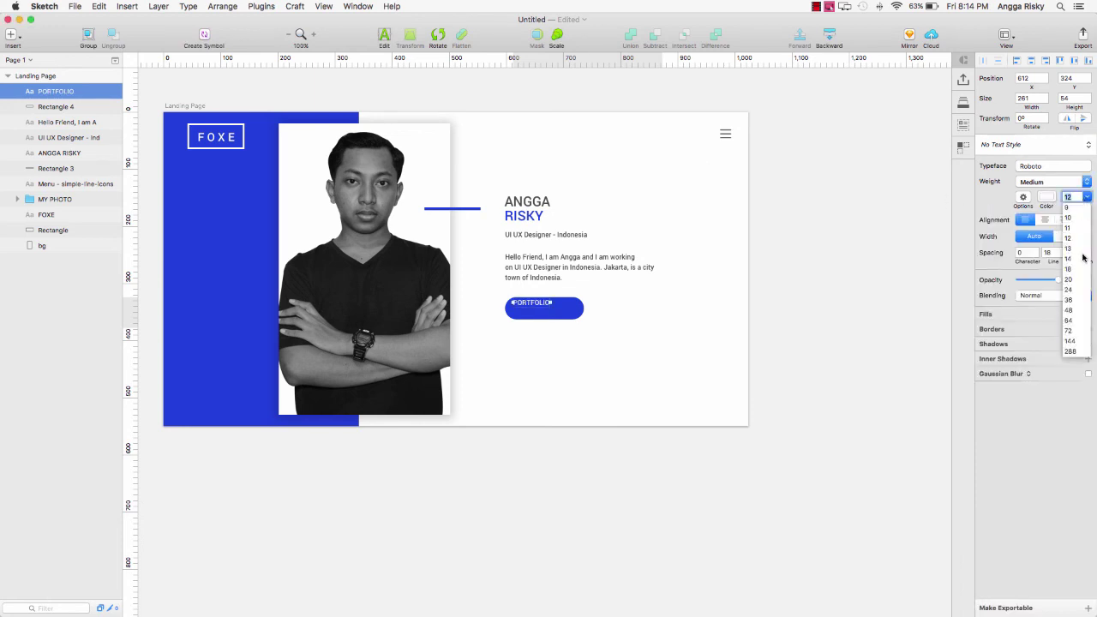
left_click(1072, 271)
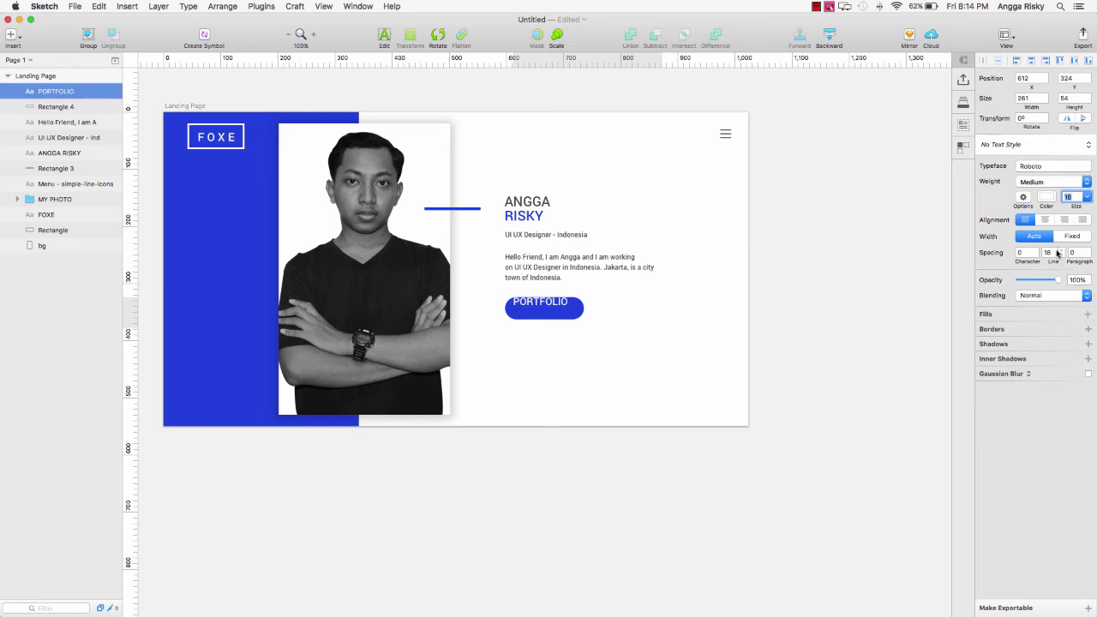
type("16")
key("Return")
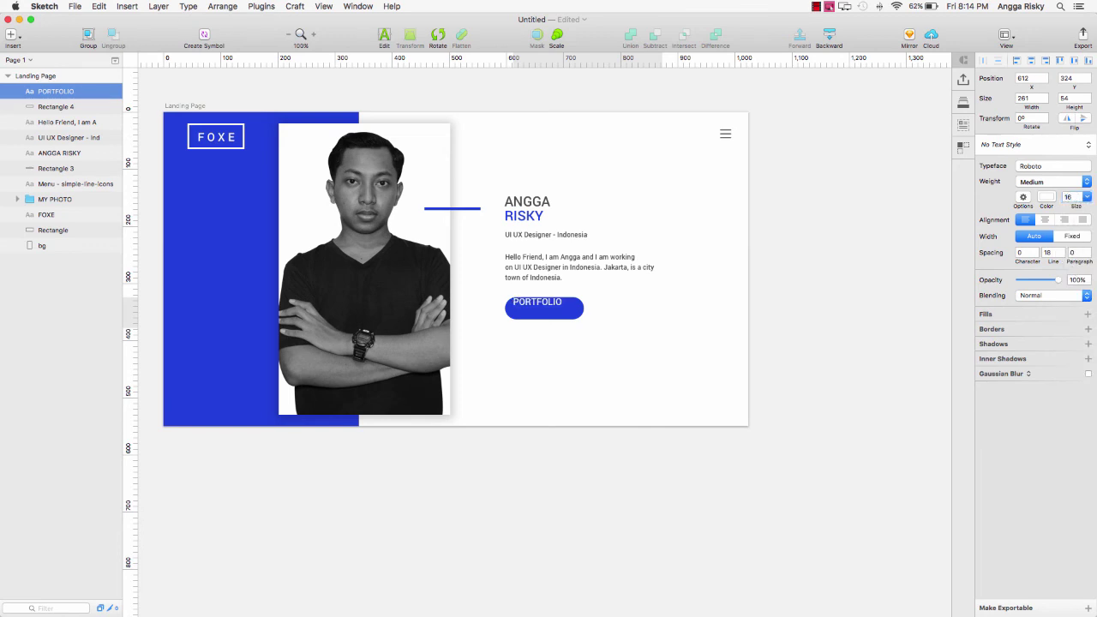
- Set the PORTFOLIO label's character spacing to 5 and nudge it to X 611, Y 334 inside the button
left_click(1023, 251)
type("20")
key("BackSpace")
key("BackSpace")
type("10")
key("BackSpace")
key("BackSpace")
key("Down")
key("Up")
key("Return")
key("Left")
key("Down")
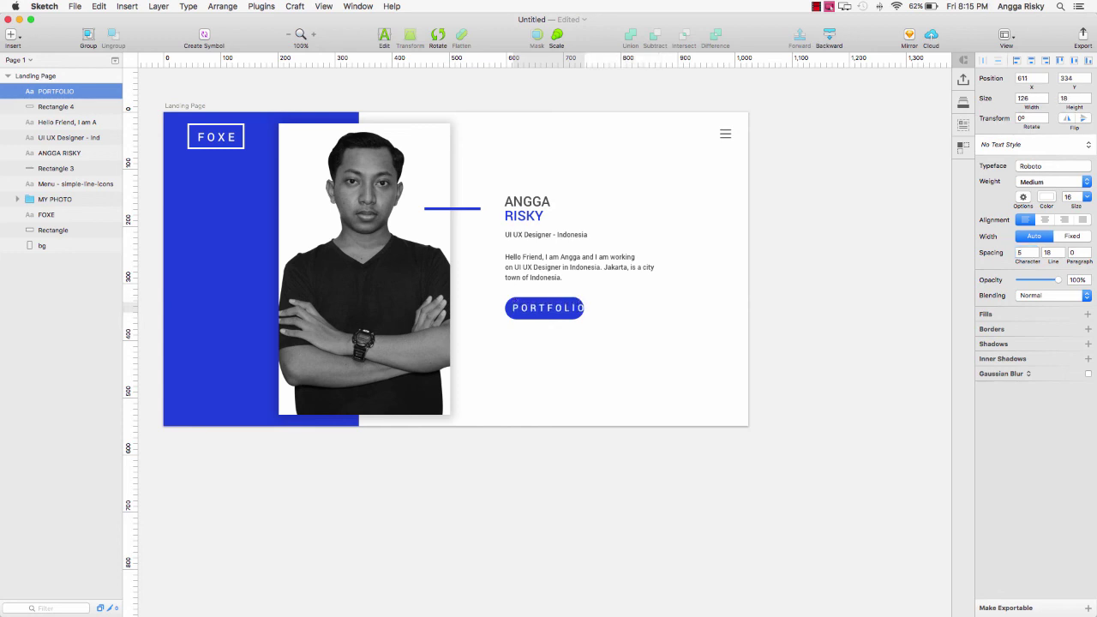
- Set the PORTFOLIO label's font size to 14 and centre it on the blue button
left_click(1075, 198)
type("14")
key("Return")
left_click(56, 107, "shift")
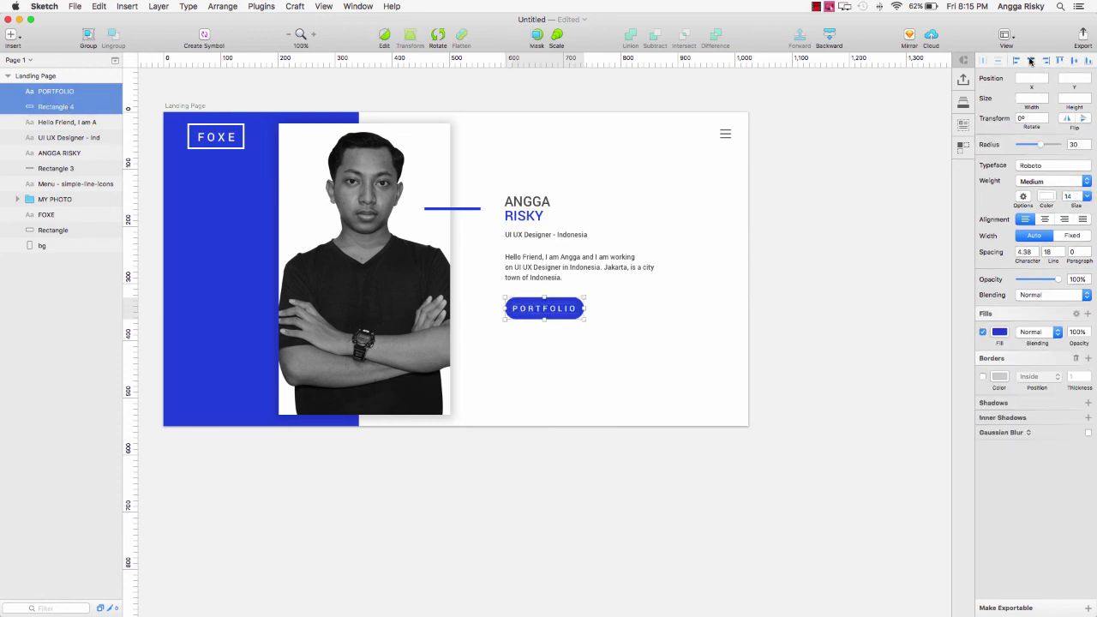
left_click(802, 182)
scroll(801, 181, "right", 2)
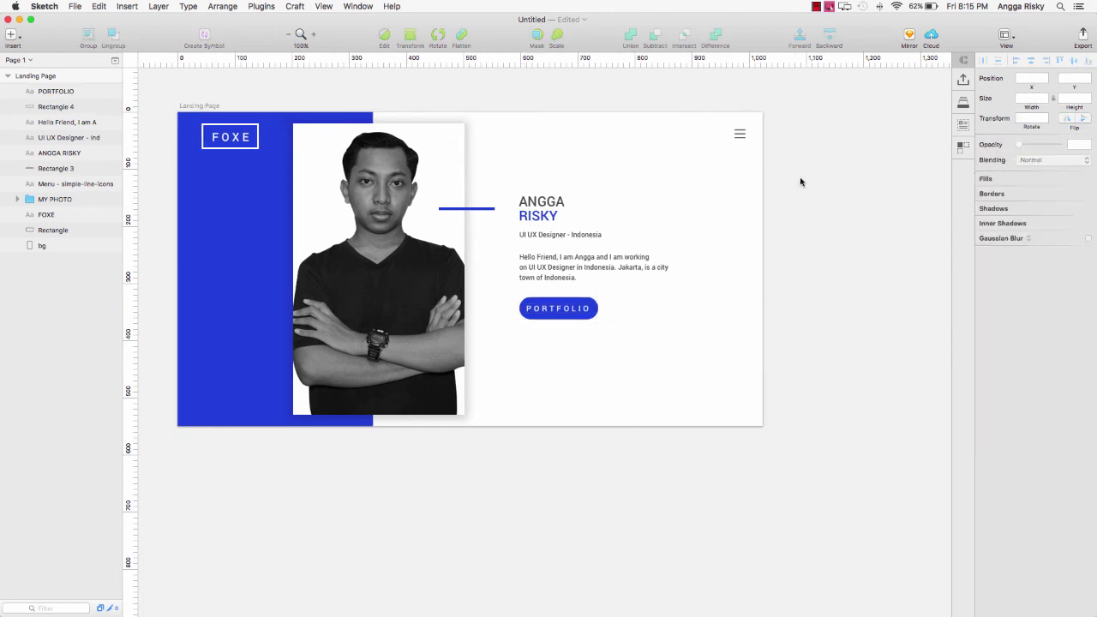
- Set the PORTFOLIO label's character spacing to 3 and nudge it to X 620, Y 334 inside the button
left_click(548, 310)
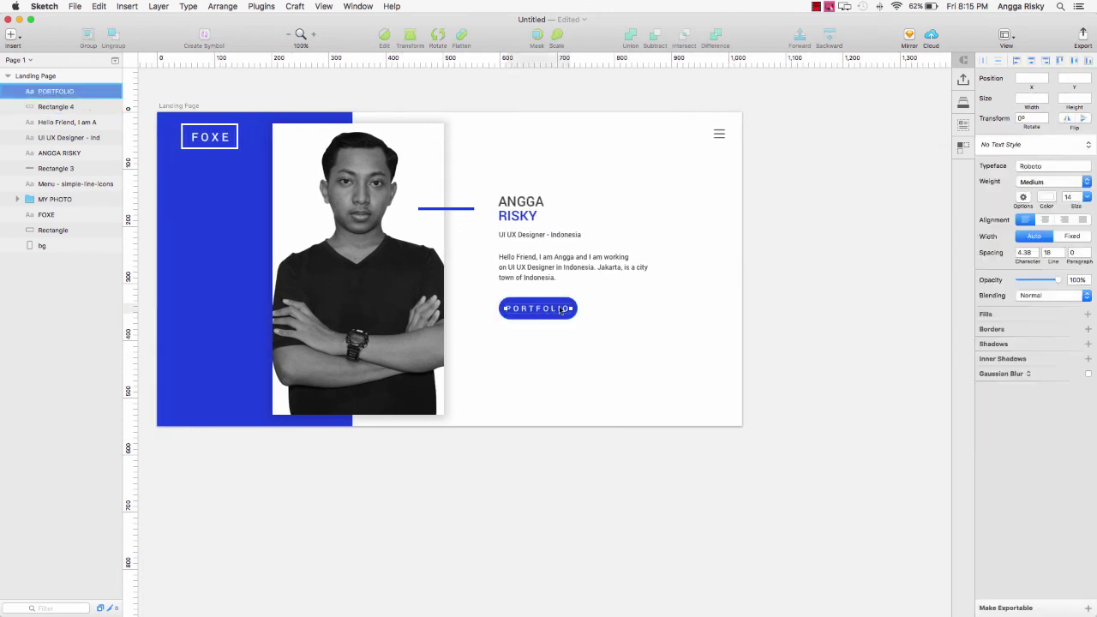
left_click(1025, 251)
type("2")
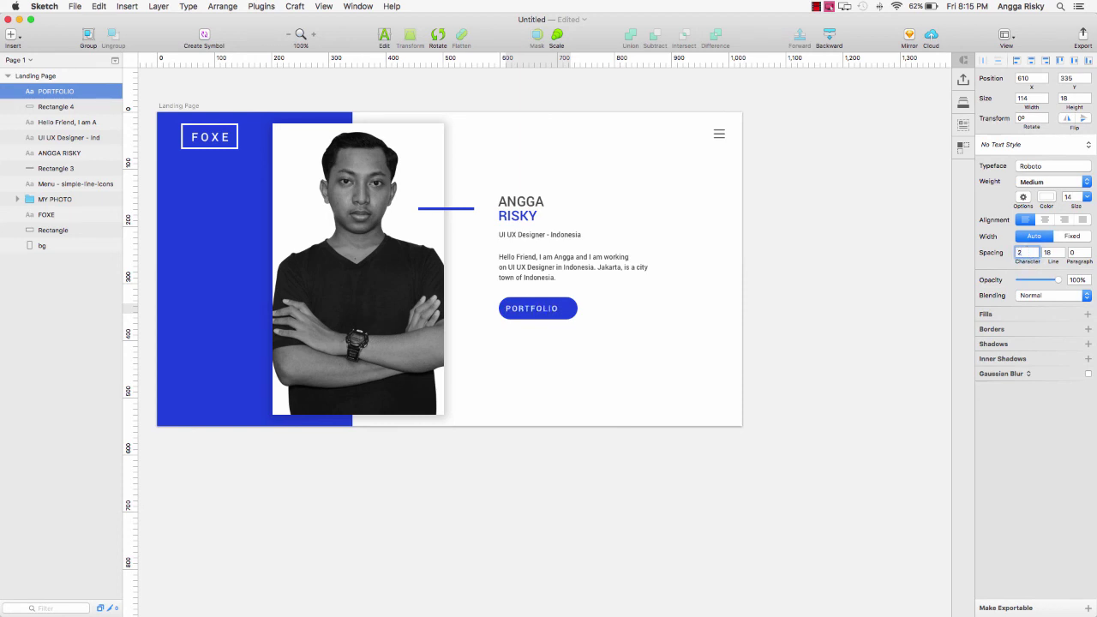
key("Up")
key("Return")
key("shift+Right")
key("Up")
key("Up")
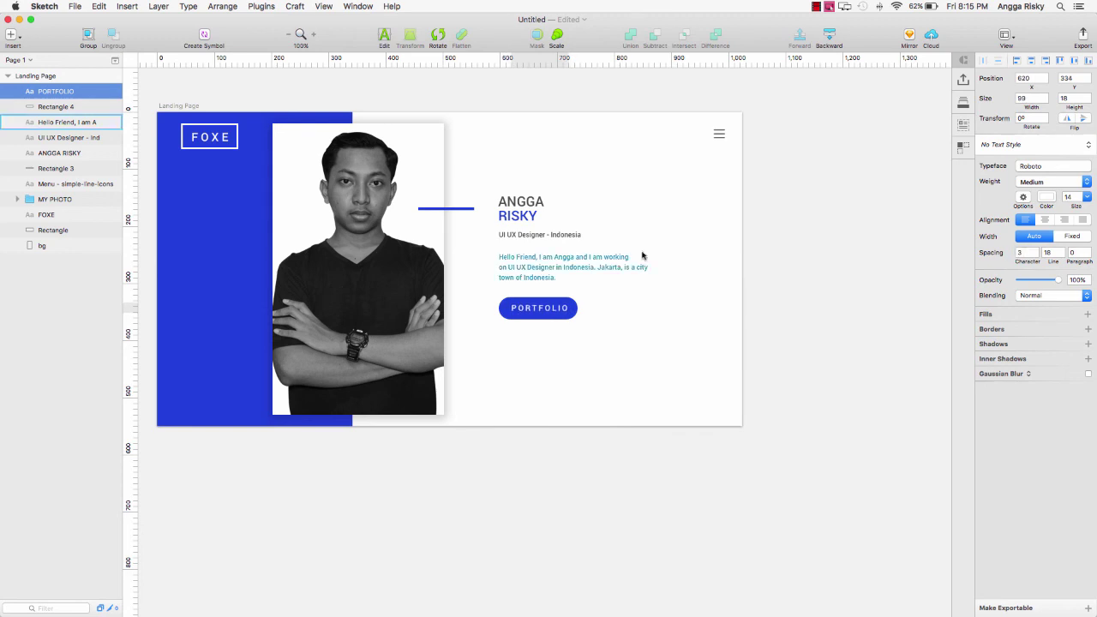
- Duplicate the PORTFOLIO label together with its button and move the copy right in the same row, with the button at X 756
left_click(86, 110, "shift")
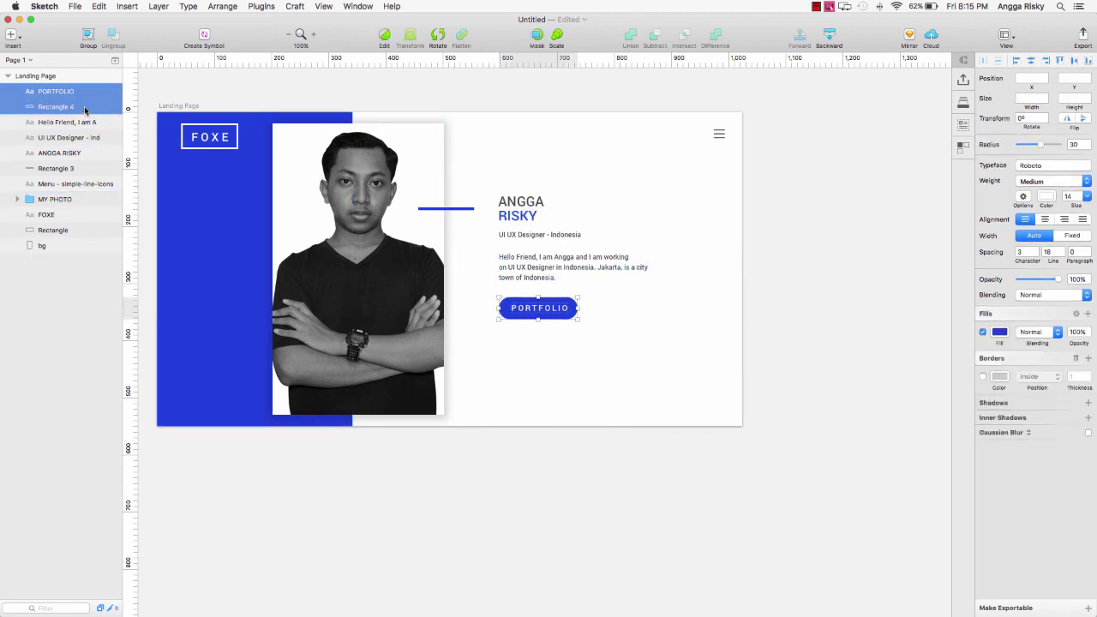
right_click(87, 112)
left_click(111, 163)
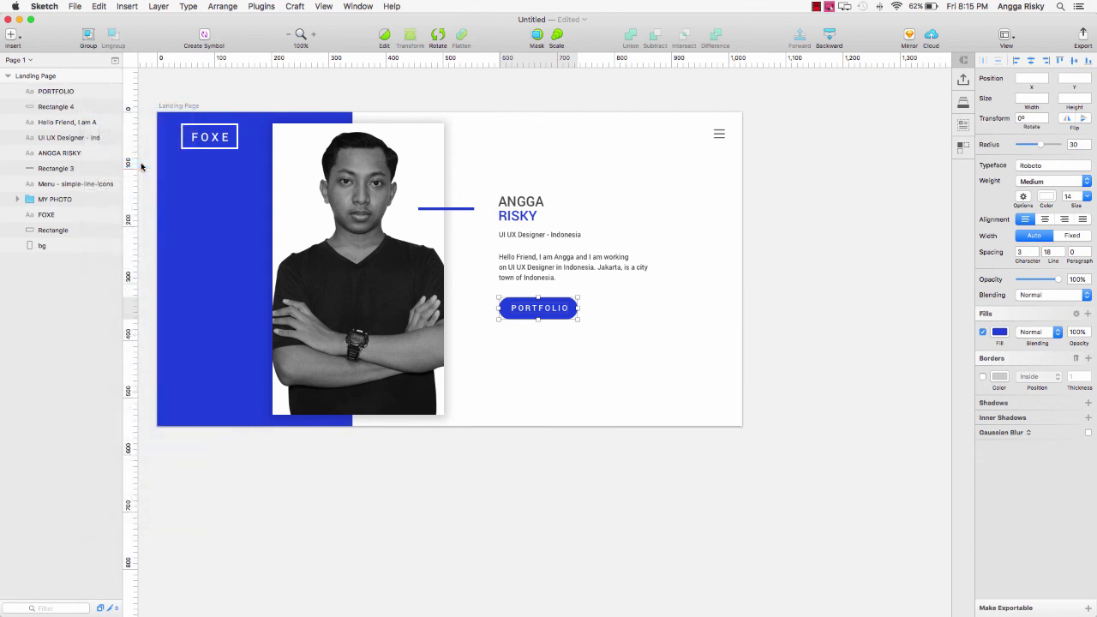
key("shift+Right")
key("shift+Right")
key("shift+Right")
key("shift+Right")
key("shift+Right")
key("shift+Right")
key("shift+Right")
key("shift+Right")
key("shift+Right")
key("shift+Right")
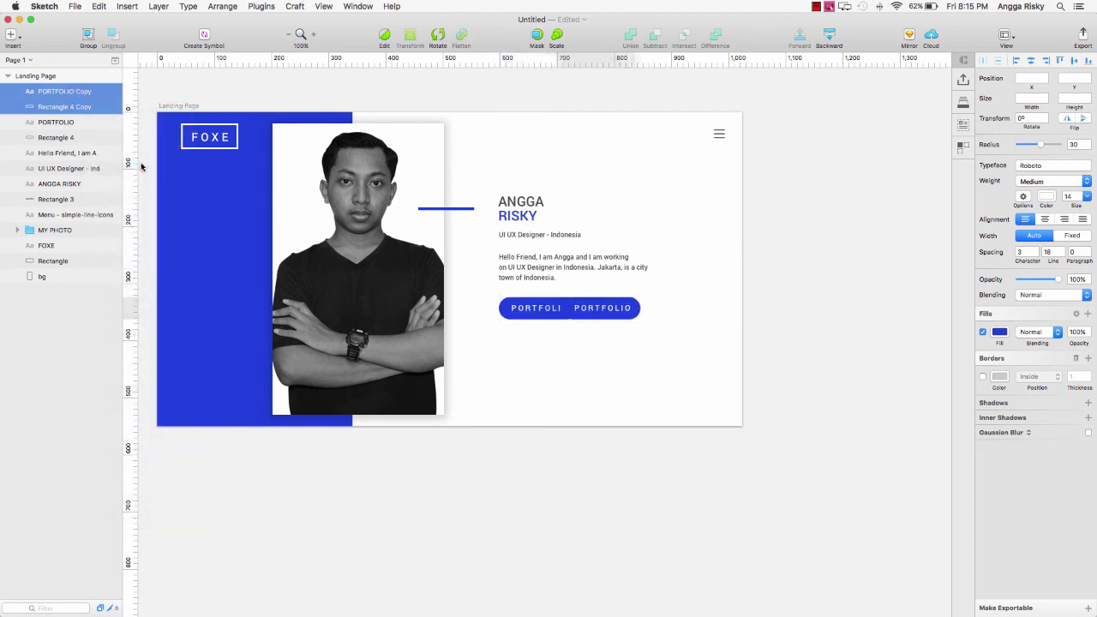
key("Left")
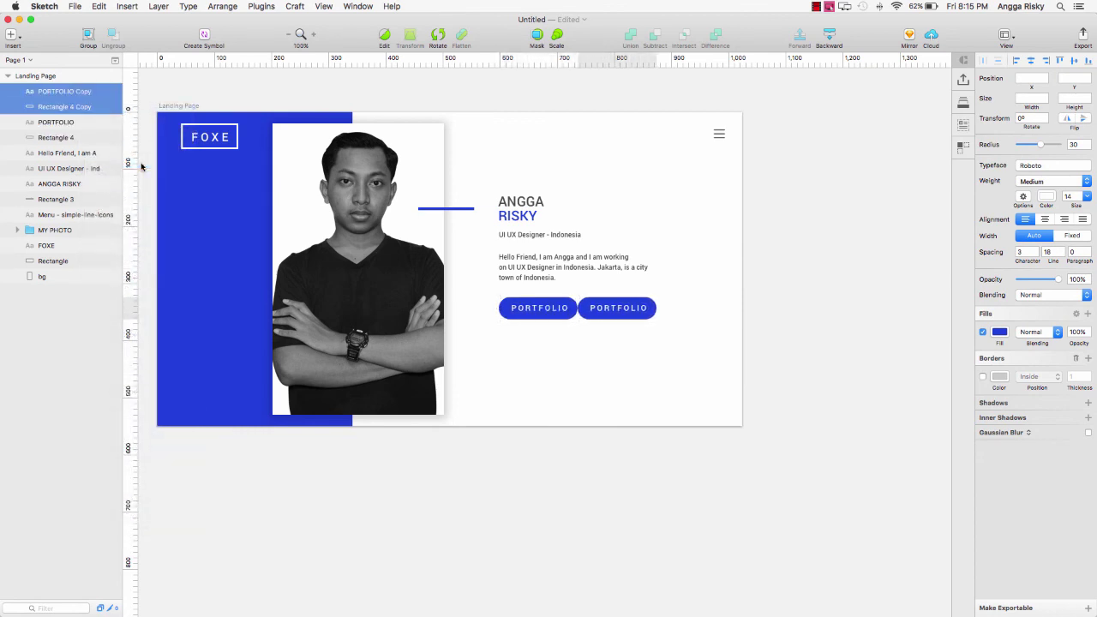
key("shift+Right")
key("shift+Right")
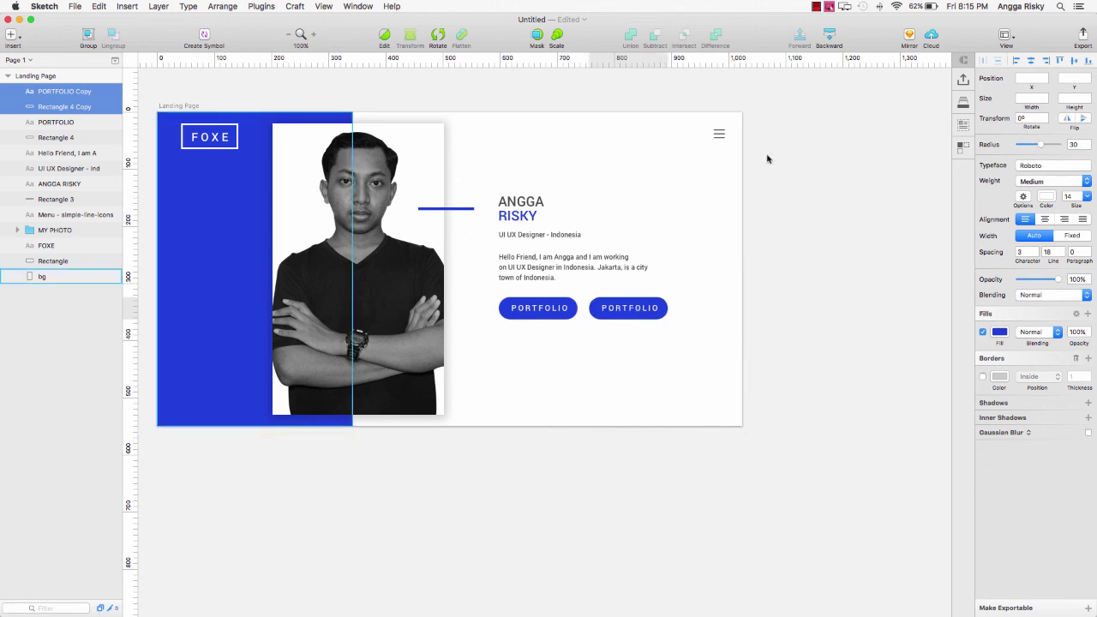
- Replace the duplicated button's label text with "RESUME"
scroll(715, 225, "right", 3)
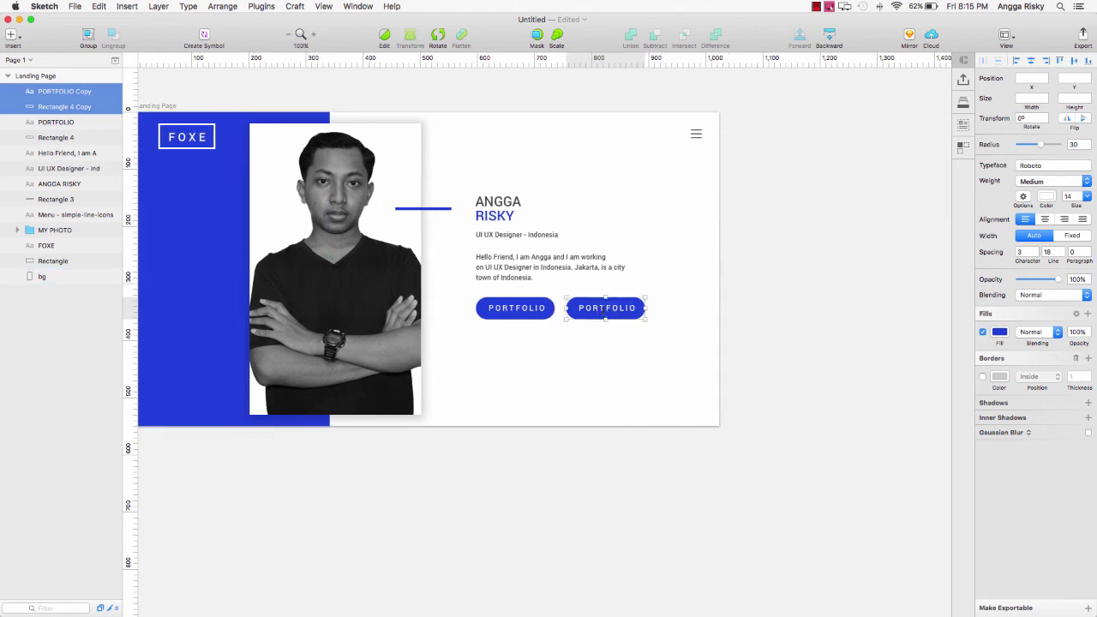
double_click(604, 308)
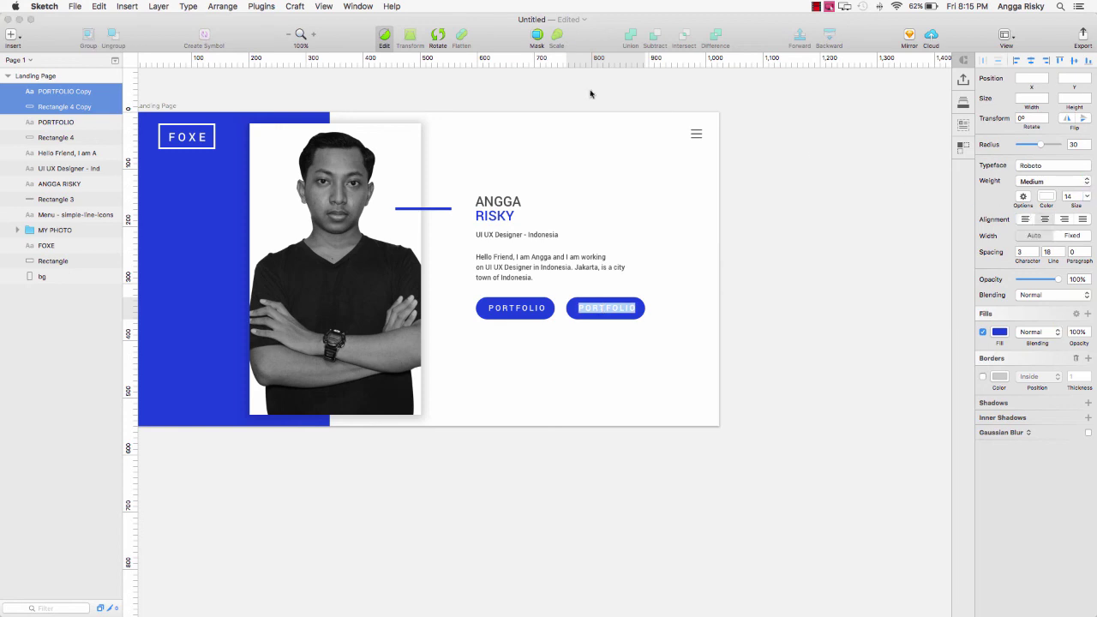
type("RESUME")
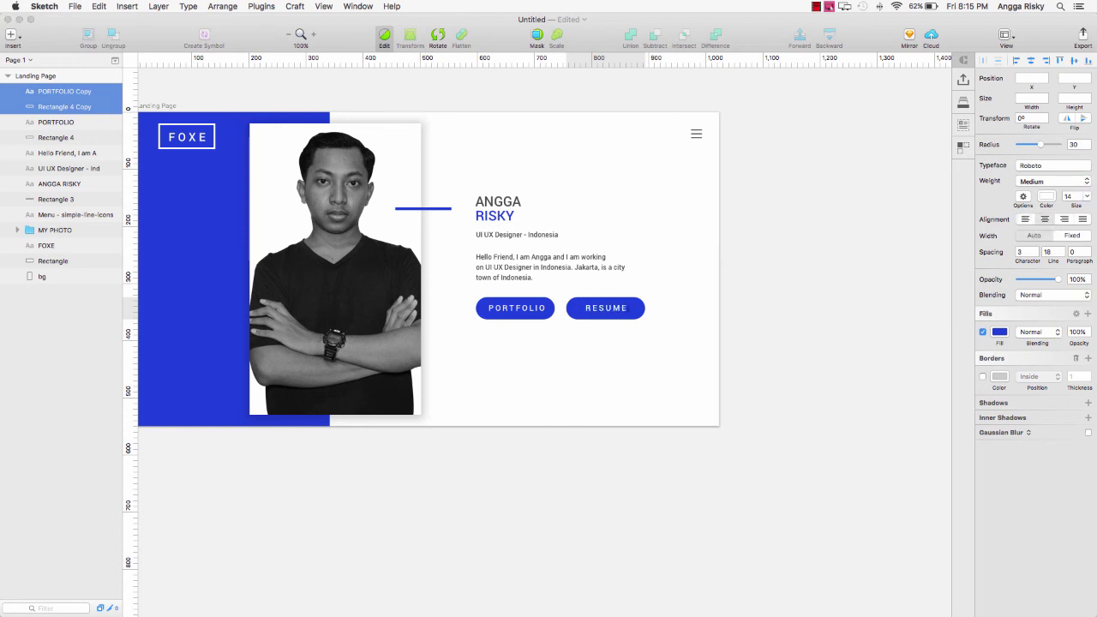
key("Escape")
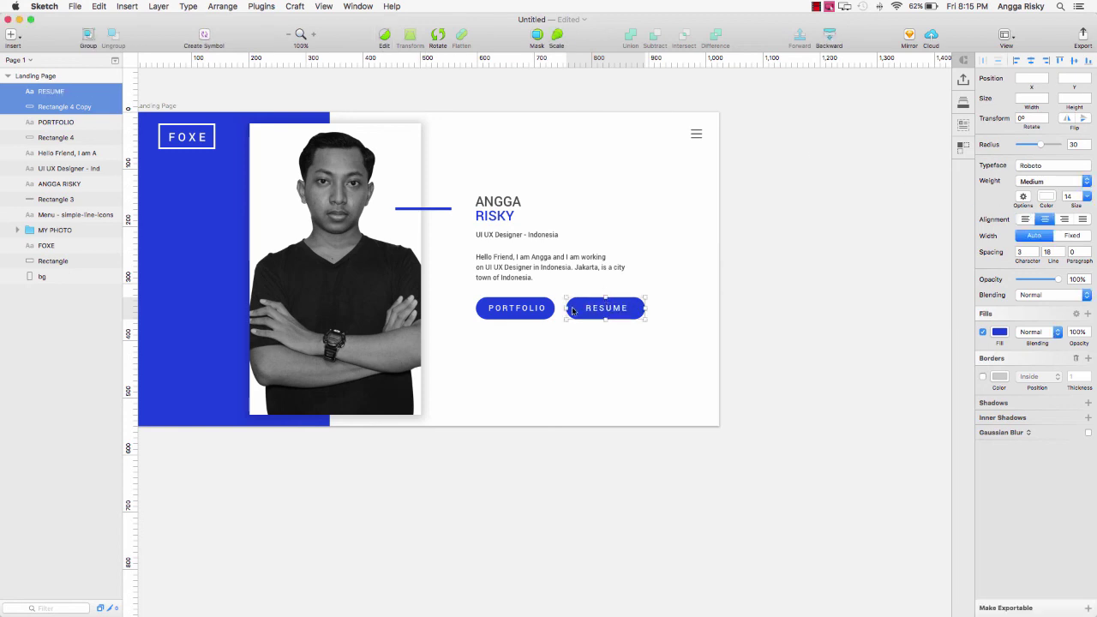
- Turn off the second button's fill and give it a 1-thick inside border in the blue sampled from the panel
left_click(41, 106)
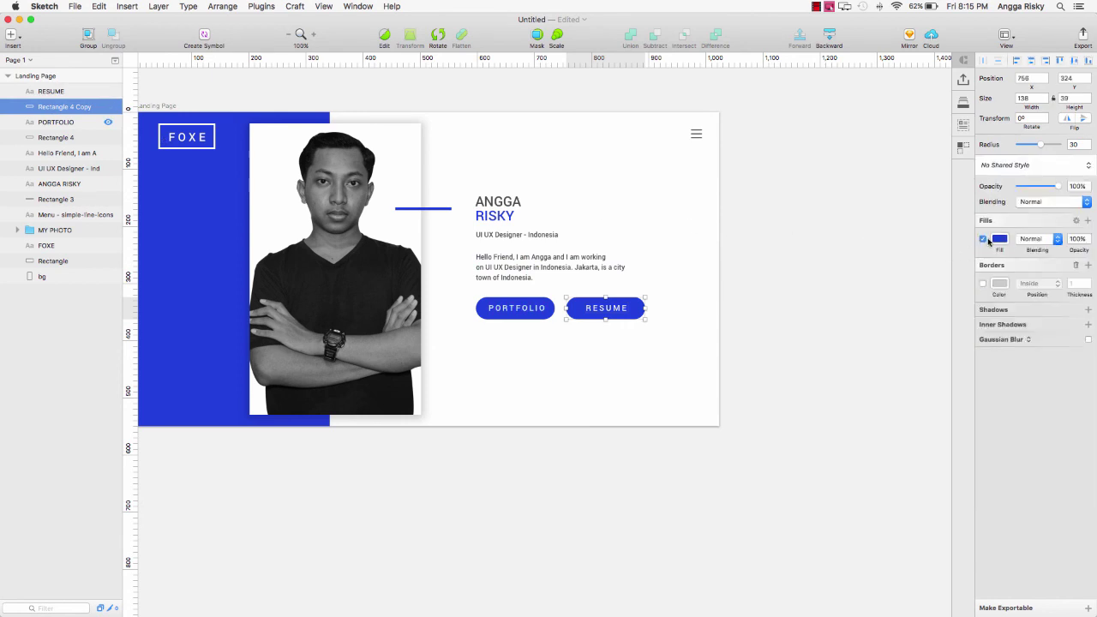
left_click(983, 239)
left_click(983, 284)
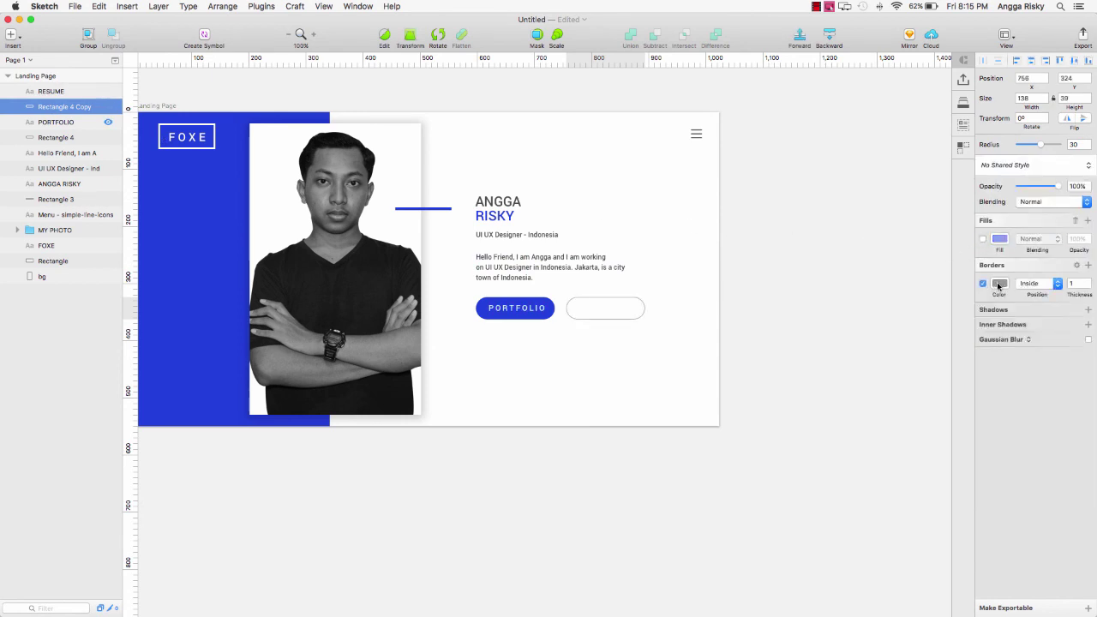
left_click(999, 285)
left_click(986, 412)
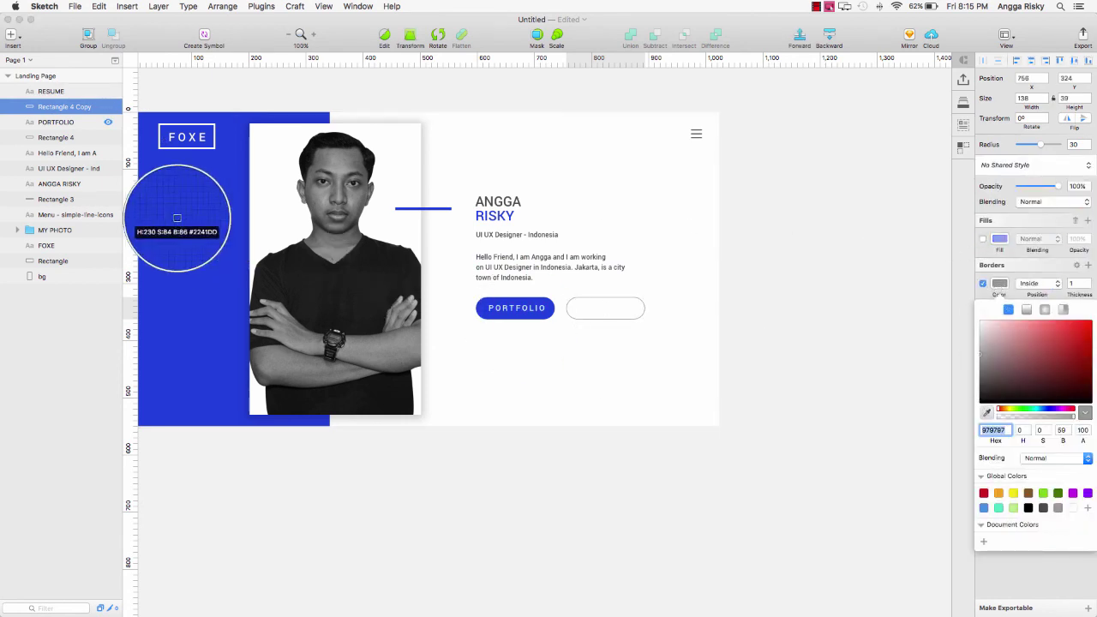
left_click(176, 217)
left_click(999, 284)
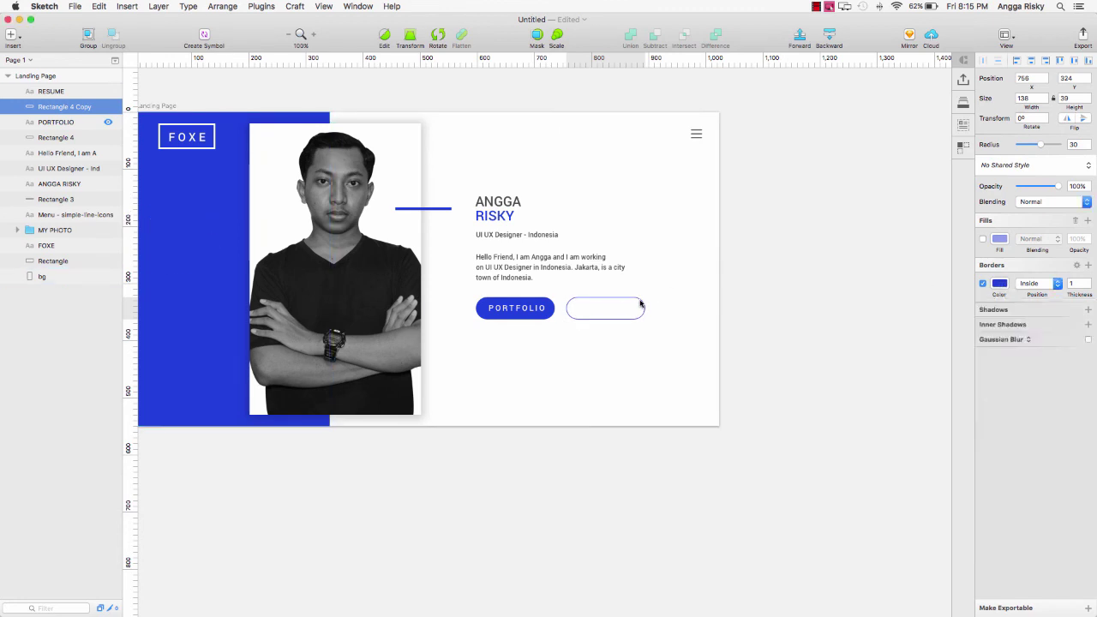
- Colour the RESUME label with the panel's blue (2241DD)
left_click(625, 307)
left_click(1046, 197)
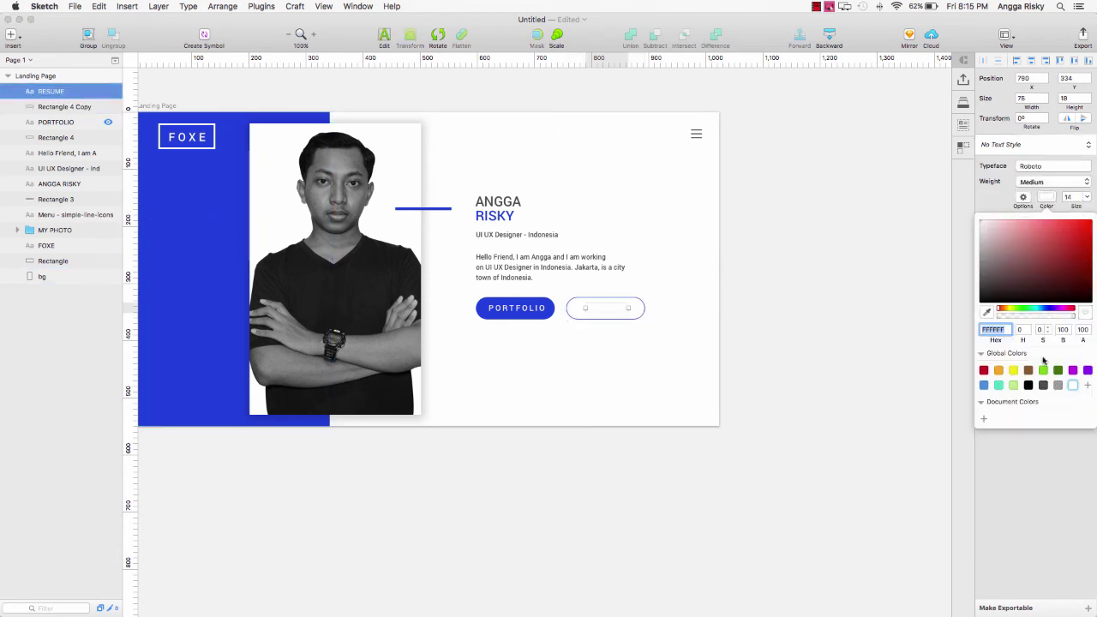
left_click(986, 312)
left_click(197, 257)
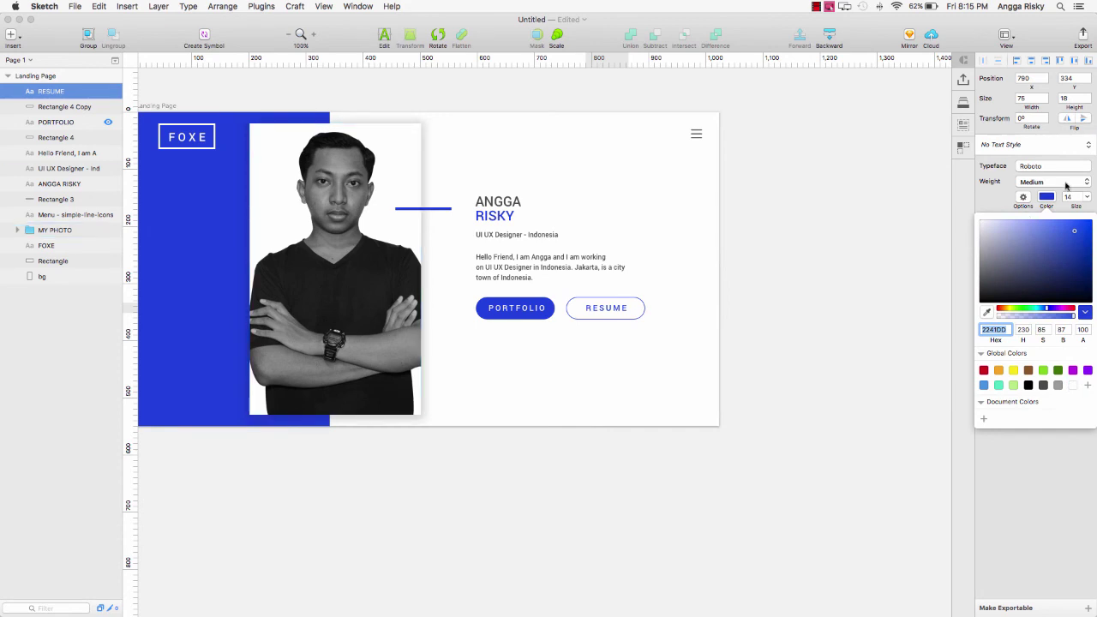
left_click(778, 215)
- Examine the overall landing page layout with its photo card, text block and two buttons
scroll(778, 216, "left", 4)
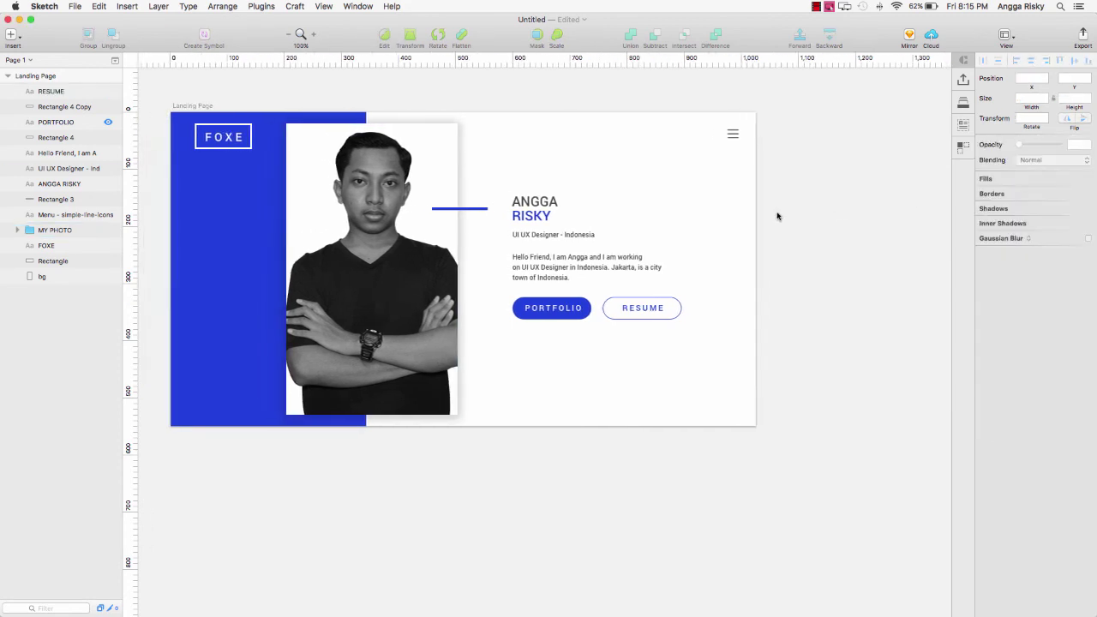
scroll(778, 216, "left", 2)
scroll(778, 216, "up", 1)
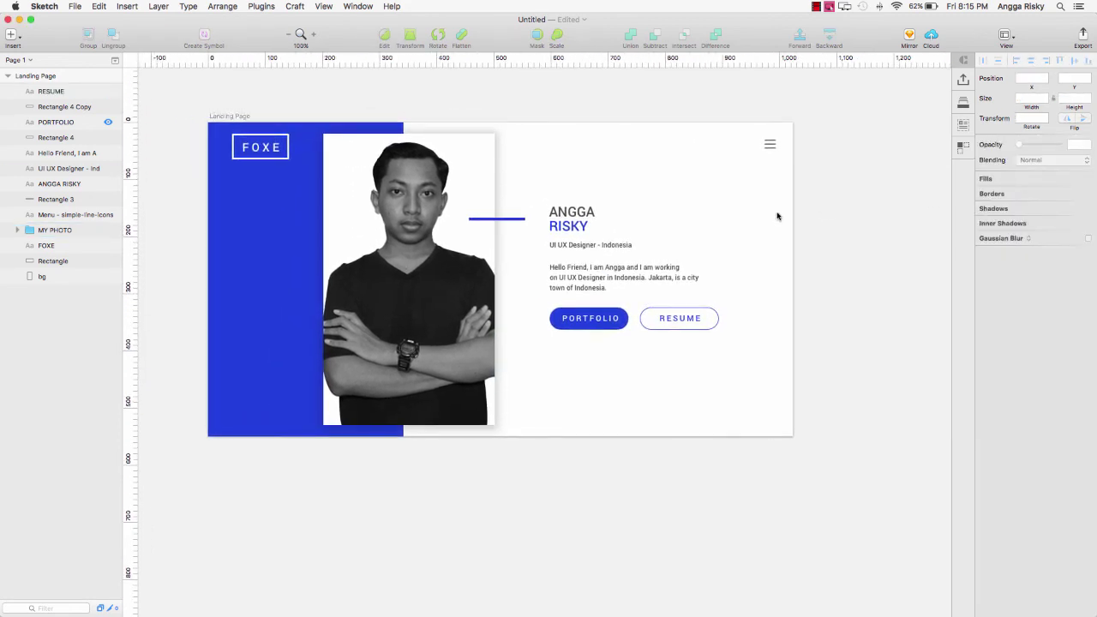
scroll(778, 216, "left", 2)
scroll(778, 216, "up", 1)
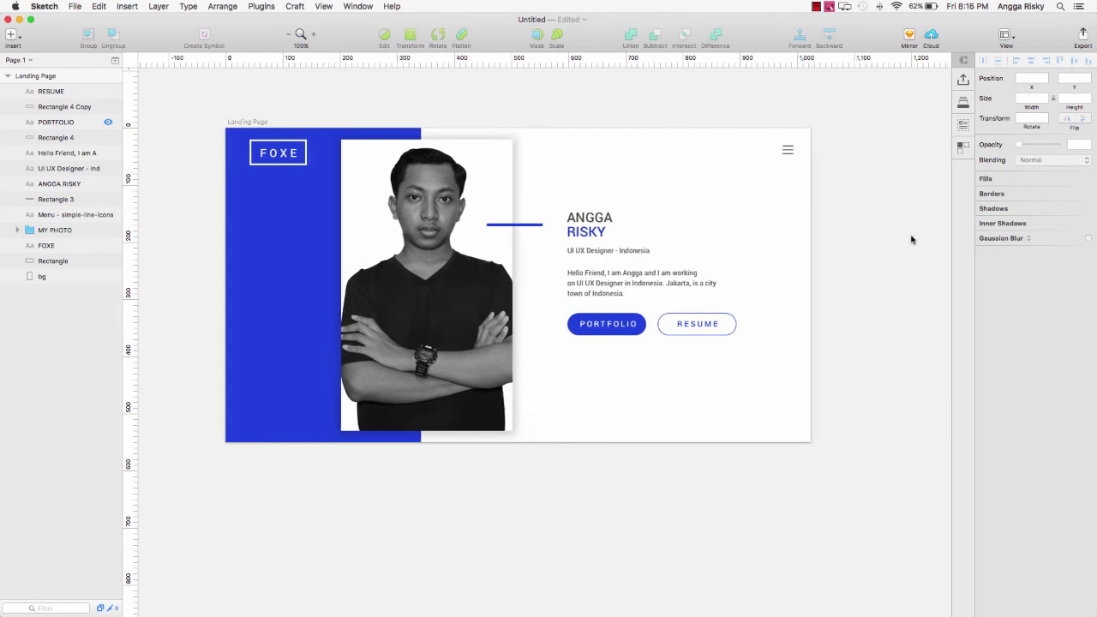
scroll(911, 240, "left", 1)
scroll(911, 239, "left", 3)
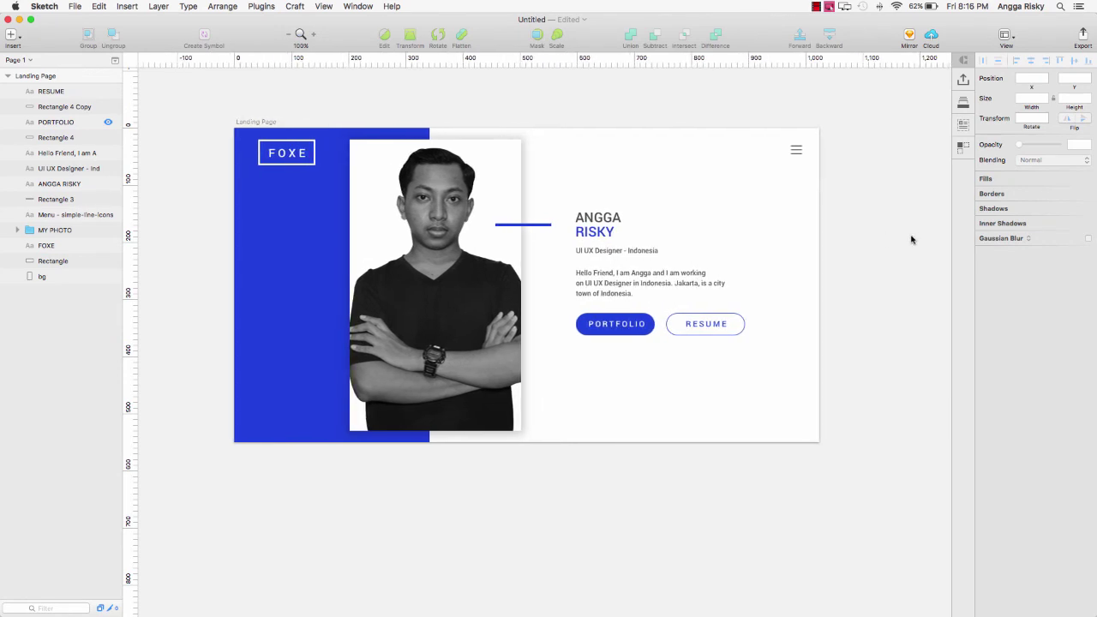
scroll(911, 239, "up", 1)
scroll(911, 239, "left", 1)
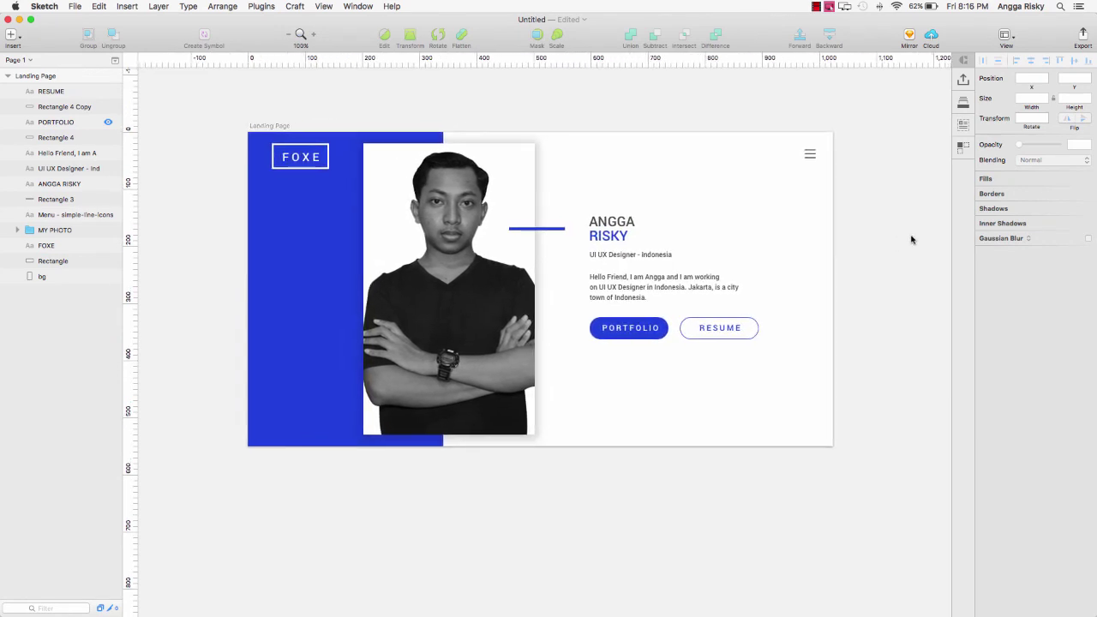